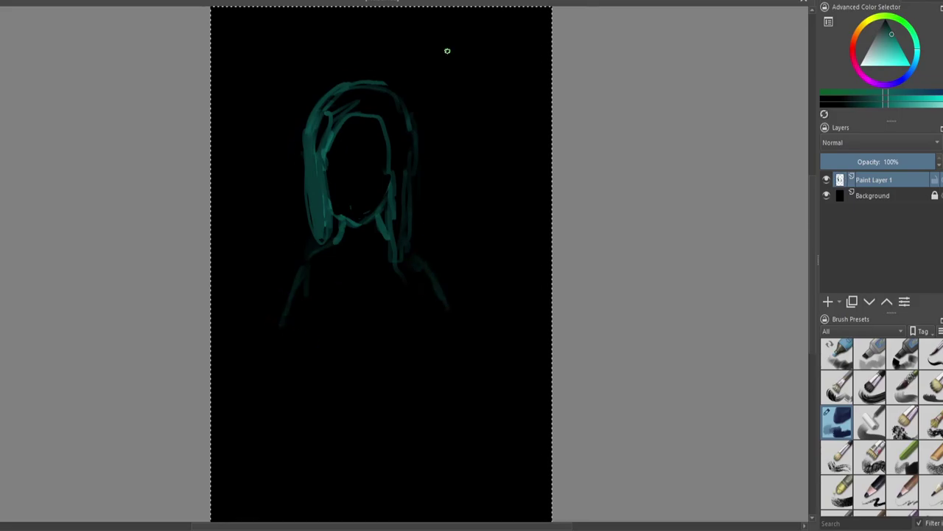
# Block in the fringe, neck and upper chest with teal shades sampled from the sketch
pyautogui.moveTo(348, 164)
pyautogui.mouseDown()
pyautogui.moveTo(292, 146)
pyautogui.moveTo(316, 181)
pyautogui.moveTo(316, 217)
pyautogui.moveTo(340, 97)
pyautogui.moveTo(289, 244)
pyautogui.moveTo(290, 204)
pyautogui.moveTo(404, 245)
pyautogui.moveTo(362, 92)
pyautogui.moveTo(376, 96)
pyautogui.moveTo(343, 158)
pyautogui.moveTo(355, 116)
pyautogui.moveTo(396, 120)
pyautogui.moveTo(359, 126)
pyautogui.mouseUp()
pyautogui.keyDown('ctrl'); pyautogui.click(376, 96); pyautogui.keyUp('ctrl')
pyautogui.keyDown('ctrl'); pyautogui.click(292, 307); pyautogui.keyUp('ctrl')
pyautogui.moveTo(293, 307); pyautogui.dragTo(324, 365)
pyautogui.keyDown('ctrl'); pyautogui.click(339, 244); pyautogui.keyUp('ctrl')
pyautogui.moveTo(337, 237); pyautogui.dragTo(324, 231)
# Fill the hair right of the face with darker teal and even out the crown with sampled mid-teal
pyautogui.keyDown('ctrl'); pyautogui.click(388, 130); pyautogui.keyUp('ctrl')
pyautogui.moveTo(388, 131); pyautogui.dragTo(410, 221)
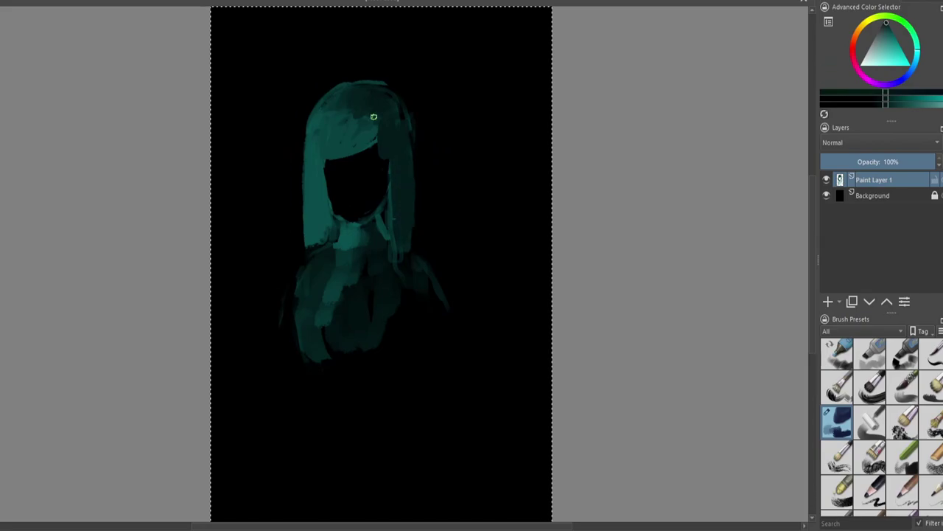
pyautogui.keyDown('ctrl'); pyautogui.click(364, 131); pyautogui.keyUp('ctrl')
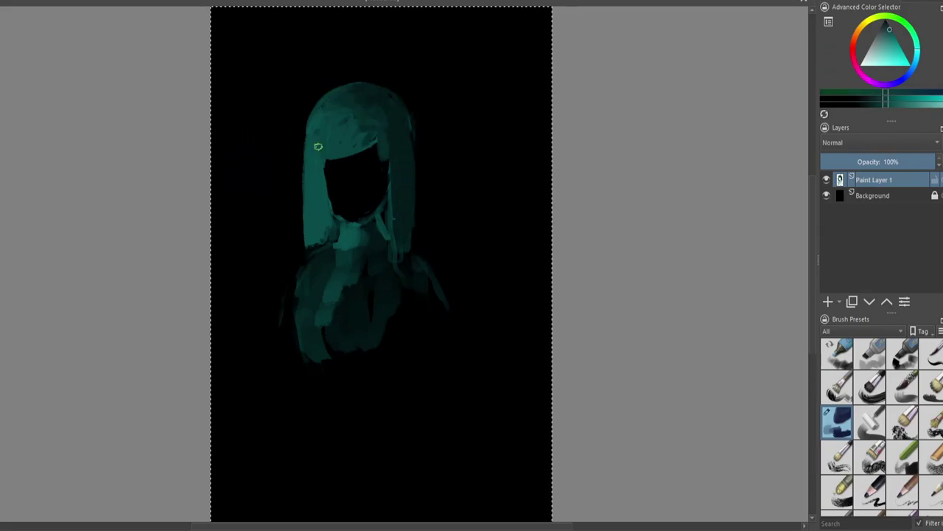
# Widen the hair on both sides of the face and extend long teal locks down over the chest
pyautogui.moveTo(310, 177)
pyautogui.mouseDown()
pyautogui.moveTo(308, 263)
pyautogui.moveTo(304, 189)
pyautogui.mouseUp()
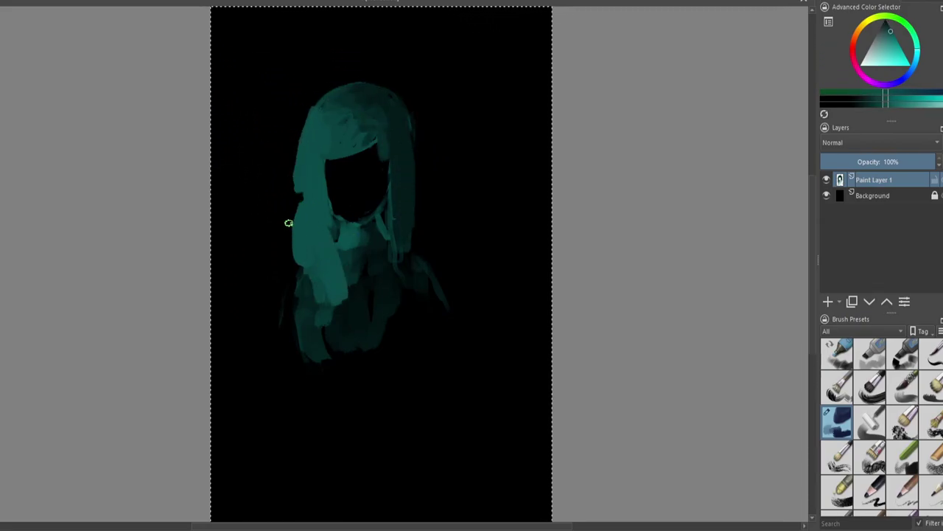
pyautogui.moveTo(423, 222); pyautogui.dragTo(415, 162)
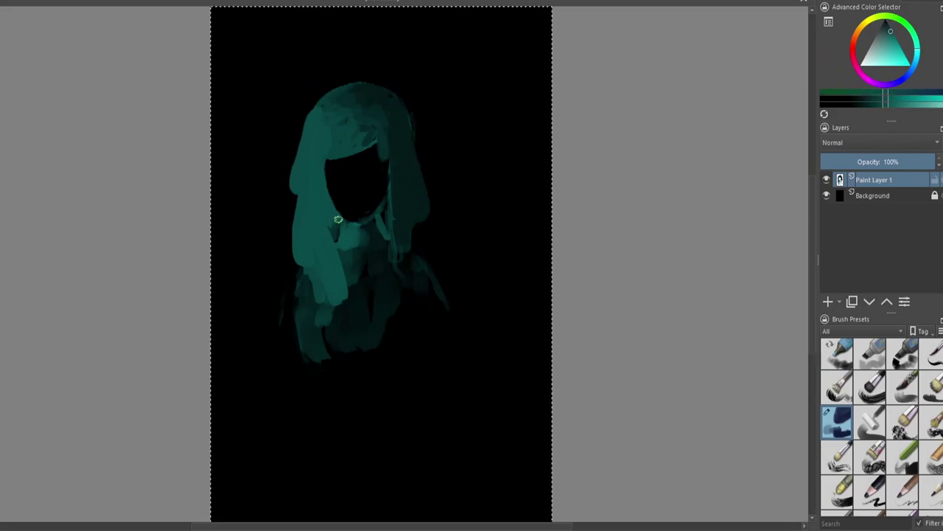
pyautogui.keyDown('ctrl'); pyautogui.click(386, 189); pyautogui.keyUp('ctrl')
pyautogui.moveTo(388, 203); pyautogui.dragTo(395, 267)
pyautogui.keyDown('ctrl'); pyautogui.click(343, 295); pyautogui.keyUp('ctrl')
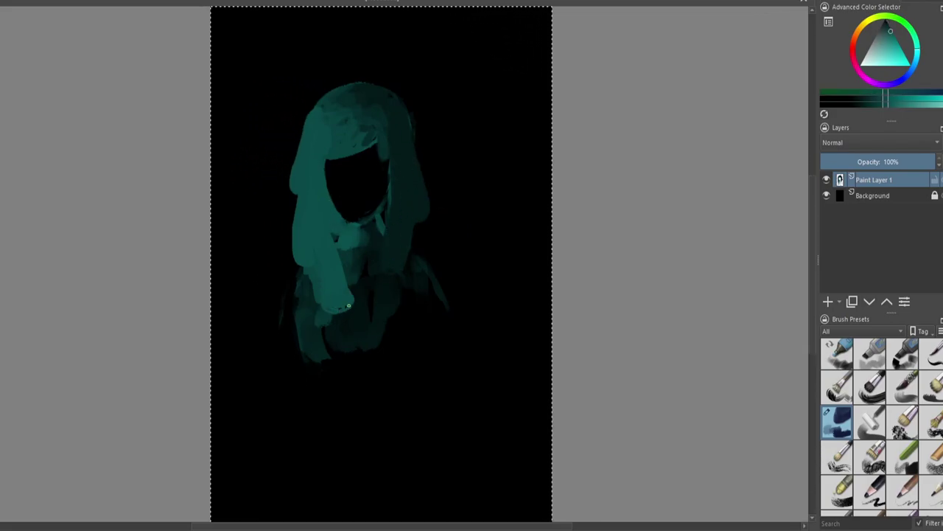
pyautogui.keyDown('ctrl'); pyautogui.click(312, 275); pyautogui.keyUp('ctrl')
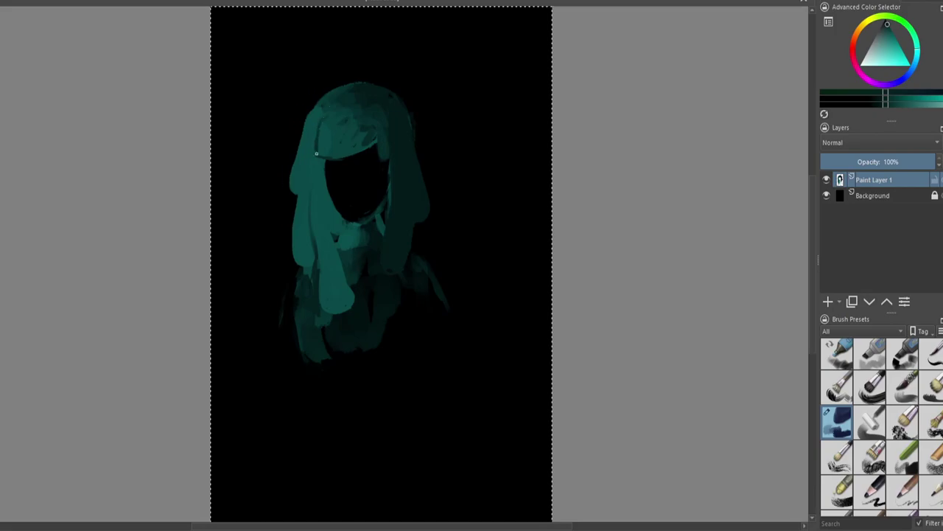
# Define a separate hanging lock on the hair right of the face using sampled teal tones
pyautogui.keyDown('ctrl'); pyautogui.click(321, 123); pyautogui.keyUp('ctrl')
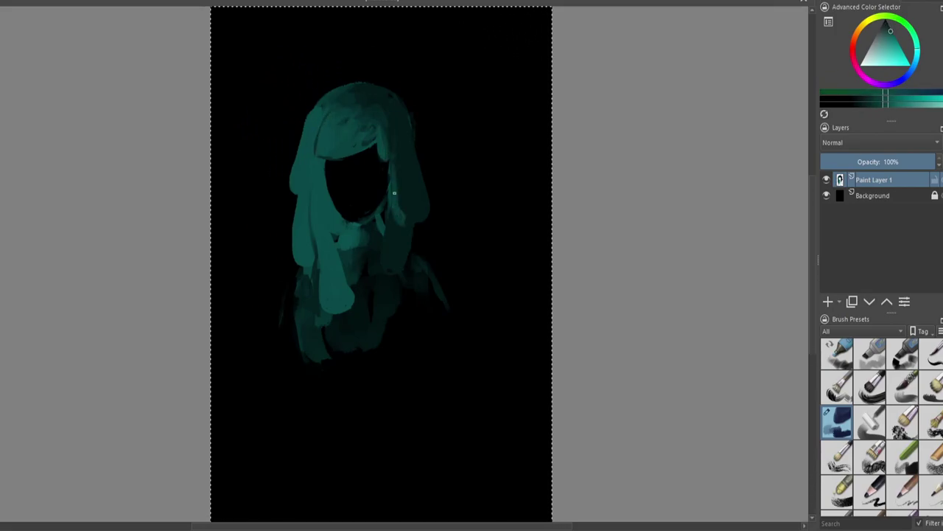
pyautogui.keyDown('ctrl'); pyautogui.click(408, 154); pyautogui.keyUp('ctrl')
pyautogui.keyDown('ctrl'); pyautogui.click(413, 184); pyautogui.keyUp('ctrl')
pyautogui.moveTo(413, 191); pyautogui.dragTo(427, 225)
# Reshape the fringe into rounded clumps, alternating light and dark teals sampled from the hair
pyautogui.keyDown('ctrl'); pyautogui.click(359, 211); pyautogui.keyUp('ctrl')
pyautogui.keyDown('ctrl'); pyautogui.click(322, 159); pyautogui.keyUp('ctrl')
pyautogui.keyDown('ctrl'); pyautogui.click(318, 143); pyautogui.keyUp('ctrl')
pyautogui.keyDown('ctrl'); pyautogui.click(345, 140); pyautogui.keyUp('ctrl')
pyautogui.keyDown('ctrl'); pyautogui.click(316, 152); pyautogui.keyUp('ctrl')
pyautogui.keyDown('ctrl'); pyautogui.click(337, 153); pyautogui.keyUp('ctrl')
pyautogui.keyDown('ctrl'); pyautogui.click(337, 153); pyautogui.keyUp('ctrl')
pyautogui.keyDown('ctrl'); pyautogui.click(335, 153); pyautogui.keyUp('ctrl')
pyautogui.keyDown('ctrl'); pyautogui.click(332, 151); pyautogui.keyUp('ctrl')
pyautogui.keyDown('ctrl'); pyautogui.click(324, 101); pyautogui.keyUp('ctrl')
pyautogui.keyDown('ctrl'); pyautogui.click(353, 131); pyautogui.keyUp('ctrl')
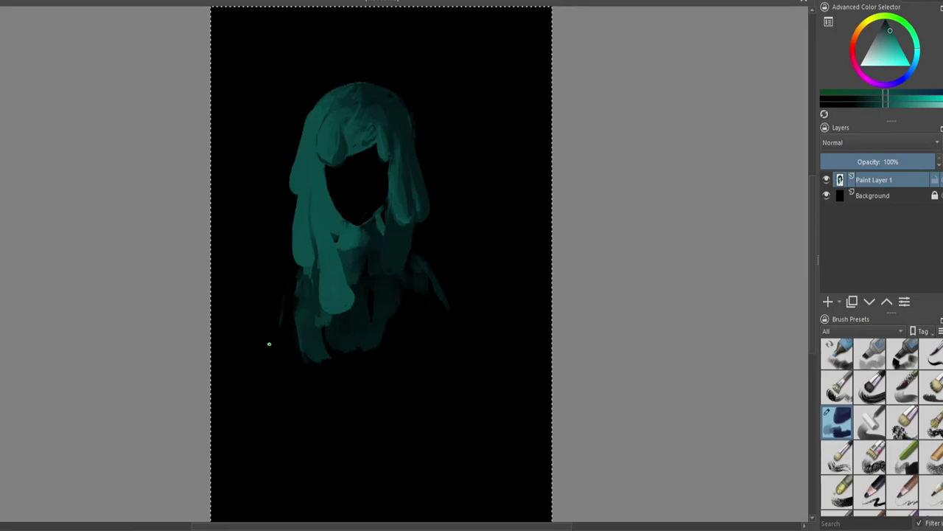
# Paint grey vest straps over both shoulders, joined by a band across the lower chest
pyautogui.moveTo(302, 358)
pyautogui.mouseDown()
pyautogui.moveTo(288, 286)
pyautogui.moveTo(300, 274)
pyautogui.moveTo(280, 304)
pyautogui.moveTo(332, 350)
pyautogui.moveTo(403, 326)
pyautogui.moveTo(421, 284)
pyautogui.moveTo(284, 274)
pyautogui.moveTo(430, 247)
pyautogui.moveTo(445, 270)
pyautogui.moveTo(283, 254)
pyautogui.moveTo(444, 269)
pyautogui.mouseUp()
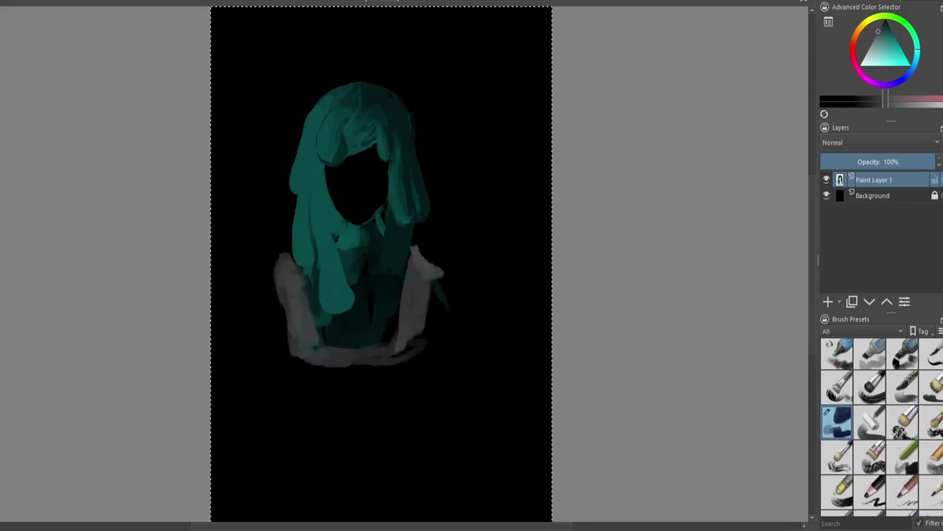
# Paint the bent arm on the figure's left side in dark teal and add lighter teal along its lit side
pyautogui.press('+')
pyautogui.moveTo(231, 336)
pyautogui.mouseDown()
pyautogui.moveTo(238, 387)
pyautogui.moveTo(280, 398)
pyautogui.moveTo(402, 372)
pyautogui.mouseUp()
pyautogui.moveTo(233, 346)
pyautogui.mouseDown()
pyautogui.moveTo(183, 481)
pyautogui.moveTo(231, 359)
pyautogui.moveTo(239, 511)
pyautogui.moveTo(209, 492)
pyautogui.moveTo(388, 427)
pyautogui.moveTo(373, 445)
pyautogui.moveTo(347, 447)
pyautogui.moveTo(382, 429)
pyautogui.moveTo(336, 440)
pyautogui.mouseUp()
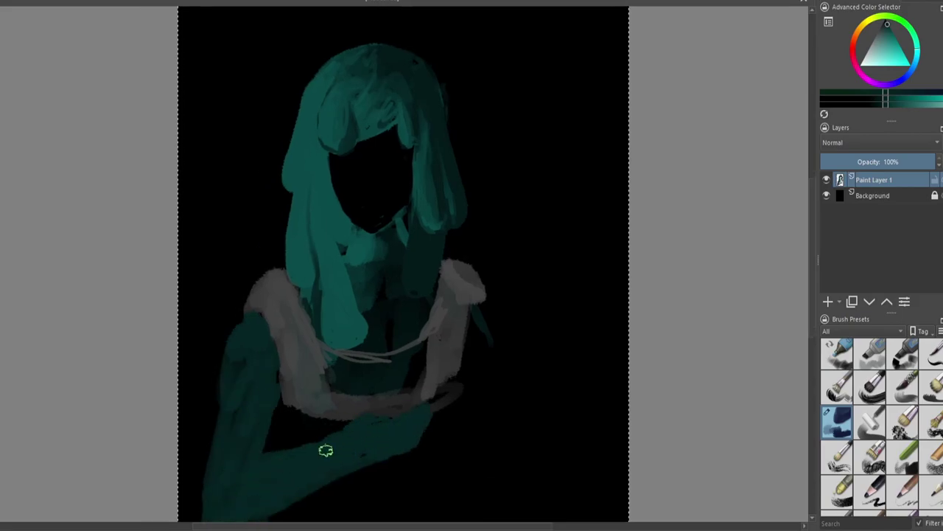
pyautogui.moveTo(253, 343)
pyautogui.mouseDown()
pyautogui.moveTo(214, 484)
pyautogui.moveTo(262, 456)
pyautogui.moveTo(253, 485)
pyautogui.moveTo(361, 427)
pyautogui.mouseUp()
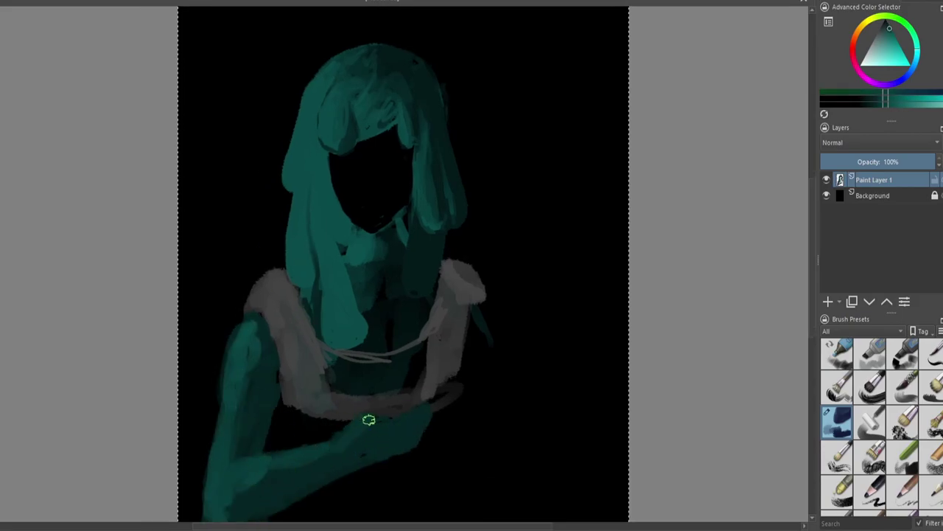
pyautogui.moveTo(253, 319)
pyautogui.mouseDown()
pyautogui.moveTo(239, 423)
pyautogui.moveTo(246, 442)
pyautogui.moveTo(223, 429)
pyautogui.mouseUp()
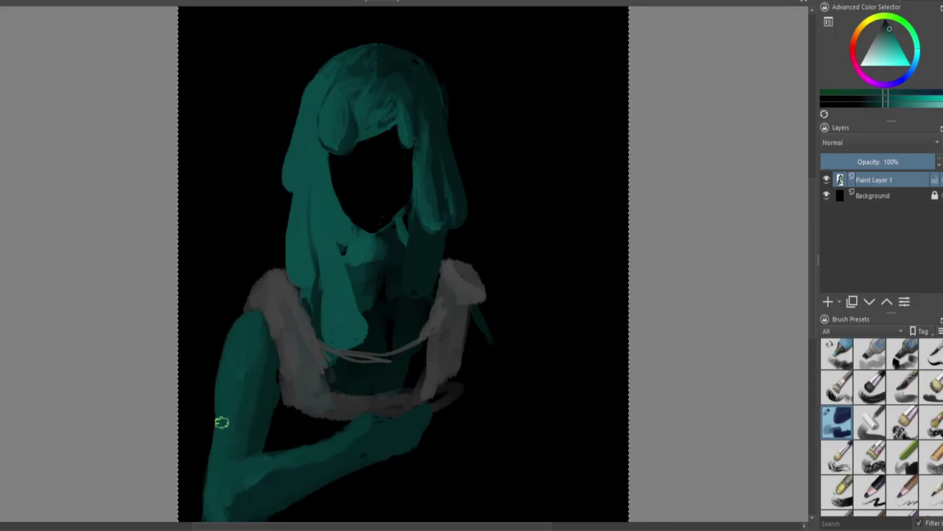
# Thicken the vest's grey neckline and straps, and fill the torso area above the forearm with grey
pyautogui.keyDown('ctrl'); pyautogui.click(440, 364); pyautogui.keyUp('ctrl')
pyautogui.moveTo(328, 359); pyautogui.dragTo(434, 331)
pyautogui.moveTo(291, 422)
pyautogui.mouseDown()
pyautogui.moveTo(331, 440)
pyautogui.moveTo(341, 430)
pyautogui.mouseUp()
pyautogui.keyDown('ctrl'); pyautogui.click(445, 390); pyautogui.keyUp('ctrl')
pyautogui.moveTo(446, 390)
pyautogui.mouseDown()
pyautogui.moveTo(450, 292)
pyautogui.moveTo(468, 265)
pyautogui.mouseUp()
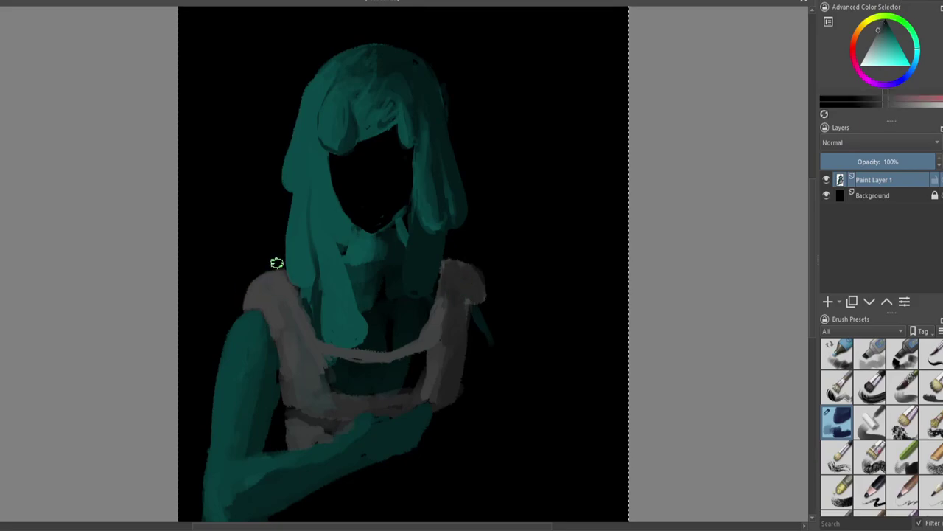
# Darken the neck and chest beneath the chin with sampled dark teal shades
pyautogui.keyDown('ctrl'); pyautogui.click(337, 322); pyautogui.keyUp('ctrl')
pyautogui.keyDown('ctrl'); pyautogui.click(365, 267); pyautogui.keyUp('ctrl')
pyautogui.keyDown('ctrl'); pyautogui.click(361, 247); pyautogui.keyUp('ctrl')
pyautogui.moveTo(358, 256)
pyautogui.mouseDown()
pyautogui.moveTo(362, 246)
pyautogui.moveTo(353, 265)
pyautogui.mouseUp()
pyautogui.keyDown('ctrl'); pyautogui.click(350, 228); pyautogui.keyUp('ctrl')
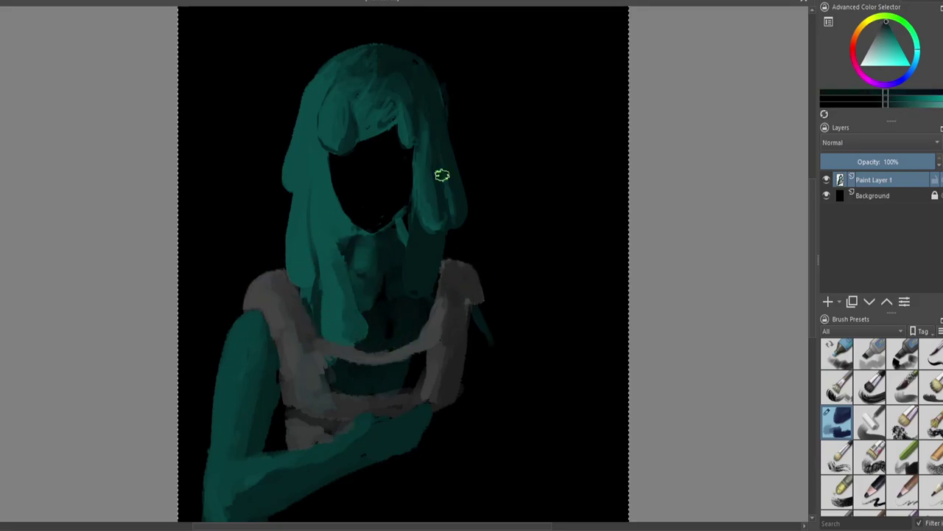
# Smooth the centre of the fringe and clean up its lower edge above the face
pyautogui.keyDown('ctrl'); pyautogui.click(367, 138); pyautogui.keyUp('ctrl')
pyautogui.keyDown('ctrl'); pyautogui.click(385, 120); pyautogui.keyUp('ctrl')
pyautogui.keyDown('ctrl'); pyautogui.click(385, 126); pyautogui.keyUp('ctrl')
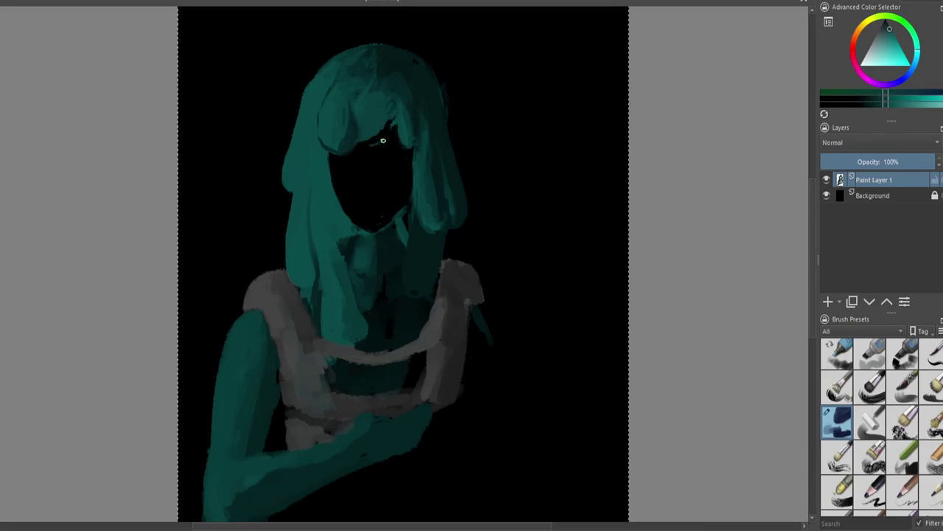
pyautogui.keyDown('ctrl'); pyautogui.click(387, 115); pyautogui.keyUp('ctrl')
# Separate the long locks left of the face with dark teal gaps and repaint their lighter edges
pyautogui.keyDown('ctrl'); pyautogui.click(309, 281); pyautogui.keyUp('ctrl')
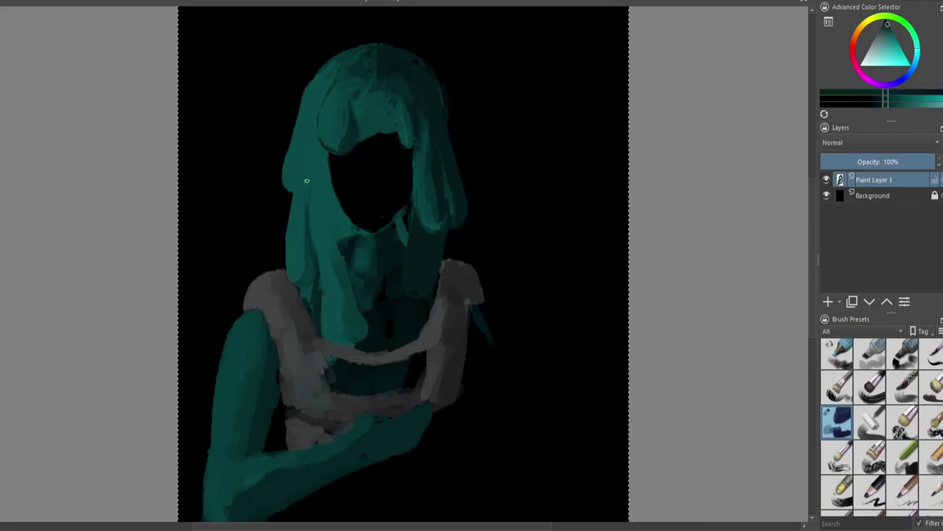
pyautogui.moveTo(343, 244); pyautogui.dragTo(332, 184)
pyautogui.keyDown('ctrl'); pyautogui.click(323, 182); pyautogui.keyUp('ctrl')
pyautogui.keyDown('ctrl'); pyautogui.click(331, 253); pyautogui.keyUp('ctrl')
pyautogui.keyDown('ctrl'); pyautogui.click(306, 294); pyautogui.keyUp('ctrl')
pyautogui.keyDown('ctrl'); pyautogui.click(377, 254); pyautogui.keyUp('ctrl')
pyautogui.keyDown('ctrl'); pyautogui.click(354, 244); pyautogui.keyUp('ctrl')
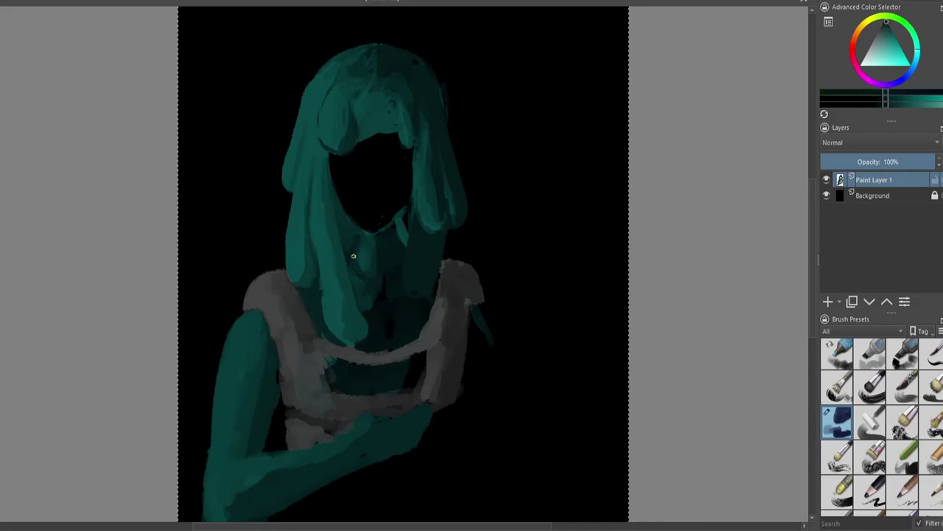
# Shade the neck beside the jaw and refine the strands of the long front lock with sampled teals
pyautogui.keyDown('ctrl'); pyautogui.click(392, 234); pyautogui.keyUp('ctrl')
pyautogui.keyDown('ctrl'); pyautogui.click(327, 185); pyautogui.keyUp('ctrl')
pyautogui.keyDown('ctrl'); pyautogui.click(396, 344); pyautogui.keyUp('ctrl')
pyautogui.keyDown('ctrl'); pyautogui.click(317, 222); pyautogui.keyUp('ctrl')
pyautogui.keyDown('ctrl'); pyautogui.click(336, 274); pyautogui.keyUp('ctrl')
pyautogui.keyDown('ctrl'); pyautogui.click(313, 154); pyautogui.keyUp('ctrl')
pyautogui.keyDown('ctrl'); pyautogui.click(328, 191); pyautogui.keyUp('ctrl')
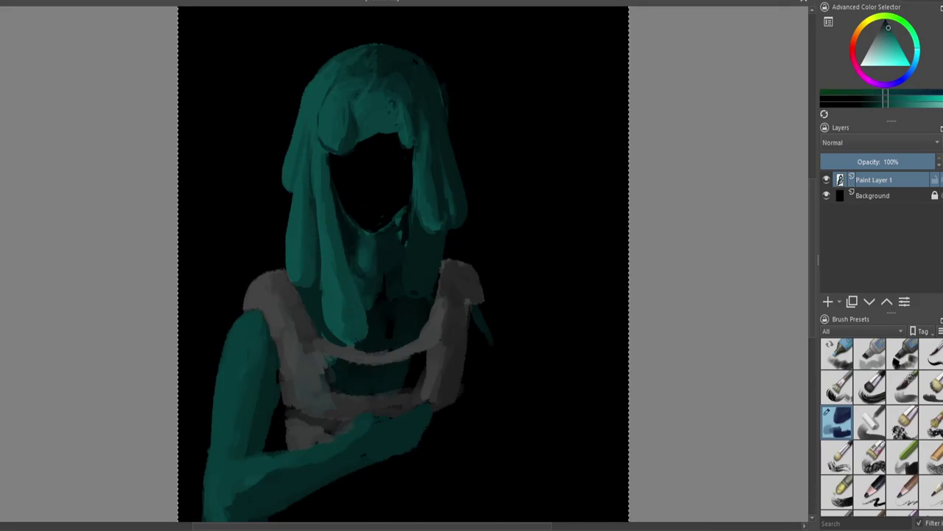
# Extend the dark teal chest to the right-hand strap and darken the left-hand strap's edge along the armhole
pyautogui.keyDown('ctrl'); pyautogui.click(380, 311); pyautogui.keyUp('ctrl')
pyautogui.scroll(2, 419, 331)
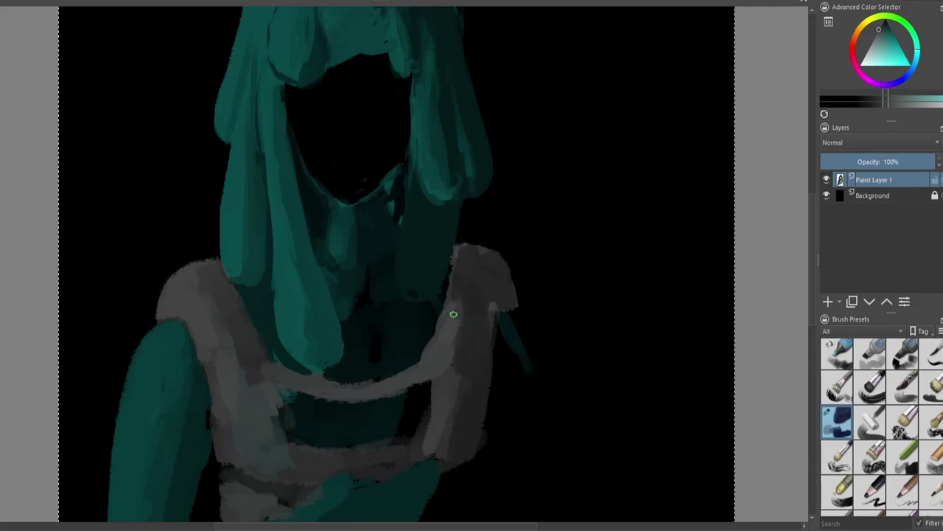
pyautogui.keyDown('ctrl'); pyautogui.click(435, 339); pyautogui.keyUp('ctrl')
pyautogui.keyDown('ctrl'); pyautogui.click(226, 276); pyautogui.keyUp('ctrl')
pyautogui.keyDown('ctrl'); pyautogui.click(207, 367); pyautogui.keyUp('ctrl')
pyautogui.keyDown('ctrl'); pyautogui.click(210, 420); pyautogui.keyUp('ctrl')
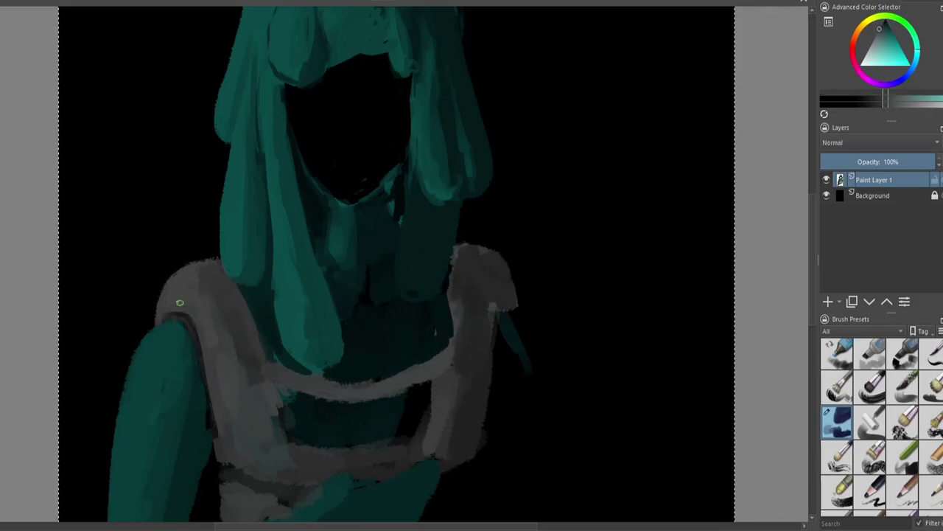
# Fill the shadow between the upper arm and the vest with dark teal and blend the strap's greys
pyautogui.press('-')
pyautogui.keyDown('ctrl'); pyautogui.click(239, 255); pyautogui.keyUp('ctrl')
pyautogui.keyDown('ctrl'); pyautogui.click(262, 331); pyautogui.keyUp('ctrl')
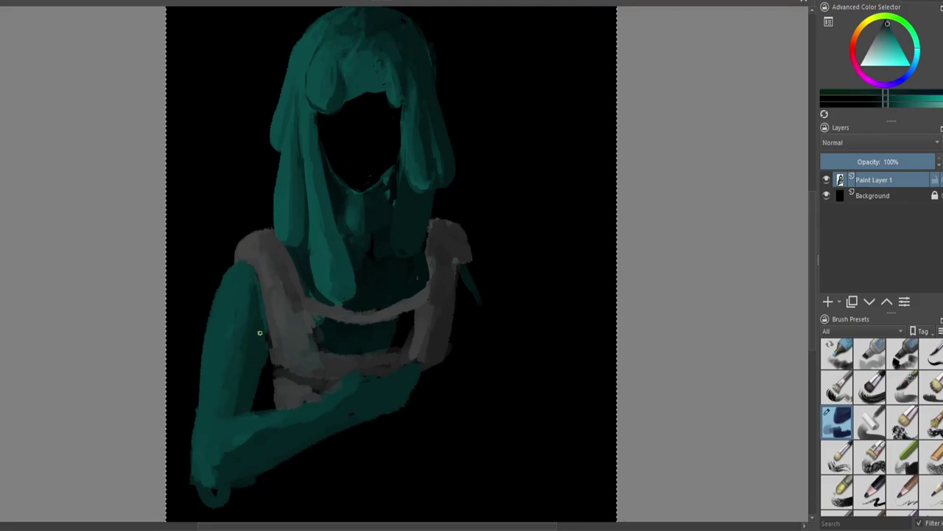
pyautogui.keyDown('ctrl'); pyautogui.click(265, 301); pyautogui.keyUp('ctrl')
pyautogui.keyDown('ctrl'); pyautogui.click(272, 280); pyautogui.keyUp('ctrl')
# Paint a grey cuff around the wrist and a darker grey guard frame around the hand
pyautogui.moveTo(323, 400); pyautogui.dragTo(337, 431)
pyautogui.keyDown('ctrl'); pyautogui.click(310, 376); pyautogui.keyUp('ctrl')
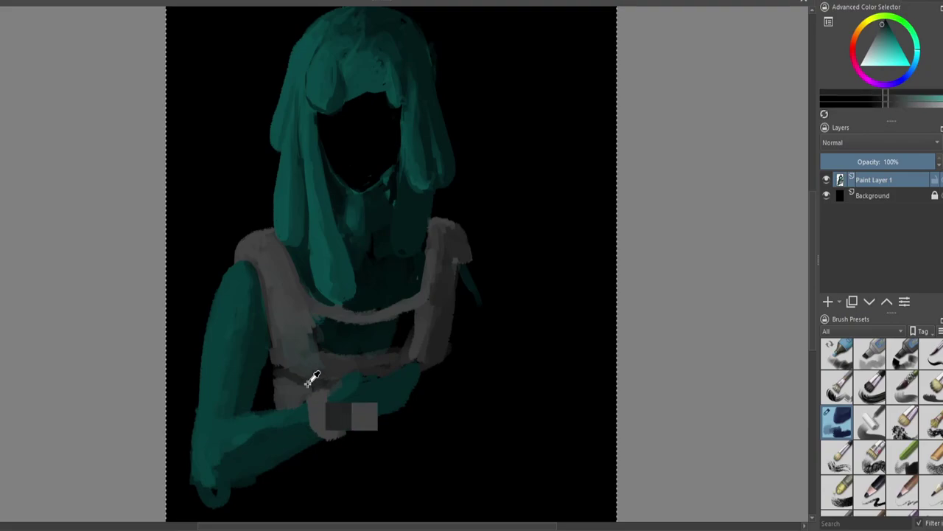
pyautogui.moveTo(413, 392)
pyautogui.mouseDown()
pyautogui.moveTo(412, 370)
pyautogui.moveTo(414, 379)
pyautogui.moveTo(438, 293)
pyautogui.moveTo(375, 368)
pyautogui.moveTo(381, 341)
pyautogui.moveTo(361, 360)
pyautogui.moveTo(380, 417)
pyautogui.moveTo(362, 359)
pyautogui.moveTo(402, 404)
pyautogui.moveTo(413, 353)
pyautogui.mouseUp()
# Block in the upper arm on the figure's right side in dark teal below the shoulder strap
pyautogui.keyDown('ctrl'); pyautogui.click(375, 362); pyautogui.keyUp('ctrl')
pyautogui.keyDown('ctrl'); pyautogui.click(370, 316); pyautogui.keyUp('ctrl')
pyautogui.moveTo(463, 280)
pyautogui.mouseDown()
pyautogui.moveTo(476, 310)
pyautogui.moveTo(516, 343)
pyautogui.mouseUp()
# Paint the weapon's dark grey grip beside the hand and a long barrel line extending to the right
pyautogui.keyDown('ctrl'); pyautogui.click(442, 295); pyautogui.keyUp('ctrl')
pyautogui.moveTo(419, 346); pyautogui.dragTo(423, 417)
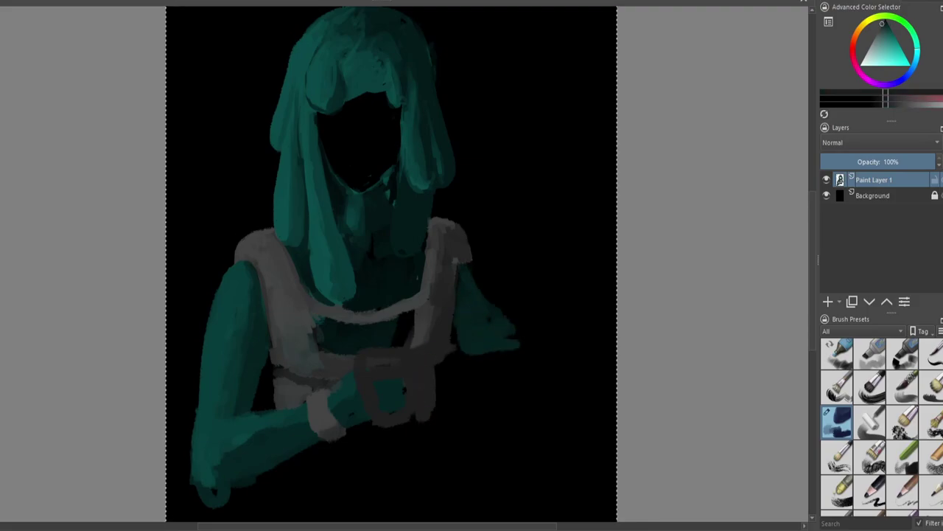
pyautogui.moveTo(423, 400); pyautogui.dragTo(413, 391)
pyautogui.moveTo(361, 361); pyautogui.dragTo(573, 331)
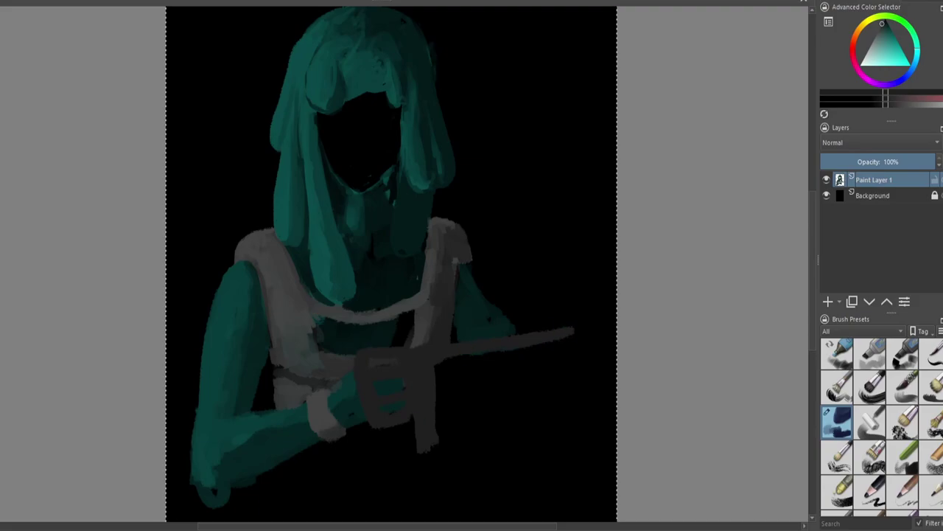
# Fill the weapon's body with dark grey, outline the hand guard and add lighter vertical bands across the body
pyautogui.moveTo(459, 353)
pyautogui.mouseDown()
pyautogui.moveTo(455, 374)
pyautogui.moveTo(449, 364)
pyautogui.moveTo(589, 346)
pyautogui.mouseUp()
pyautogui.moveTo(373, 369)
pyautogui.mouseDown()
pyautogui.moveTo(407, 352)
pyautogui.moveTo(417, 421)
pyautogui.mouseUp()
pyautogui.moveTo(476, 336)
pyautogui.mouseDown()
pyautogui.moveTo(484, 406)
pyautogui.moveTo(479, 358)
pyautogui.moveTo(526, 379)
pyautogui.moveTo(550, 365)
pyautogui.mouseUp()
pyautogui.keyDown('ctrl'); pyautogui.click(421, 355); pyautogui.keyUp('ctrl')
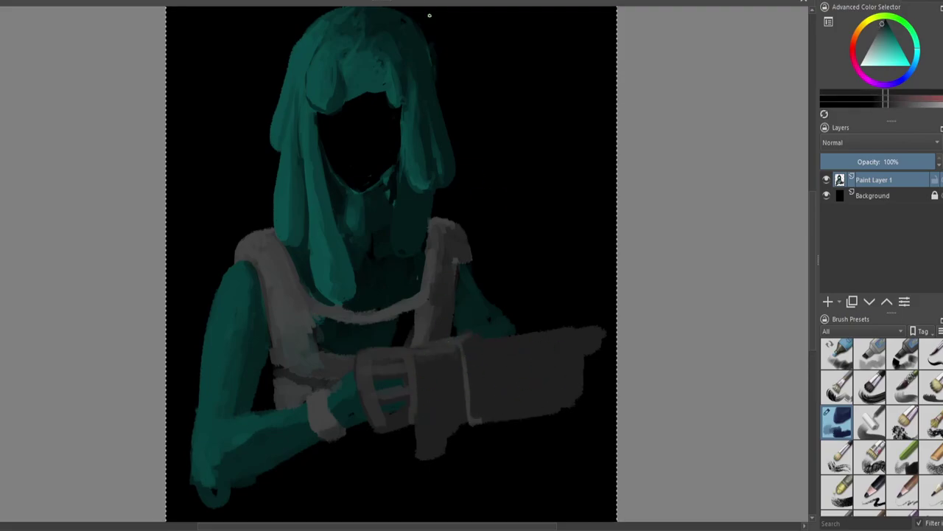
pyautogui.moveTo(516, 333); pyautogui.dragTo(525, 416)
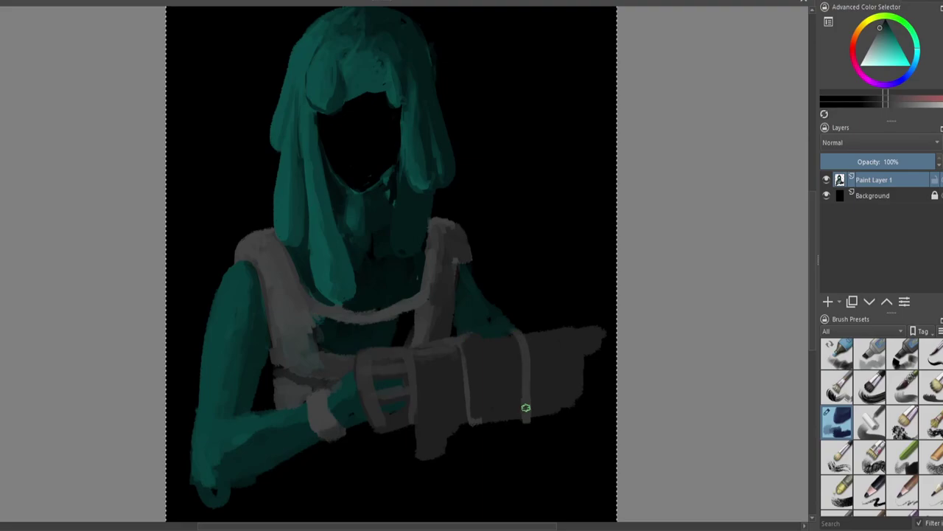
# Try painting vertical black vent slots into the far end of the weapon
pyautogui.moveTo(543, 350)
pyautogui.mouseDown()
pyautogui.moveTo(544, 410)
pyautogui.moveTo(555, 406)
pyautogui.mouseUp()
pyautogui.moveTo(569, 353); pyautogui.dragTo(571, 404)
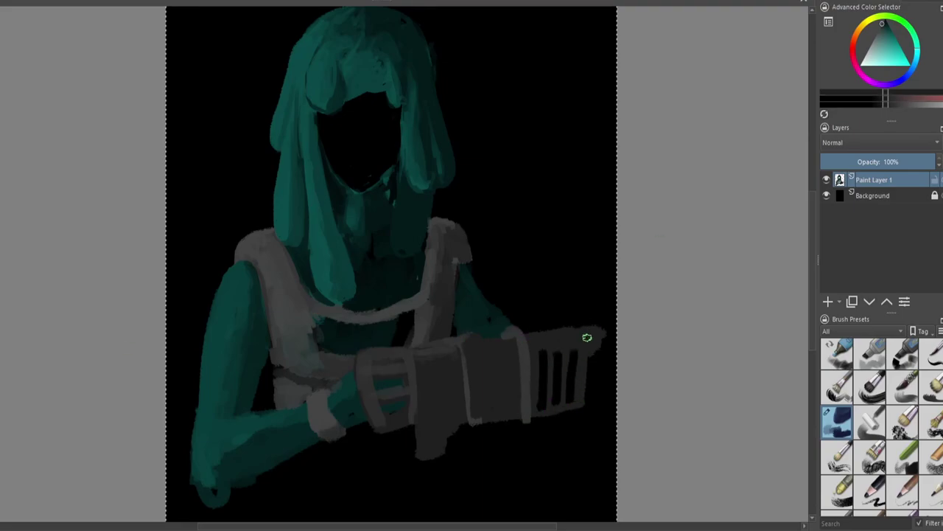
# Shade the weapon's vertical bands darker and extend the far arm in teal down to the weapon's upper edge
pyautogui.moveTo(536, 350)
pyautogui.mouseDown()
pyautogui.moveTo(541, 430)
pyautogui.moveTo(533, 391)
pyautogui.moveTo(520, 418)
pyautogui.mouseUp()
pyautogui.moveTo(526, 335)
pyautogui.mouseDown()
pyautogui.moveTo(524, 381)
pyautogui.moveTo(525, 351)
pyautogui.mouseUp()
pyautogui.moveTo(474, 280); pyautogui.dragTo(535, 334)
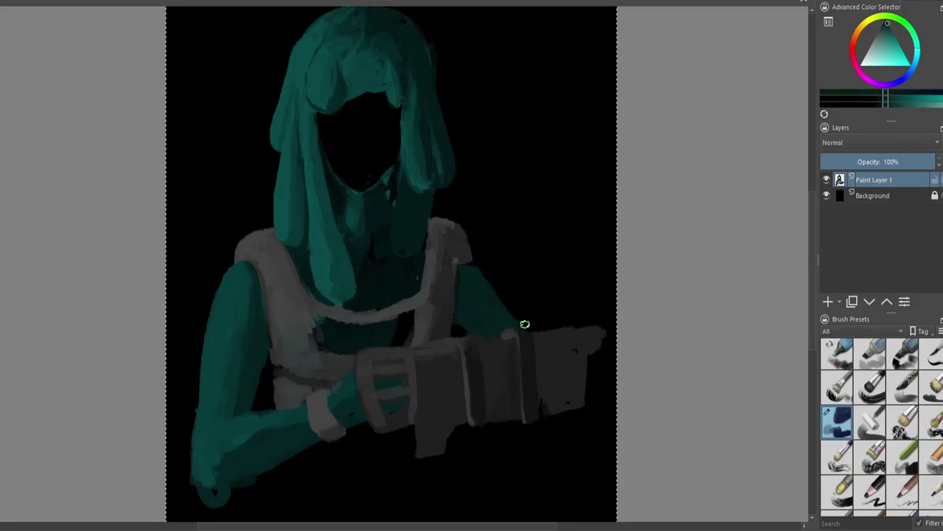
pyautogui.keyDown('ctrl'); pyautogui.click(488, 343); pyautogui.keyUp('ctrl')
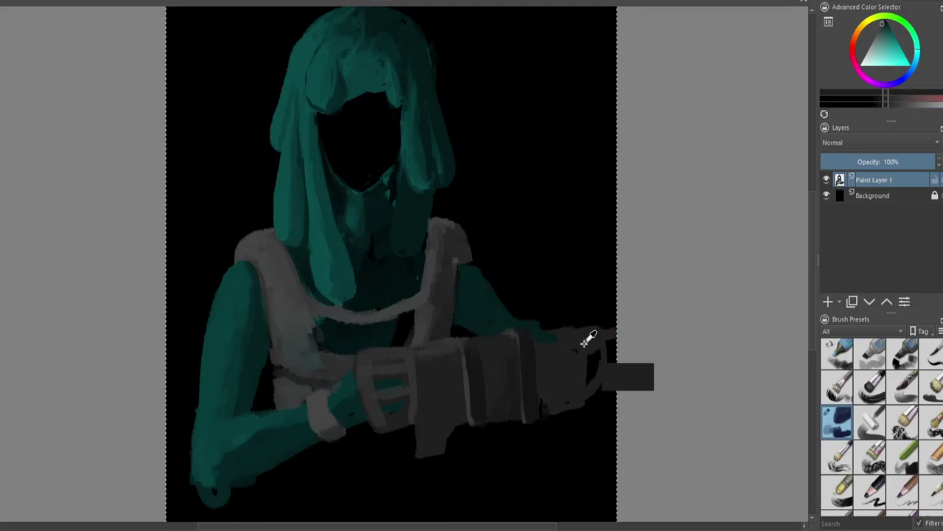
# Fill the empty face with dark teal, shading its sides and defining the jawline with sampled tones
pyautogui.keyDown('ctrl'); pyautogui.click(373, 391); pyautogui.keyUp('ctrl')
pyautogui.moveTo(319, 116)
pyautogui.mouseDown()
pyautogui.moveTo(370, 178)
pyautogui.moveTo(361, 176)
pyautogui.moveTo(358, 204)
pyautogui.moveTo(388, 165)
pyautogui.mouseUp()
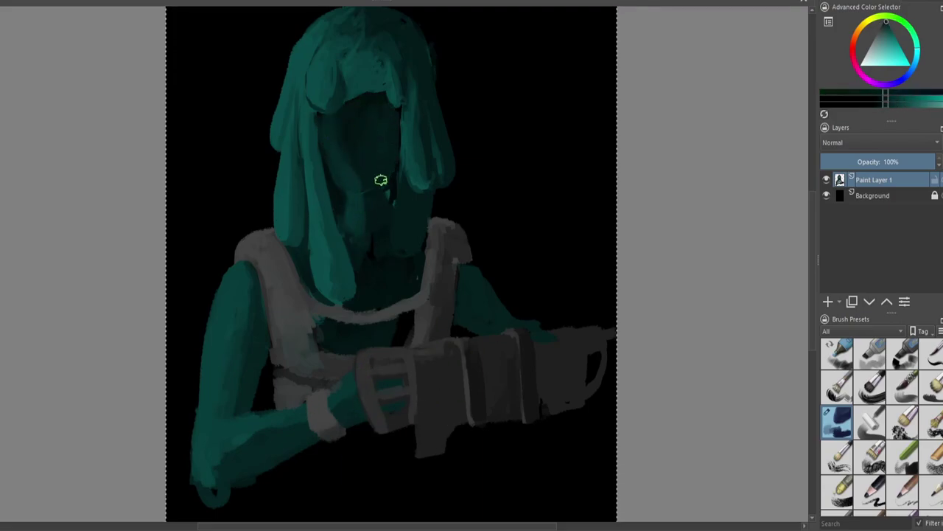
pyautogui.keyDown('ctrl'); pyautogui.click(339, 189); pyautogui.keyUp('ctrl')
pyautogui.keyDown('ctrl'); pyautogui.click(380, 188); pyautogui.keyUp('ctrl')
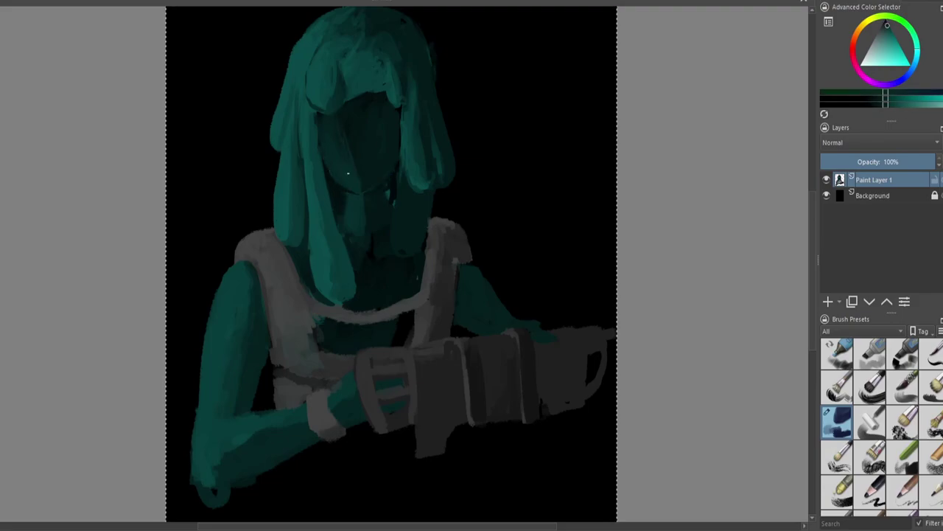
pyautogui.keyDown('ctrl'); pyautogui.click(390, 107); pyautogui.keyUp('ctrl')
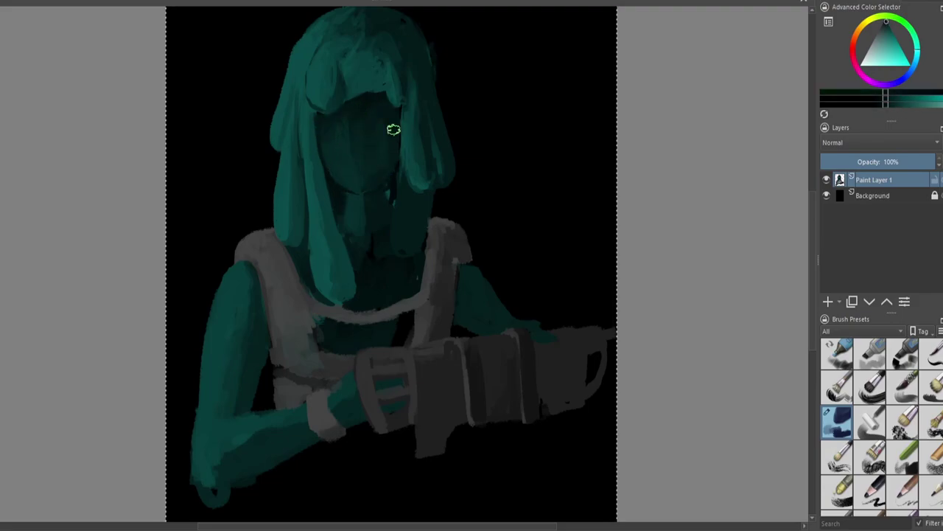
# Shade the neck below the chin and repaint the lower lock to its right in teal
pyautogui.keyDown('ctrl'); pyautogui.click(338, 206); pyautogui.keyUp('ctrl')
pyautogui.keyDown('ctrl'); pyautogui.click(395, 203); pyautogui.keyUp('ctrl')
pyautogui.keyDown('ctrl'); pyautogui.click(393, 214); pyautogui.keyUp('ctrl')
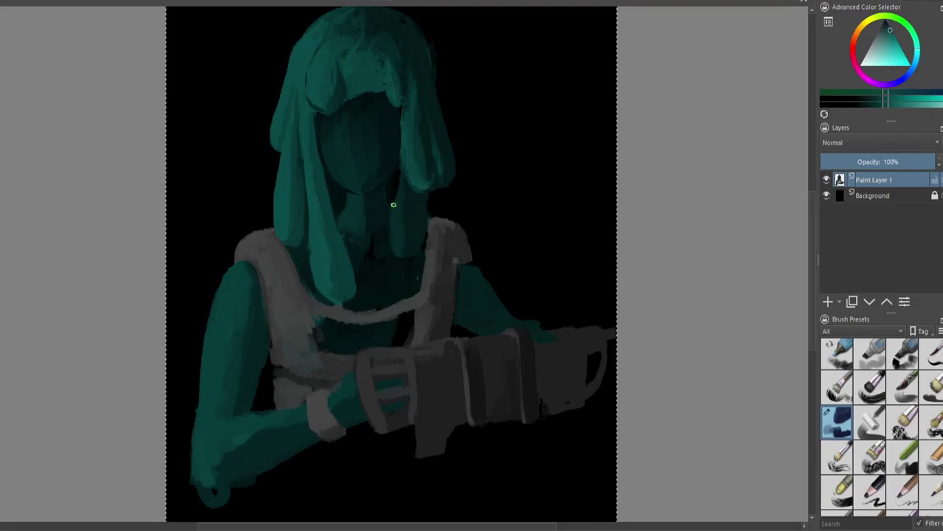
# Trim and round the top of the hair with black sampled from the background
pyautogui.moveTo(280, 79); pyautogui.dragTo(313, 127)
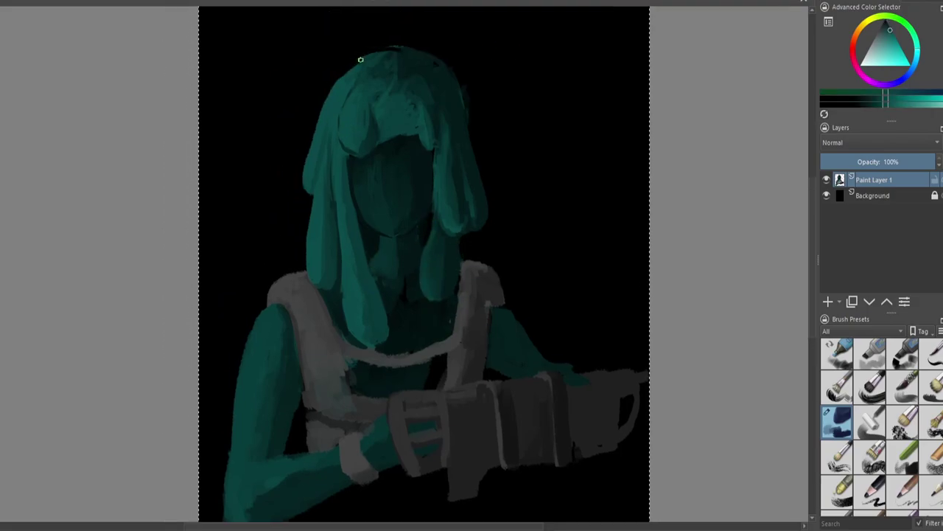
pyautogui.keyDown('ctrl'); pyautogui.click(414, 52); pyautogui.keyUp('ctrl')
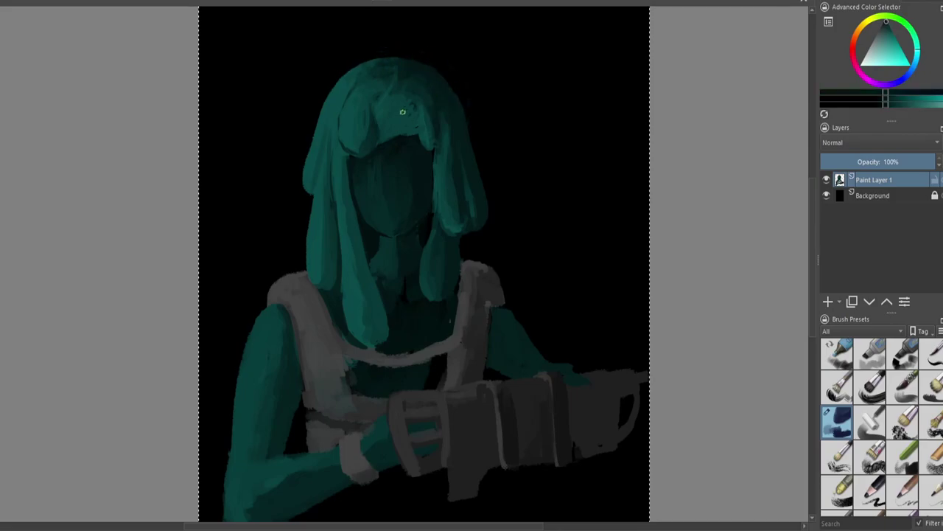
# Repaint the fringe beside the face in teal and fill the vest's chest with solid grey below the neckline
pyautogui.keyDown('ctrl'); pyautogui.click(372, 124); pyautogui.keyUp('ctrl')
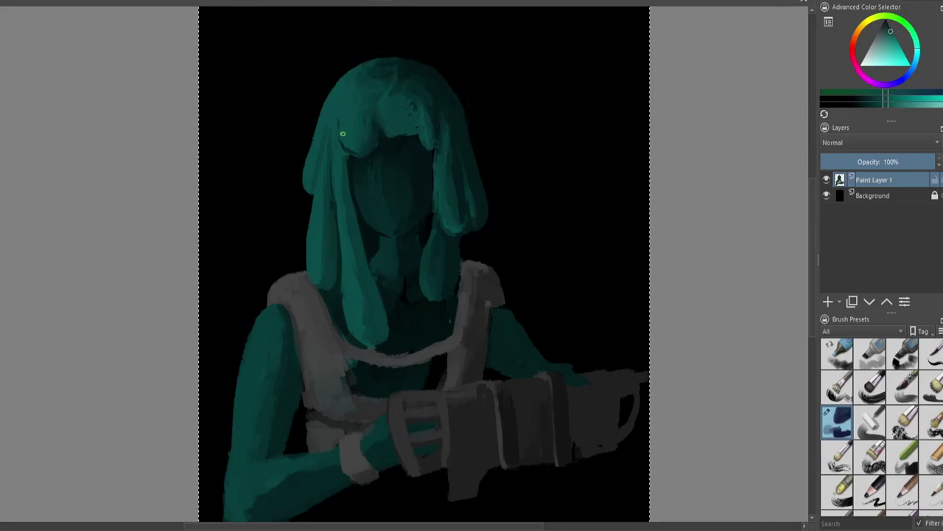
pyautogui.keyDown('ctrl'); pyautogui.click(367, 345); pyautogui.keyUp('ctrl')
pyautogui.keyDown('ctrl'); pyautogui.click(349, 372); pyautogui.keyUp('ctrl')
pyautogui.moveTo(347, 393)
pyautogui.mouseDown()
pyautogui.moveTo(327, 358)
pyautogui.moveTo(375, 383)
pyautogui.moveTo(439, 383)
pyautogui.mouseUp()
pyautogui.keyDown('ctrl'); pyautogui.click(439, 382); pyautogui.keyUp('ctrl')
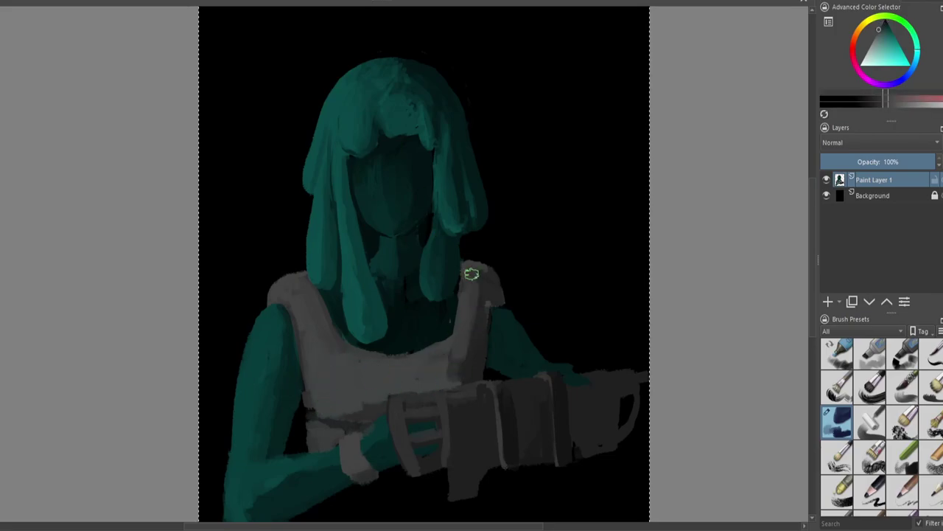
# Trim the vest strap at the far shoulder and extend the far arm in teal from shoulder to hand over the weapon
pyautogui.keyDown('ctrl'); pyautogui.click(520, 325); pyautogui.keyUp('ctrl')
pyautogui.moveTo(483, 284)
pyautogui.mouseDown()
pyautogui.moveTo(499, 275)
pyautogui.moveTo(503, 318)
pyautogui.mouseUp()
pyautogui.keyDown('ctrl'); pyautogui.click(506, 288); pyautogui.keyUp('ctrl')
pyautogui.keyDown('ctrl'); pyautogui.click(554, 355); pyautogui.keyUp('ctrl')
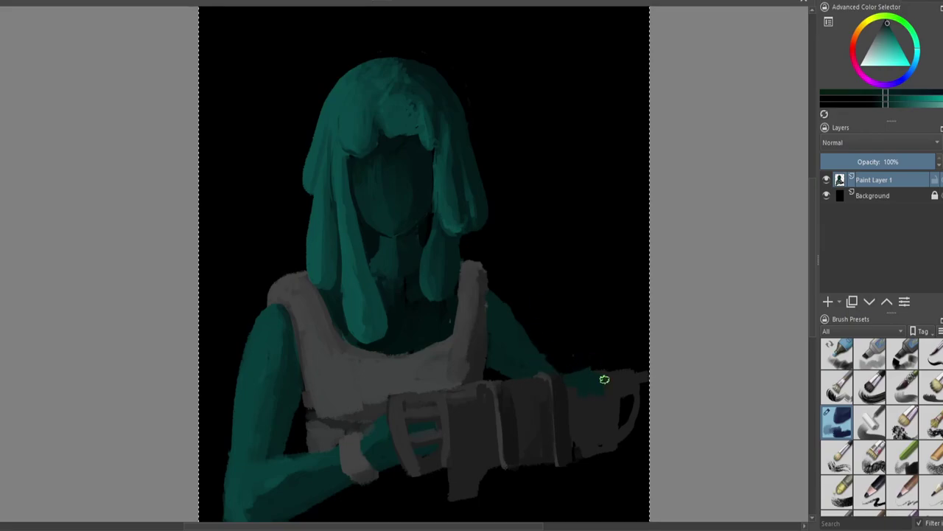
# Darken the weapon's rim and grip in grey and paint shaded folds along the lower edge of the vest's chest
pyautogui.keyDown('ctrl'); pyautogui.click(468, 502); pyautogui.keyUp('ctrl')
pyautogui.moveTo(467, 501)
pyautogui.mouseDown()
pyautogui.moveTo(390, 411)
pyautogui.moveTo(400, 390)
pyautogui.moveTo(441, 400)
pyautogui.moveTo(453, 429)
pyautogui.moveTo(445, 501)
pyautogui.moveTo(499, 447)
pyautogui.moveTo(483, 494)
pyautogui.mouseUp()
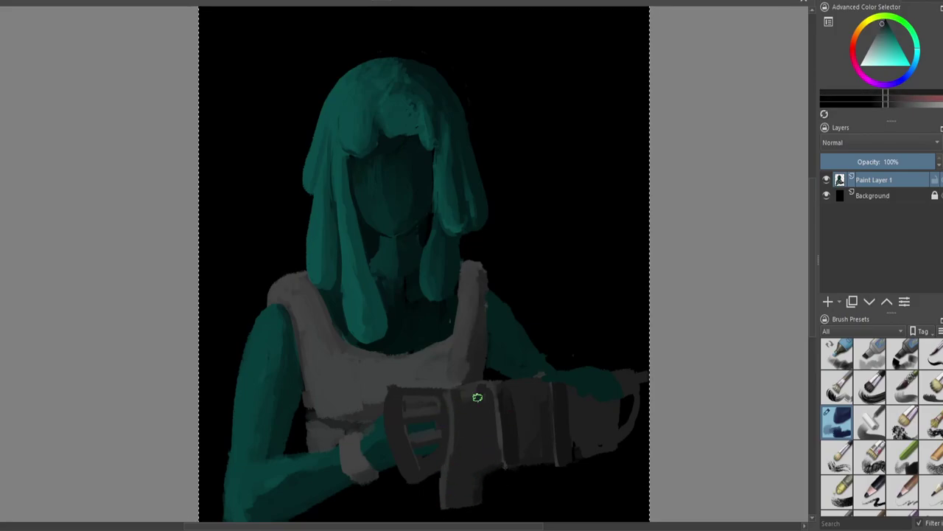
pyautogui.keyDown('ctrl'); pyautogui.click(414, 423); pyautogui.keyUp('ctrl')
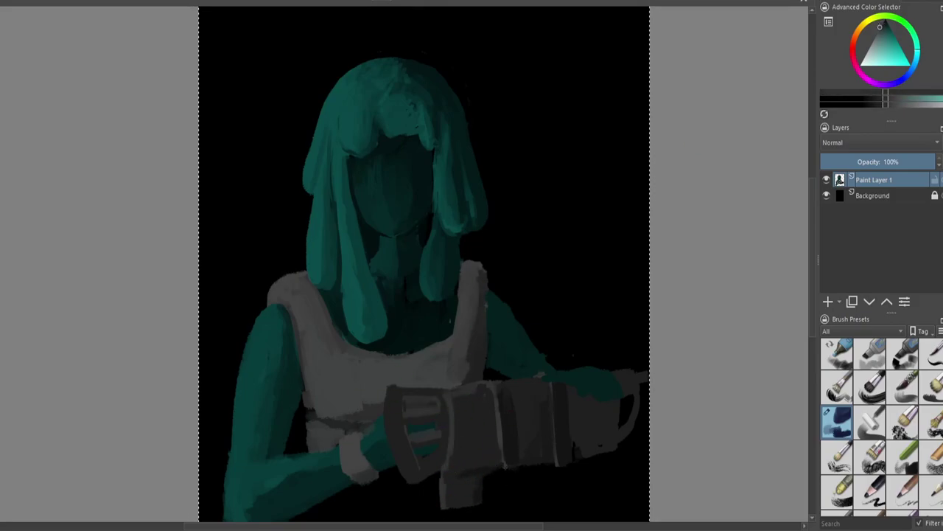
pyautogui.keyDown('ctrl'); pyautogui.click(465, 360); pyautogui.keyUp('ctrl')
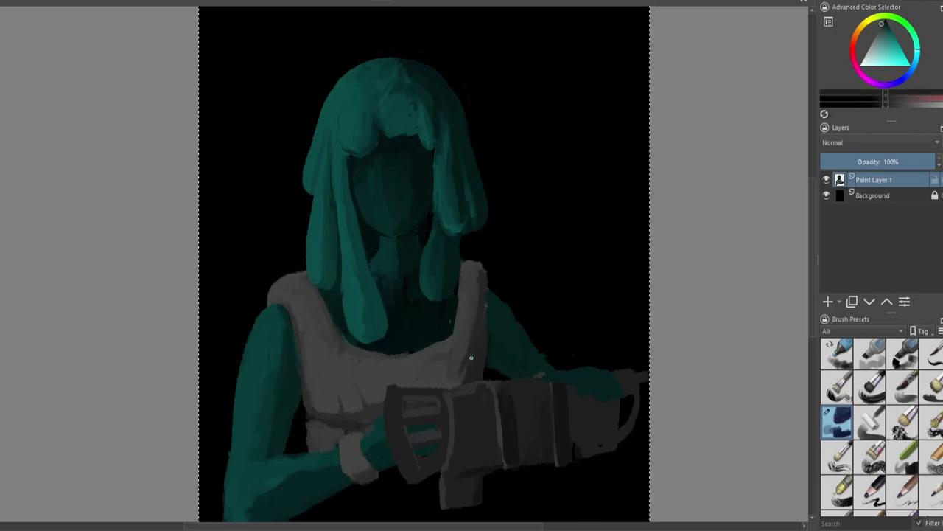
pyautogui.keyDown('ctrl'); pyautogui.click(369, 416); pyautogui.keyUp('ctrl')
pyautogui.keyDown('ctrl'); pyautogui.click(303, 412); pyautogui.keyUp('ctrl')
pyautogui.keyDown('ctrl'); pyautogui.click(324, 424); pyautogui.keyUp('ctrl')
# Paint a dark teal slit down the vest's centre and shade the near shoulder and inner upper arm darker
pyautogui.keyDown('ctrl'); pyautogui.click(386, 158); pyautogui.keyUp('ctrl')
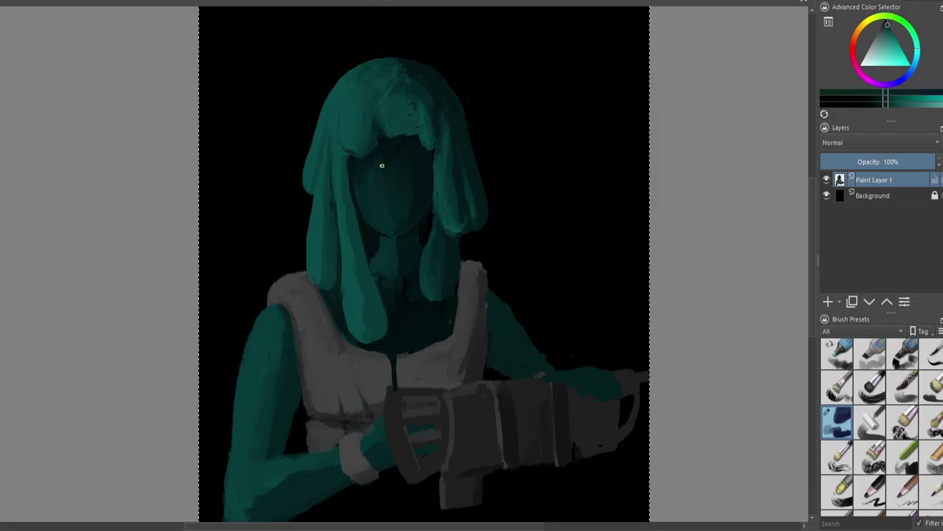
pyautogui.keyDown('ctrl'); pyautogui.click(381, 262); pyautogui.keyUp('ctrl')
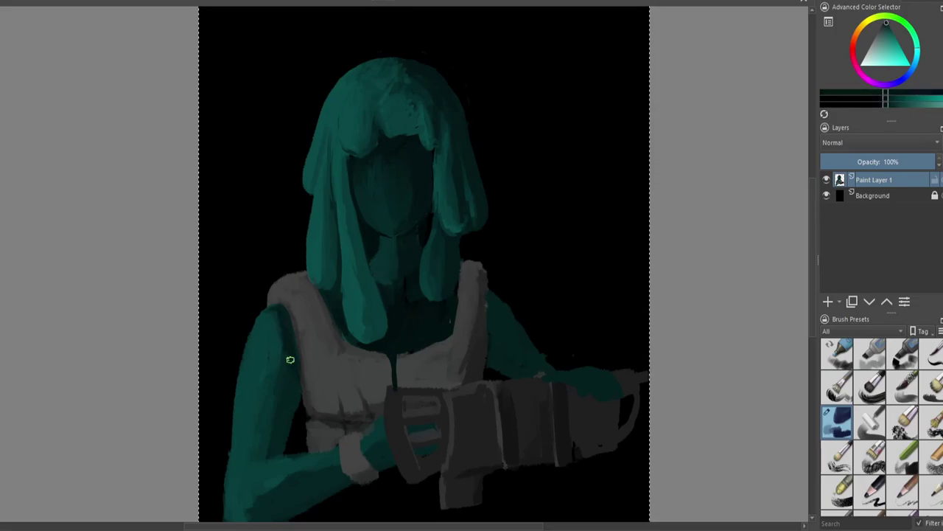
pyautogui.keyDown('ctrl'); pyautogui.click(475, 227); pyautogui.keyUp('ctrl')
pyautogui.keyDown('ctrl'); pyautogui.click(284, 365); pyautogui.keyUp('ctrl')
pyautogui.keyDown('ctrl'); pyautogui.click(290, 371); pyautogui.keyUp('ctrl')
pyautogui.keyDown('ctrl'); pyautogui.click(257, 317); pyautogui.keyUp('ctrl')
pyautogui.keyDown('ctrl'); pyautogui.click(261, 314); pyautogui.keyUp('ctrl')
pyautogui.keyDown('ctrl'); pyautogui.click(308, 346); pyautogui.keyUp('ctrl')
# Shade the neck and upper chest with sampled dark teal tones, defining the collarbone area
pyautogui.keyDown('ctrl'); pyautogui.click(396, 317); pyautogui.keyUp('ctrl')
pyautogui.keyDown('ctrl'); pyautogui.click(415, 300); pyautogui.keyUp('ctrl')
pyautogui.keyDown('ctrl'); pyautogui.click(415, 263); pyautogui.keyUp('ctrl')
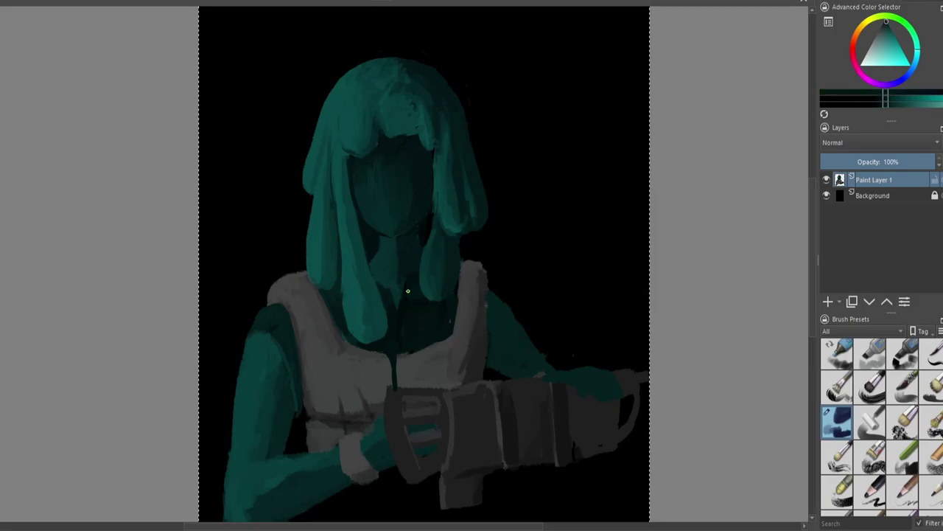
pyautogui.keyDown('ctrl'); pyautogui.click(371, 254); pyautogui.keyUp('ctrl')
# Reshape both vest shoulder straps with black and grey, and block in the lower garment in dark grey
pyautogui.keyDown('ctrl'); pyautogui.click(471, 277); pyautogui.keyUp('ctrl')
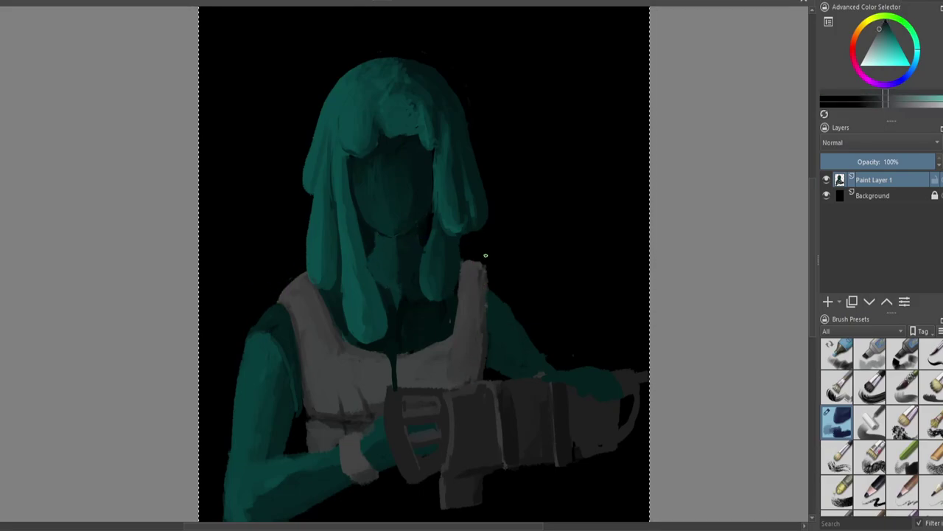
pyautogui.keyDown('ctrl'); pyautogui.click(487, 307); pyautogui.keyUp('ctrl')
pyautogui.keyDown('ctrl'); pyautogui.click(488, 305); pyautogui.keyUp('ctrl')
pyautogui.keyDown('ctrl'); pyautogui.click(492, 346); pyautogui.keyUp('ctrl')
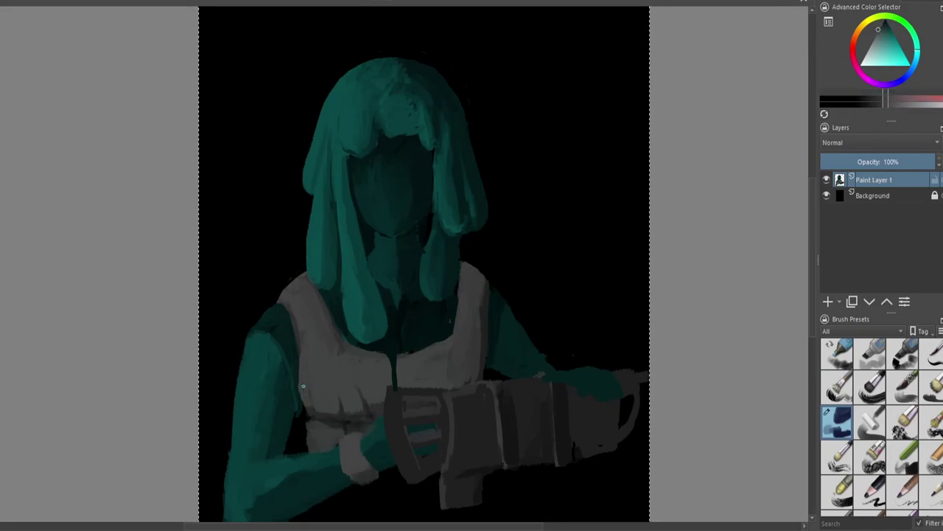
pyautogui.keyDown('ctrl'); pyautogui.click(439, 242); pyautogui.keyUp('ctrl')
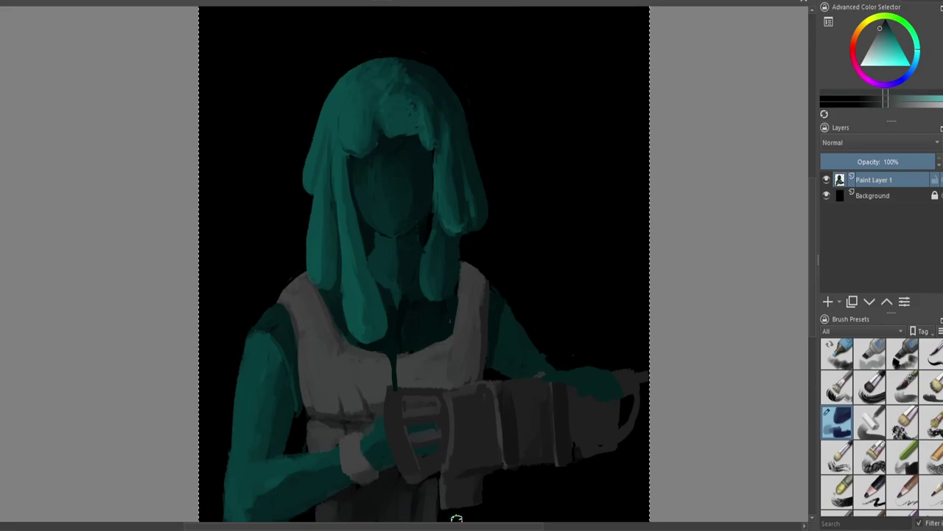
# Shade the near arm with sampled teals, lightening the forearm and rounding the elbow
pyautogui.keyDown('ctrl'); pyautogui.click(262, 490); pyautogui.keyUp('ctrl')
pyautogui.moveTo(262, 490); pyautogui.dragTo(278, 373)
pyautogui.keyDown('ctrl'); pyautogui.click(326, 413); pyautogui.keyUp('ctrl')
pyautogui.keyDown('ctrl'); pyautogui.click(343, 359); pyautogui.keyUp('ctrl')
pyautogui.keyDown('ctrl'); pyautogui.click(343, 306); pyautogui.keyUp('ctrl')
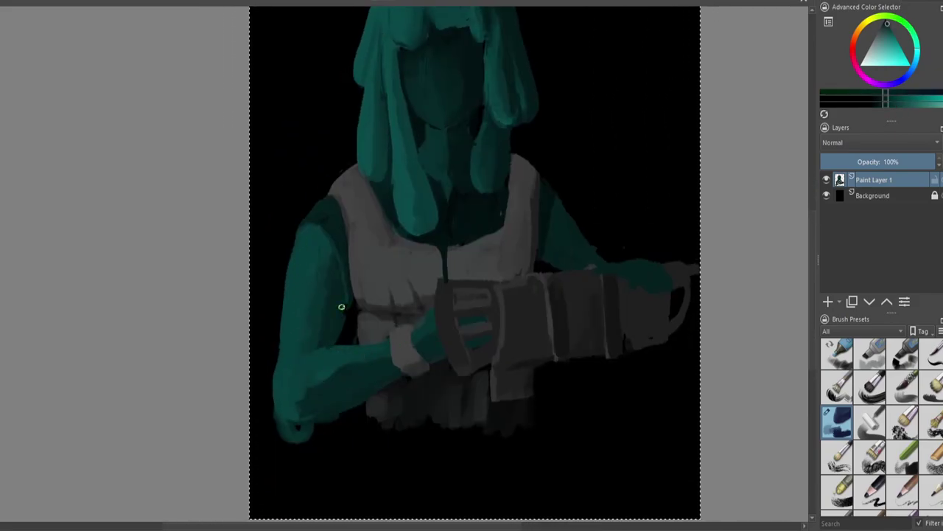
pyautogui.keyDown('ctrl'); pyautogui.click(305, 347); pyautogui.keyUp('ctrl')
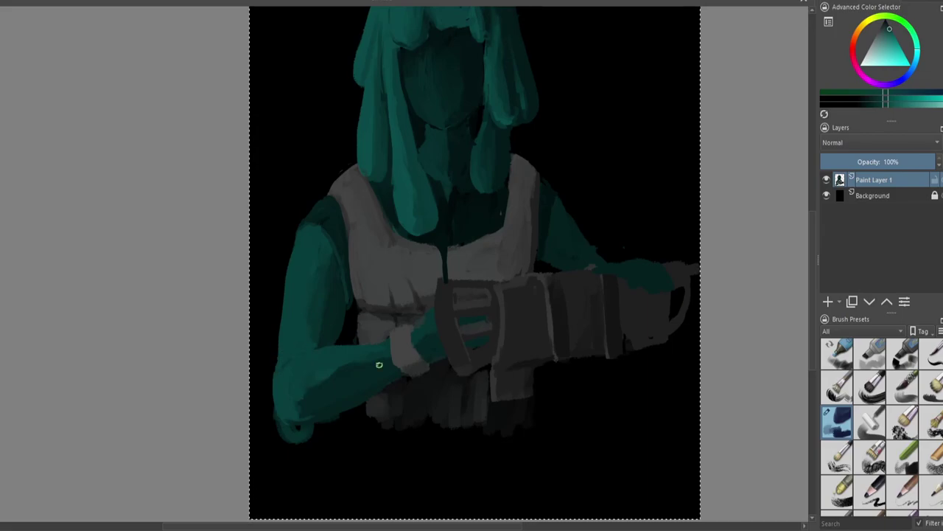
# Paint a teal drip hanging down from the near elbow and tidy the forearm's underside
pyautogui.moveTo(287, 439); pyautogui.dragTo(289, 464)
pyautogui.keyDown('ctrl'); pyautogui.click(358, 406); pyautogui.keyUp('ctrl')
pyautogui.keyDown('ctrl'); pyautogui.click(288, 468); pyautogui.keyUp('ctrl')
pyautogui.scroll(-1, 441, 443)
pyautogui.scroll(1, 498, 332)
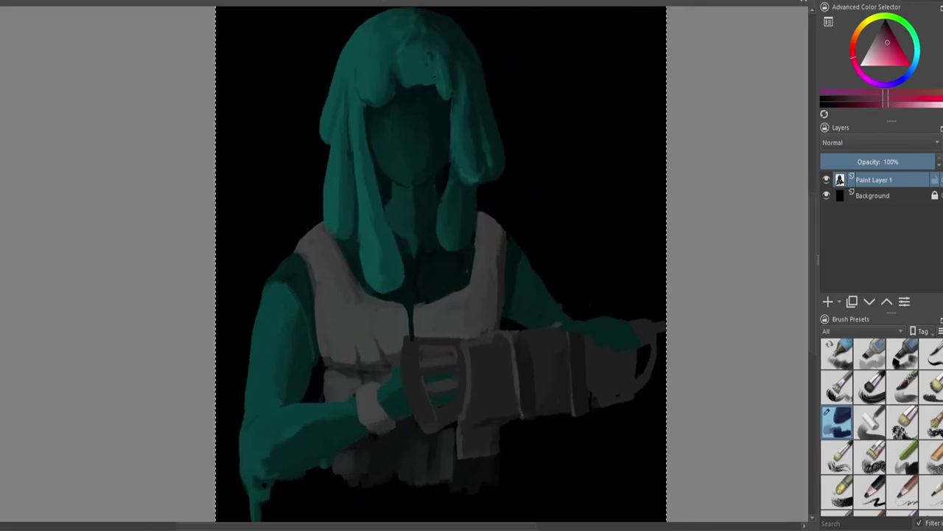
# Pick a dark red and paint a wound mark on the vest's lower chest on a new layer
pyautogui.keyDown('ctrl'); pyautogui.click(353, 347); pyautogui.keyUp('ctrl')
pyautogui.click(888, 27)
pyautogui.moveTo(348, 362); pyautogui.dragTo(351, 358)
pyautogui.hotkey('ctrl', 'z')
pyautogui.press('Insert')
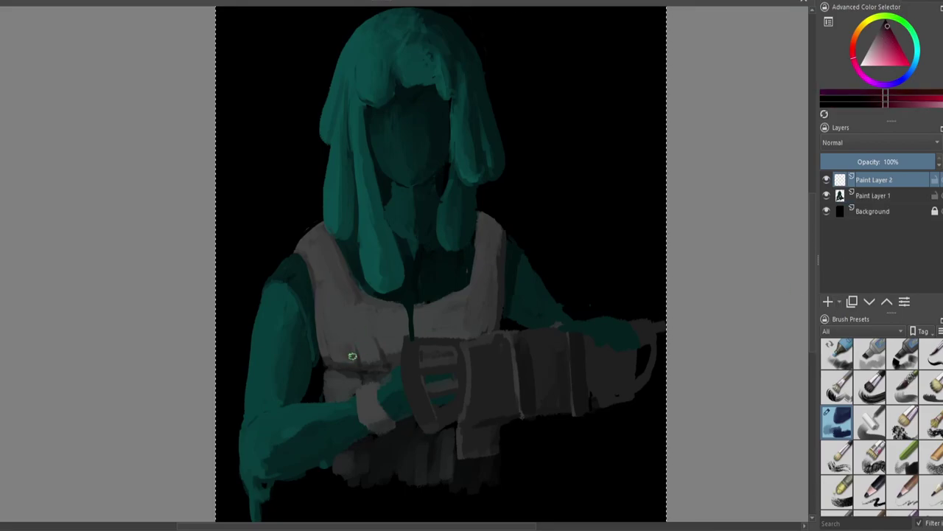
# Add light grey highlights to the wristband and the near vest strap, working on Paint Layer 1
pyautogui.keyDown('ctrl'); pyautogui.click(373, 381); pyautogui.keyUp('ctrl')
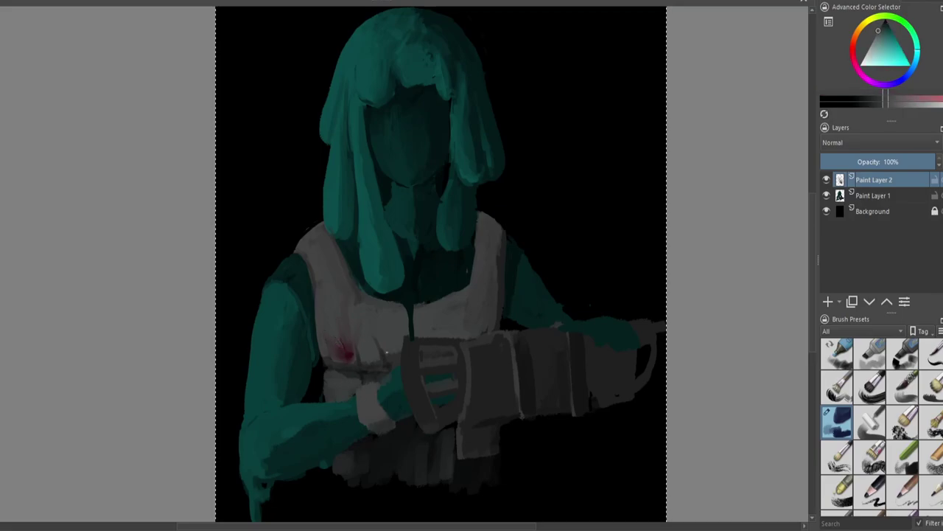
pyautogui.press('pagedown')
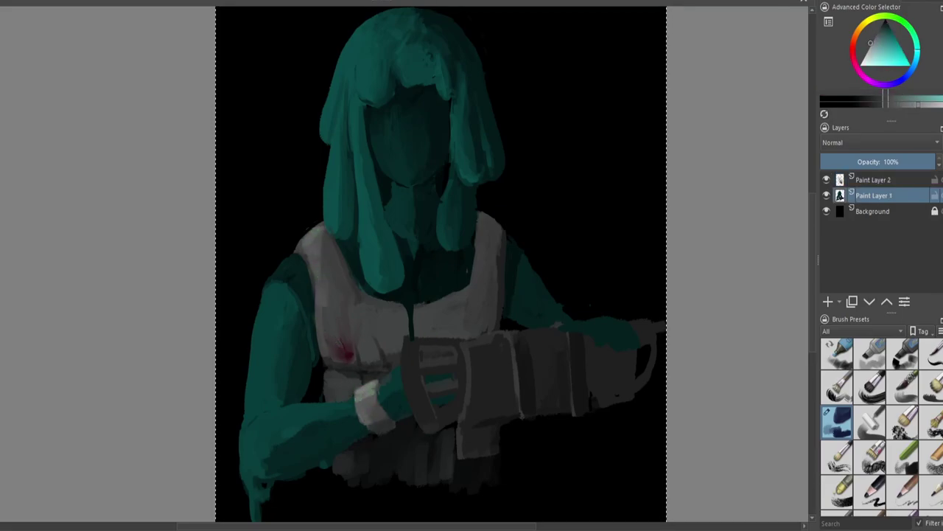
pyautogui.keyDown('ctrl'); pyautogui.click(384, 405); pyautogui.keyUp('ctrl')
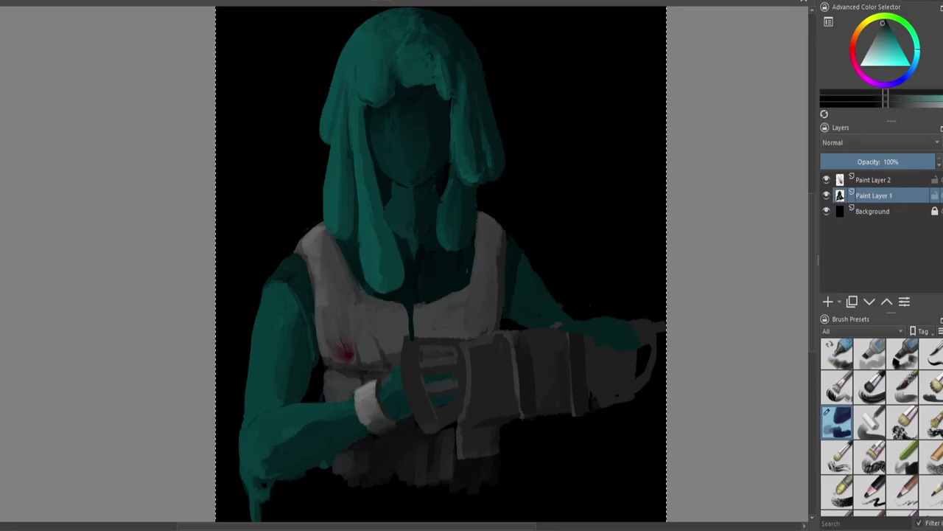
# Paint two curved dark teal horns rising from the head and lighten the fringe beside the near horn
pyautogui.scroll(3, 546, 227)
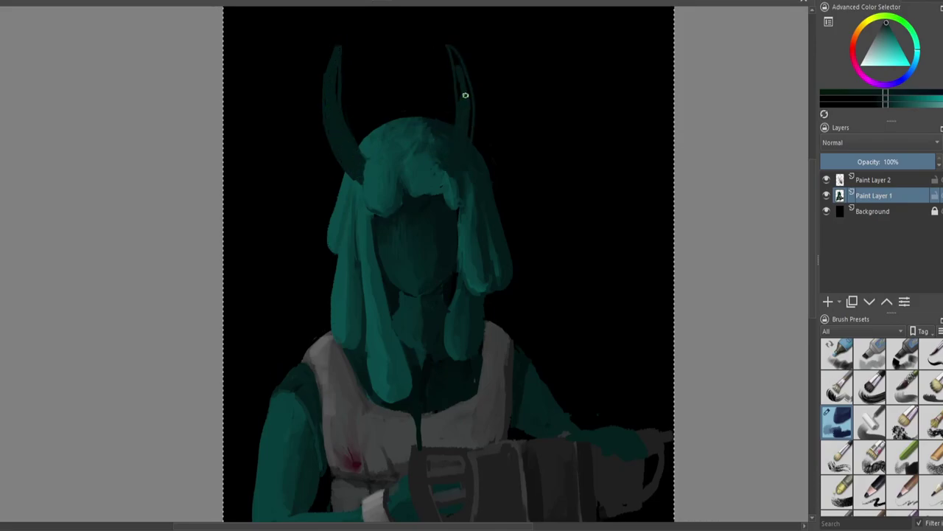
pyautogui.keyDown('ctrl'); pyautogui.click(446, 163); pyautogui.keyUp('ctrl')
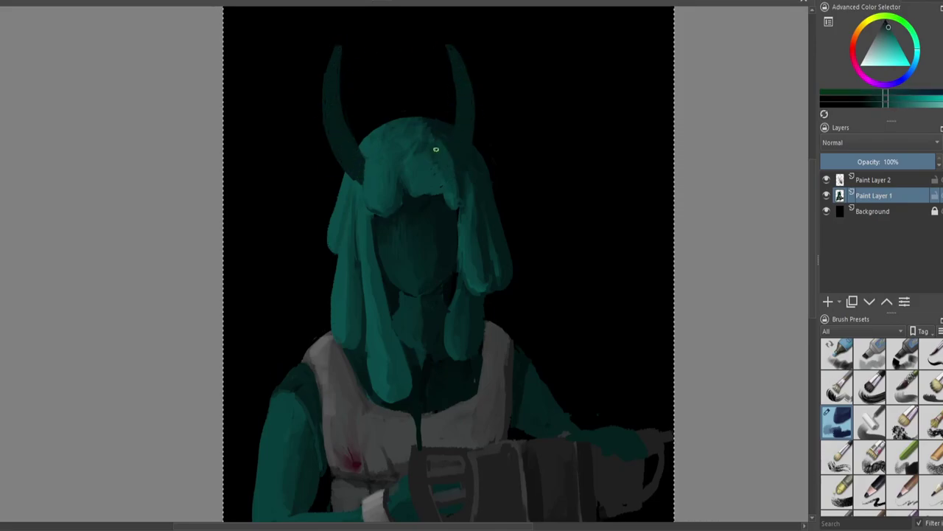
pyautogui.keyDown('ctrl'); pyautogui.click(361, 181); pyautogui.keyUp('ctrl')
pyautogui.keyDown('ctrl'); pyautogui.click(379, 203); pyautogui.keyUp('ctrl')
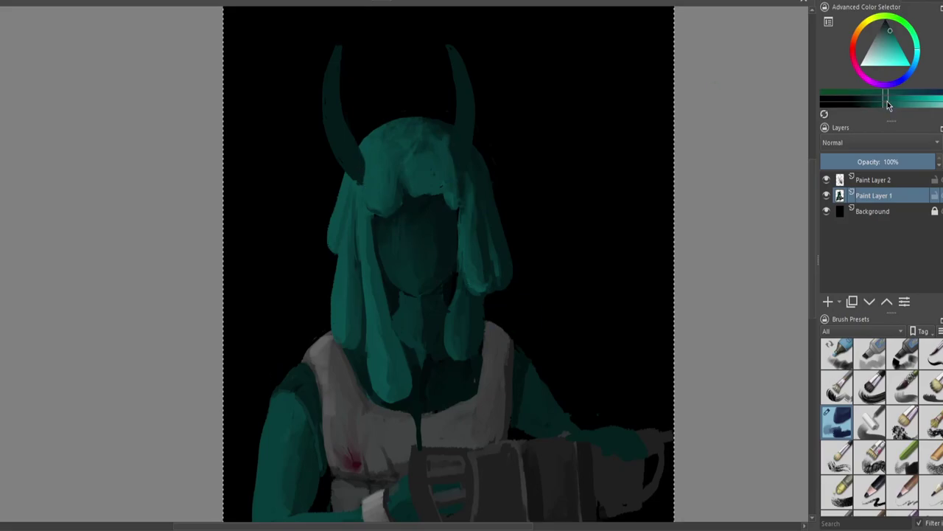
# Shade the horns with lighter teal and refine their tips and edges with sampled black
pyautogui.keyDown('ctrl'); pyautogui.click(457, 169); pyautogui.keyUp('ctrl')
pyautogui.keyDown('ctrl'); pyautogui.click(328, 119); pyautogui.keyUp('ctrl')
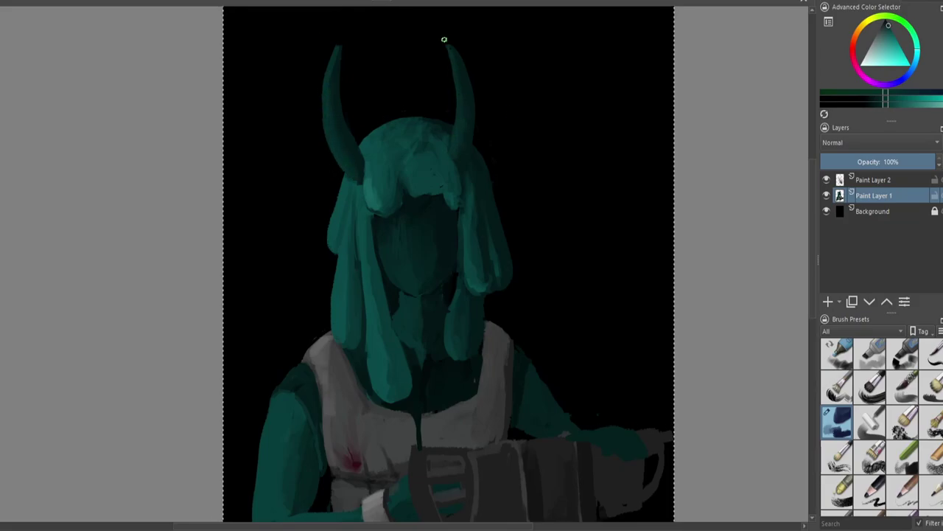
pyautogui.keyDown('ctrl'); pyautogui.click(319, 54); pyautogui.keyUp('ctrl')
pyautogui.keyDown('ctrl'); pyautogui.click(336, 179); pyautogui.keyUp('ctrl')
# Add a short teal lock above the far shoulder and blend the long locks framing the face with sampled tones
pyautogui.keyDown('ctrl'); pyautogui.click(496, 295); pyautogui.keyUp('ctrl')
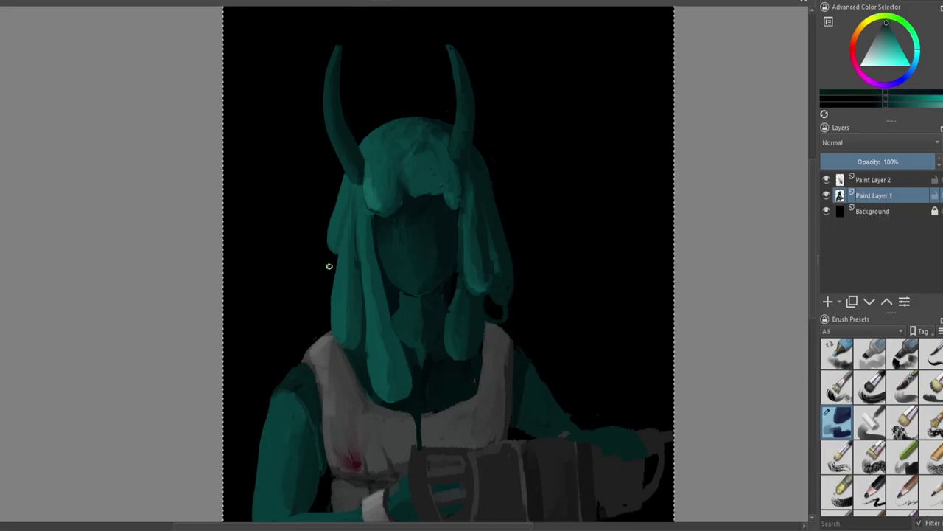
pyautogui.keyDown('ctrl'); pyautogui.click(487, 308); pyautogui.keyUp('ctrl')
pyautogui.keyDown('ctrl'); pyautogui.click(367, 335); pyautogui.keyUp('ctrl')
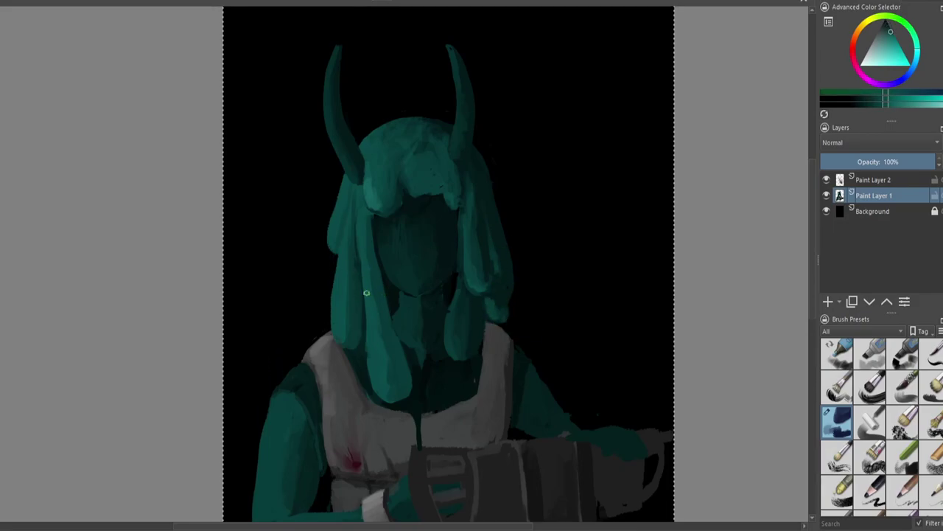
pyautogui.keyDown('ctrl'); pyautogui.click(359, 336); pyautogui.keyUp('ctrl')
pyautogui.keyDown('ctrl'); pyautogui.click(367, 323); pyautogui.keyUp('ctrl')
pyautogui.keyDown('ctrl'); pyautogui.click(455, 280); pyautogui.keyUp('ctrl')
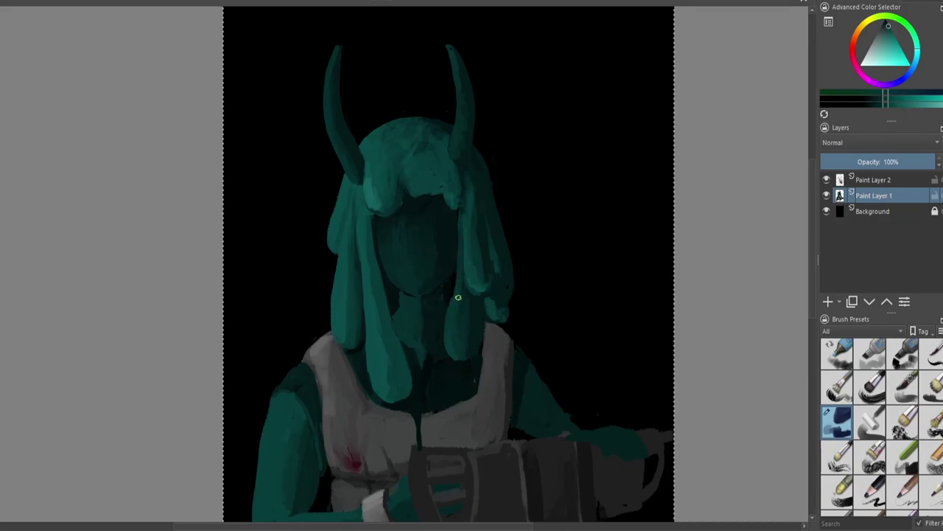
pyautogui.keyDown('ctrl'); pyautogui.click(482, 318); pyautogui.keyUp('ctrl')
# Shade the neck with sampled teals, adding a lighter patch down its near side
pyautogui.moveTo(477, 240); pyautogui.dragTo(487, 220)
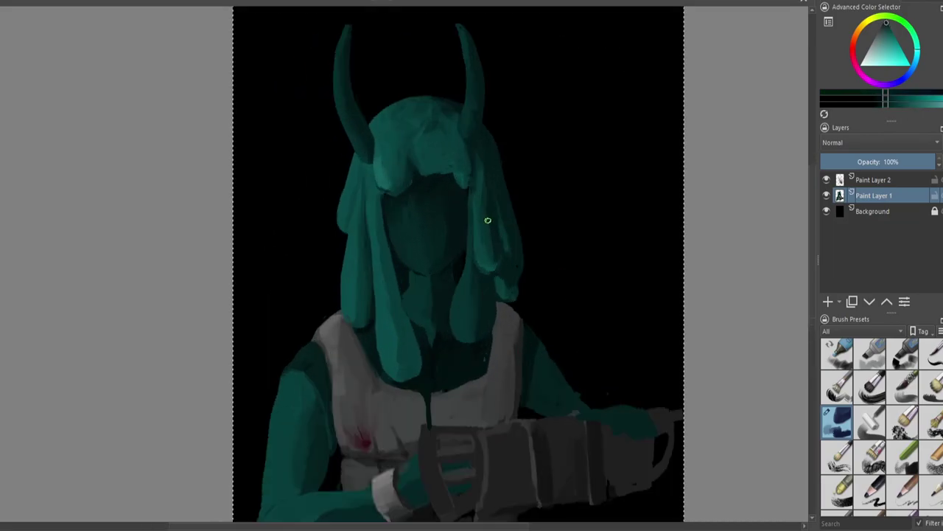
pyautogui.keyDown('ctrl'); pyautogui.click(410, 274); pyautogui.keyUp('ctrl')
pyautogui.keyDown('ctrl'); pyautogui.click(403, 280); pyautogui.keyUp('ctrl')
pyautogui.keyDown('ctrl'); pyautogui.click(407, 297); pyautogui.keyUp('ctrl')
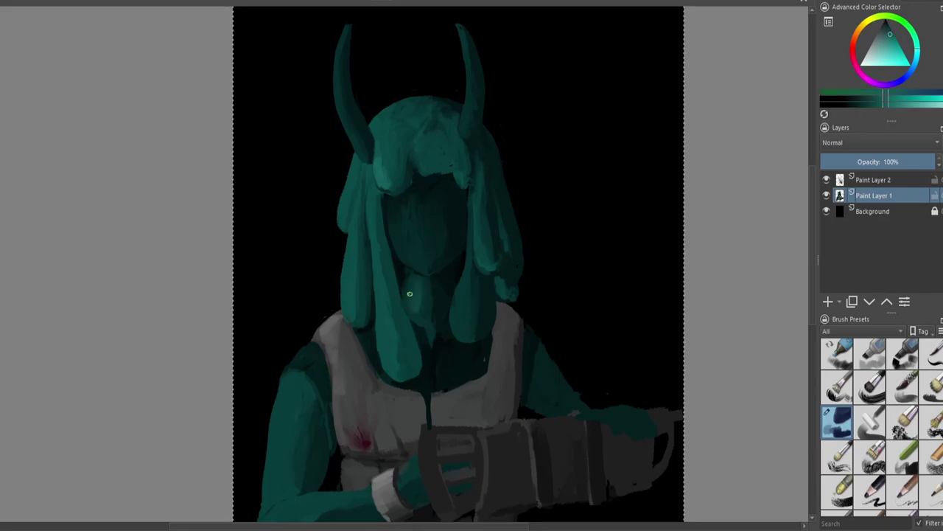
# Model the chin and jaw with sampled teals, lightening the lower face and darkening the shadow beneath it
pyautogui.keyDown('ctrl'); pyautogui.click(404, 254); pyautogui.keyUp('ctrl')
pyautogui.keyDown('ctrl'); pyautogui.click(442, 263); pyautogui.keyUp('ctrl')
pyautogui.keyDown('ctrl'); pyautogui.click(396, 249); pyautogui.keyUp('ctrl')
pyautogui.keyDown('ctrl'); pyautogui.click(444, 267); pyautogui.keyUp('ctrl')
pyautogui.keyDown('ctrl'); pyautogui.click(421, 269); pyautogui.keyUp('ctrl')
pyautogui.keyDown('ctrl'); pyautogui.click(434, 280); pyautogui.keyUp('ctrl')
pyautogui.keyDown('ctrl'); pyautogui.click(426, 286); pyautogui.keyUp('ctrl')
pyautogui.keyDown('ctrl'); pyautogui.click(427, 287); pyautogui.keyUp('ctrl')
pyautogui.keyDown('ctrl'); pyautogui.click(421, 258); pyautogui.keyUp('ctrl')
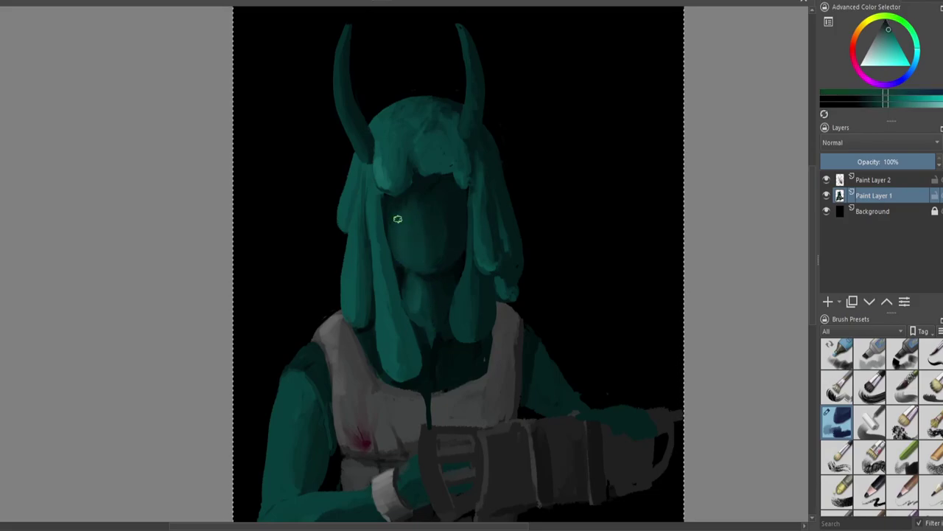
# Lighten the near cheek and add a brighter teal highlight to the middle of the fringe
pyautogui.keyDown('ctrl'); pyautogui.click(420, 212); pyautogui.keyUp('ctrl')
pyautogui.keyDown('ctrl'); pyautogui.click(454, 186); pyautogui.keyUp('ctrl')
pyautogui.moveTo(428, 174); pyautogui.dragTo(417, 144)
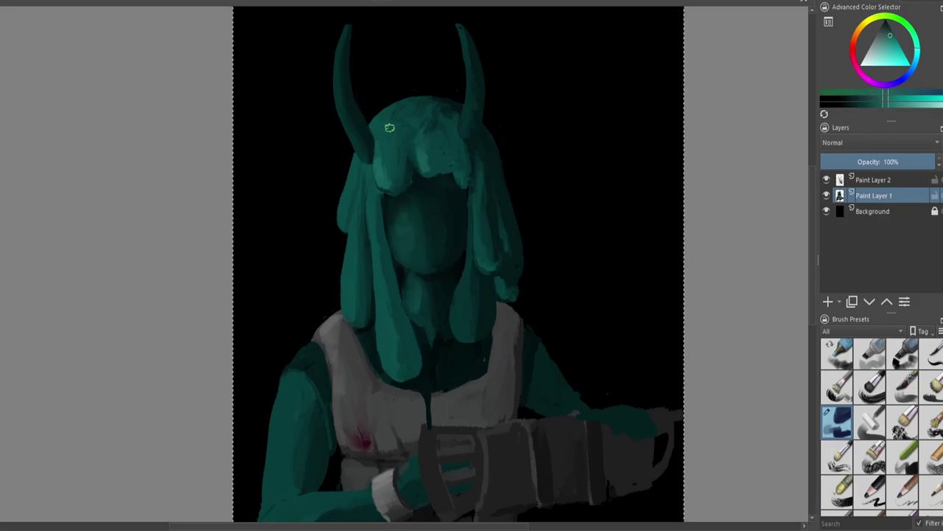
# Add brighter teal highlights to the near-side hanging locks, the fringe tips and the crown of the hair
pyautogui.keyDown('ctrl'); pyautogui.click(345, 286); pyautogui.keyUp('ctrl')
pyautogui.keyDown('ctrl'); pyautogui.click(383, 337); pyautogui.keyUp('ctrl')
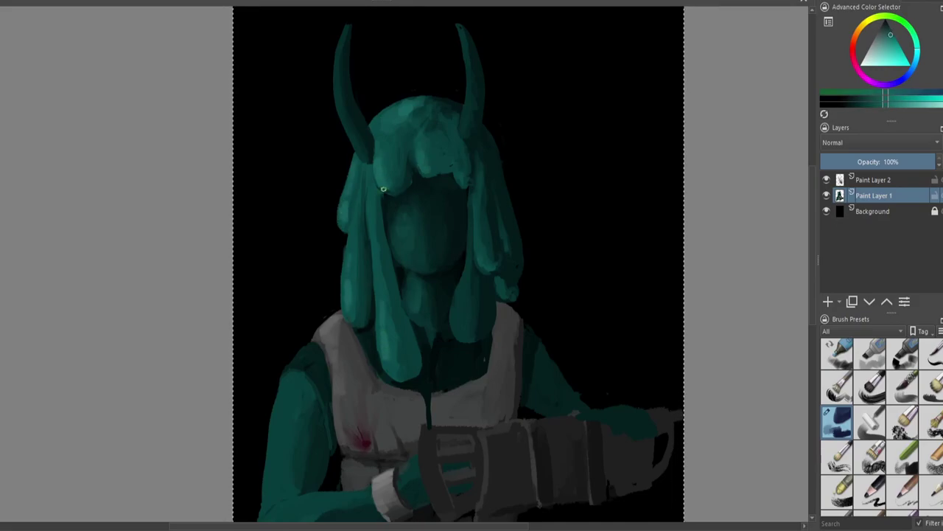
pyautogui.keyDown('ctrl'); pyautogui.click(389, 199); pyautogui.keyUp('ctrl')
pyautogui.keyDown('ctrl'); pyautogui.click(384, 190); pyautogui.keyUp('ctrl')
pyautogui.keyDown('ctrl'); pyautogui.click(398, 136); pyautogui.keyUp('ctrl')
pyautogui.keyDown('ctrl'); pyautogui.click(408, 123); pyautogui.keyUp('ctrl')
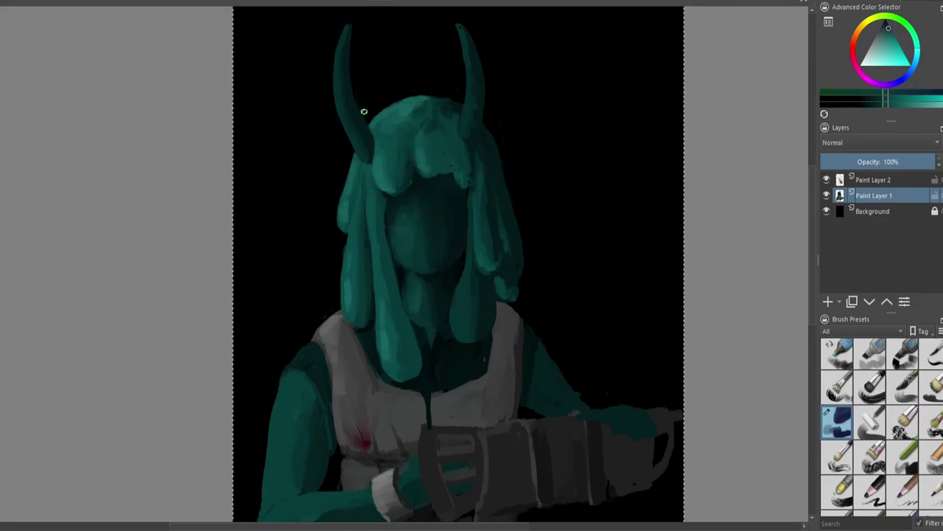
# Refine the far horn and highlight the far-side locks with sampled teal tones
pyautogui.keyDown('ctrl'); pyautogui.click(462, 74); pyautogui.keyUp('ctrl')
pyautogui.moveTo(511, 163); pyautogui.dragTo(527, 133)
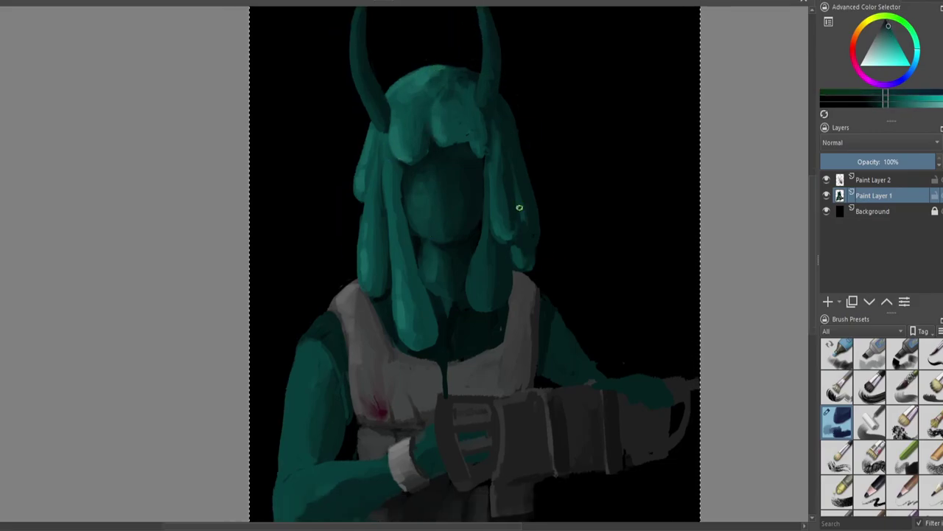
pyautogui.keyDown('ctrl'); pyautogui.click(487, 284); pyautogui.keyUp('ctrl')
pyautogui.keyDown('ctrl'); pyautogui.click(466, 222); pyautogui.keyUp('ctrl')
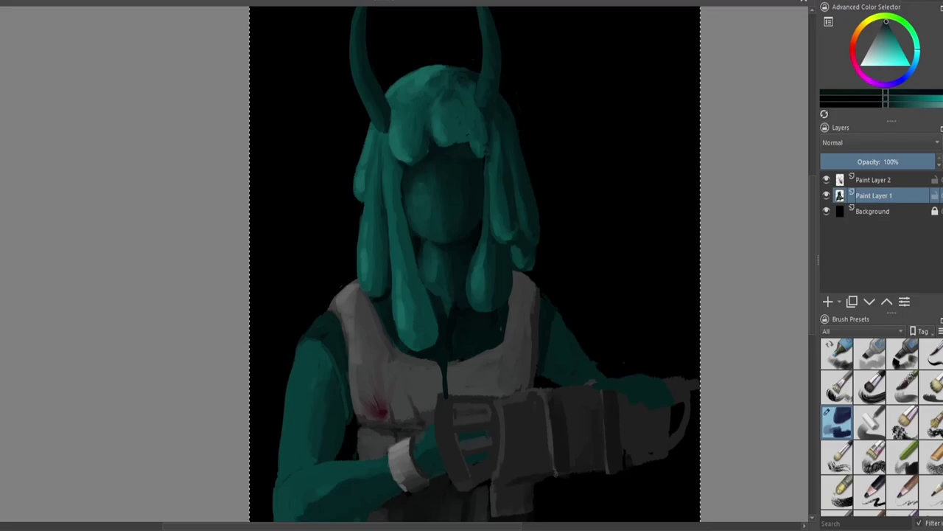
pyautogui.scroll(3, 457, 181)
pyautogui.moveTo(381, 196); pyautogui.dragTo(383, 210)
pyautogui.moveTo(457, 188)
pyautogui.mouseDown()
pyautogui.moveTo(455, 200)
pyautogui.moveTo(455, 169)
pyautogui.mouseUp()
pyautogui.scroll(2, 455, 169)
pyautogui.hotkey('ctrl', 'z')
pyautogui.hotkey('ctrl', 'z')
# Smooth the face's edge along the near-side lock and jaw, and deepen the shadow beneath the fringe with sampled teals
pyautogui.keyDown('ctrl'); pyautogui.click(375, 278); pyautogui.keyUp('ctrl')
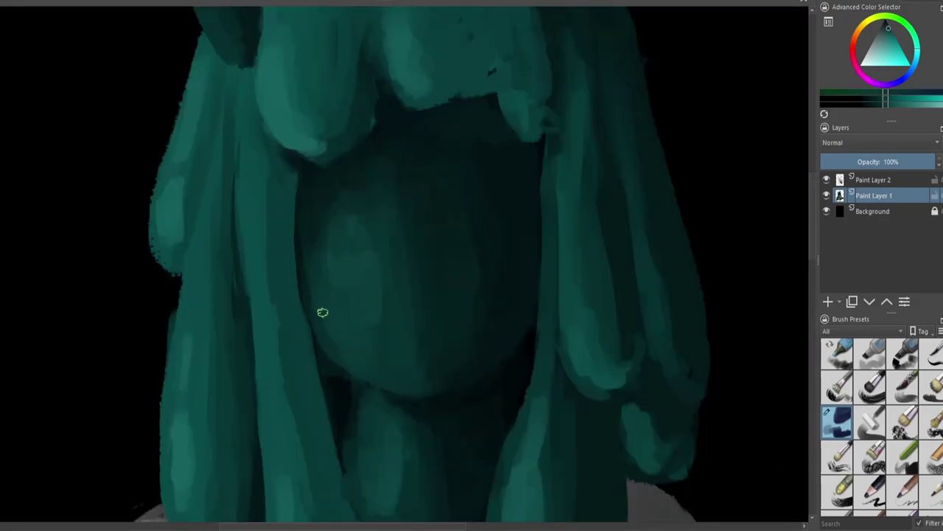
pyautogui.keyDown('ctrl'); pyautogui.click(362, 376); pyautogui.keyUp('ctrl')
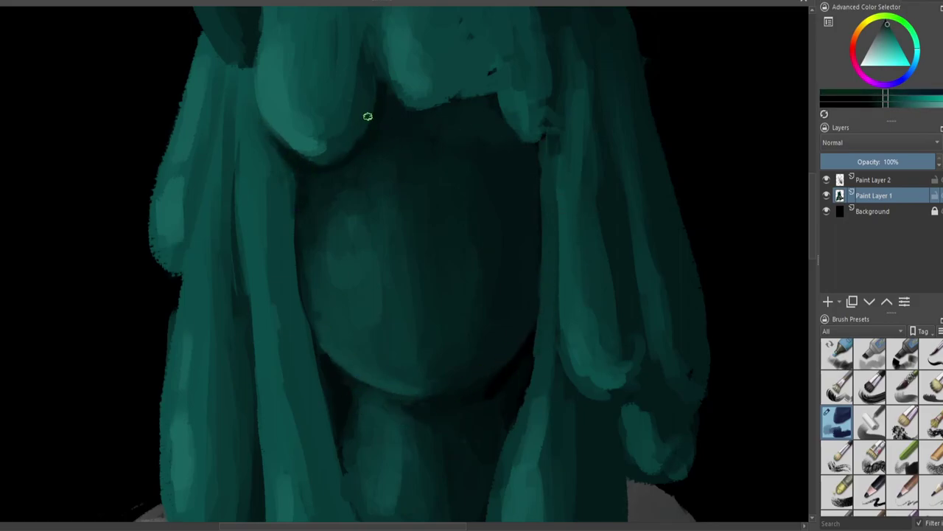
pyautogui.keyDown('ctrl'); pyautogui.click(357, 82); pyautogui.keyUp('ctrl')
pyautogui.scroll(-2, 357, 82)
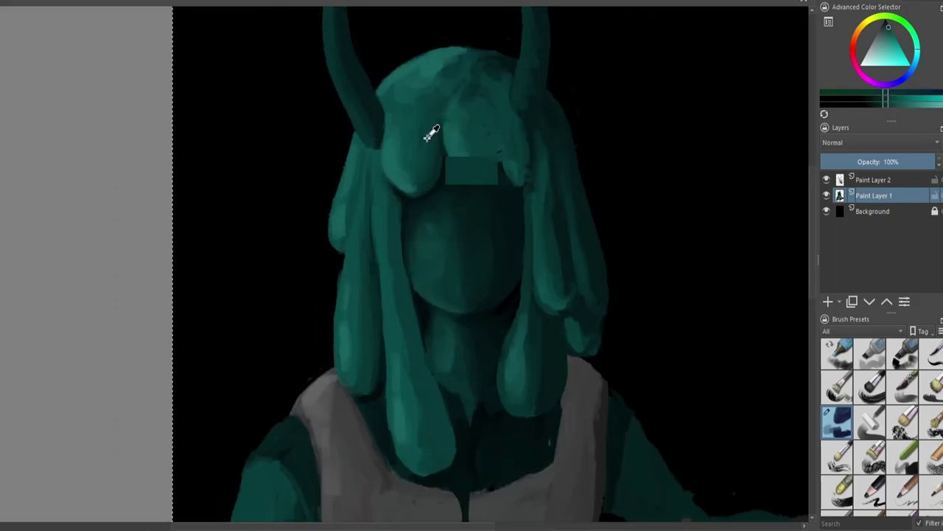
# Blend the crown and fringe with sampled teals and tidy the fringe's lower edge above the forehead
pyautogui.keyDown('ctrl'); pyautogui.click(418, 95); pyautogui.keyUp('ctrl')
pyautogui.keyDown('ctrl'); pyautogui.click(457, 91); pyautogui.keyUp('ctrl')
pyautogui.keyDown('ctrl'); pyautogui.click(570, 253); pyautogui.keyUp('ctrl')
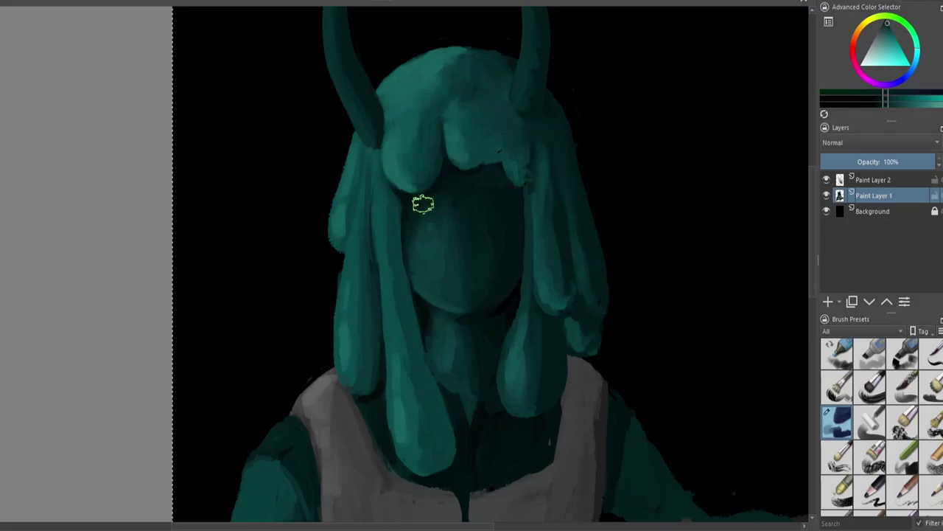
# Paint a dark inner edge on the vest's near neckline and a light edge along its far front opening
pyautogui.scroll(-3, 421, 205)
pyautogui.keyDown('ctrl'); pyautogui.click(295, 253); pyautogui.keyUp('ctrl')
pyautogui.keyDown('ctrl'); pyautogui.click(452, 335); pyautogui.keyUp('ctrl')
pyautogui.moveTo(443, 372); pyautogui.dragTo(436, 331)
# Reshape the tip of the near-side lock over the shoulder into a rounder drop and darken the gap beside it
pyautogui.keyDown('ctrl'); pyautogui.click(315, 149); pyautogui.keyUp('ctrl')
pyautogui.moveTo(316, 149); pyautogui.dragTo(316, 211)
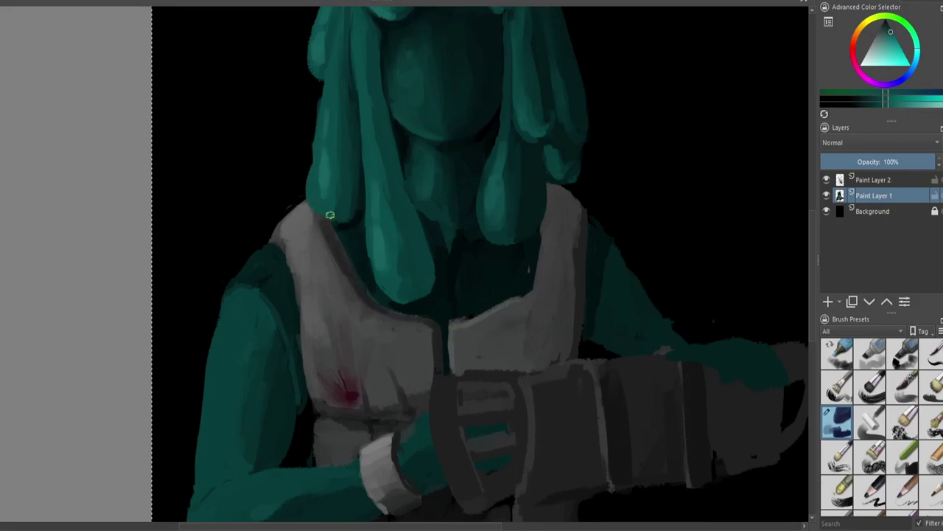
pyautogui.moveTo(327, 139); pyautogui.dragTo(314, 201)
pyautogui.keyDown('ctrl'); pyautogui.click(353, 222); pyautogui.keyUp('ctrl')
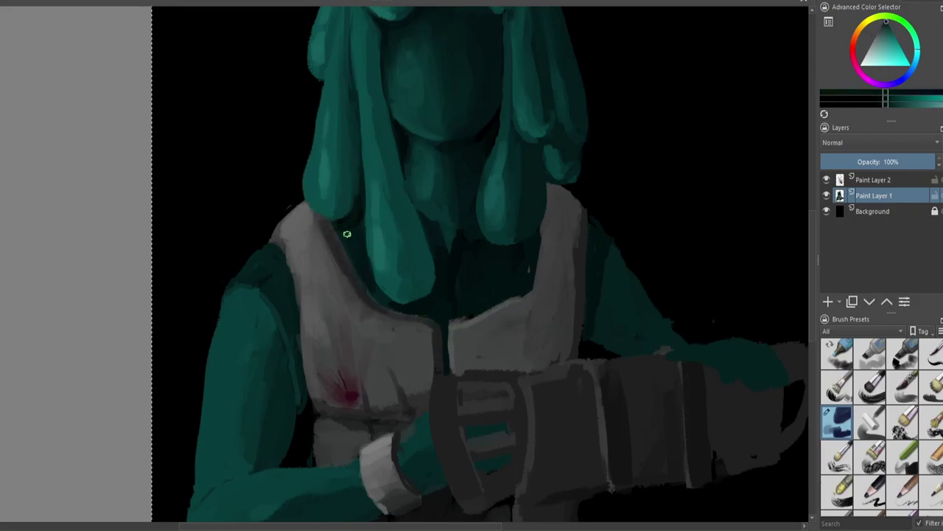
pyautogui.keyDown('ctrl'); pyautogui.click(359, 25); pyautogui.keyUp('ctrl')
# Fill out and smooth the lower edge of the far upper arm with sampled teal tones
pyautogui.scroll(-3, 432, 200)
pyautogui.scroll(4, 440, 377)
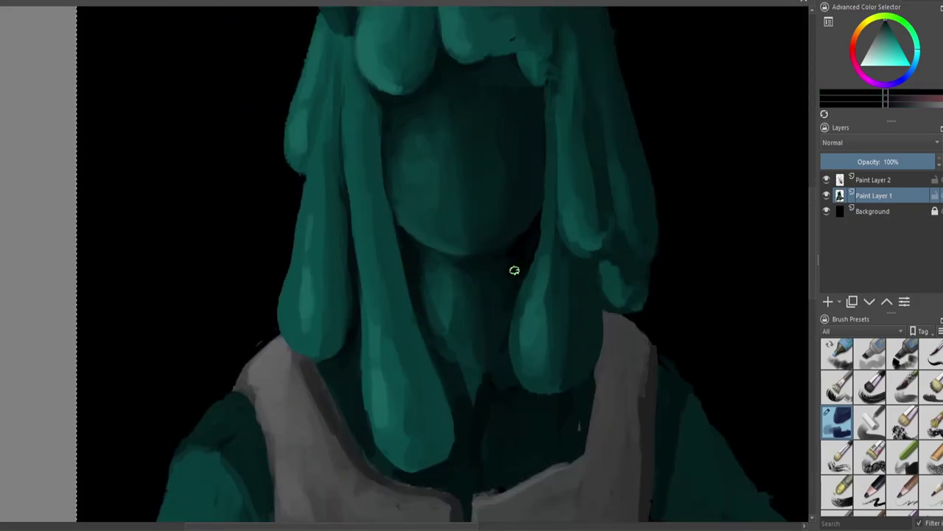
pyautogui.scroll(-3, 406, 371)
pyautogui.keyDown('ctrl'); pyautogui.click(520, 305); pyautogui.keyUp('ctrl')
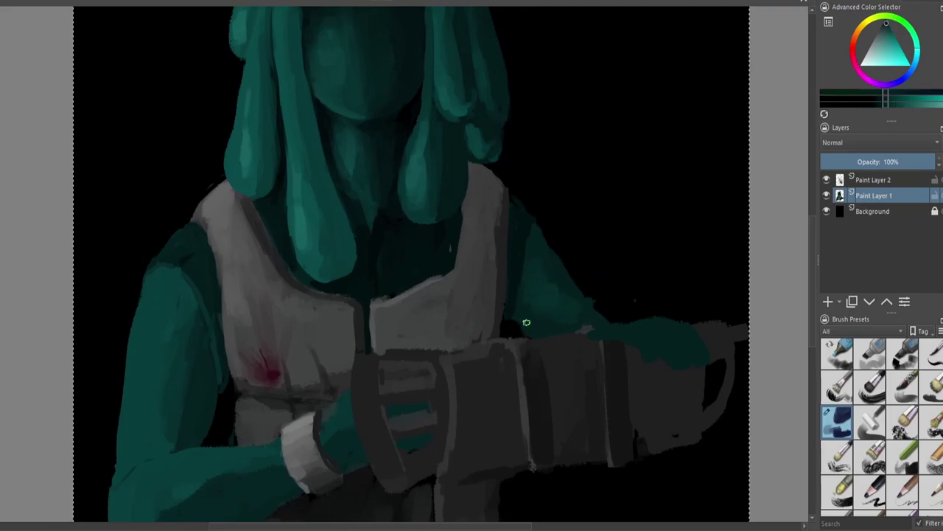
# Repaint the vest's far side with a dark outer strap and a smooth, lighter curved neckline
pyautogui.moveTo(501, 225)
pyautogui.mouseDown()
pyautogui.moveTo(500, 211)
pyautogui.moveTo(472, 213)
pyautogui.moveTo(473, 262)
pyautogui.mouseUp()
pyautogui.keyDown('ctrl'); pyautogui.click(280, 255); pyautogui.keyUp('ctrl')
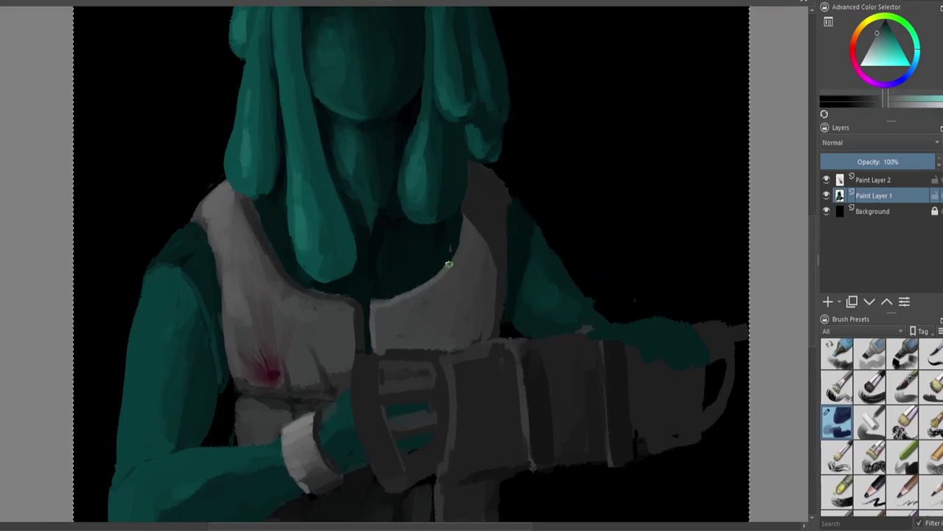
pyautogui.scroll(1, 459, 202)
pyautogui.keyDown('ctrl'); pyautogui.click(466, 236); pyautogui.keyUp('ctrl')
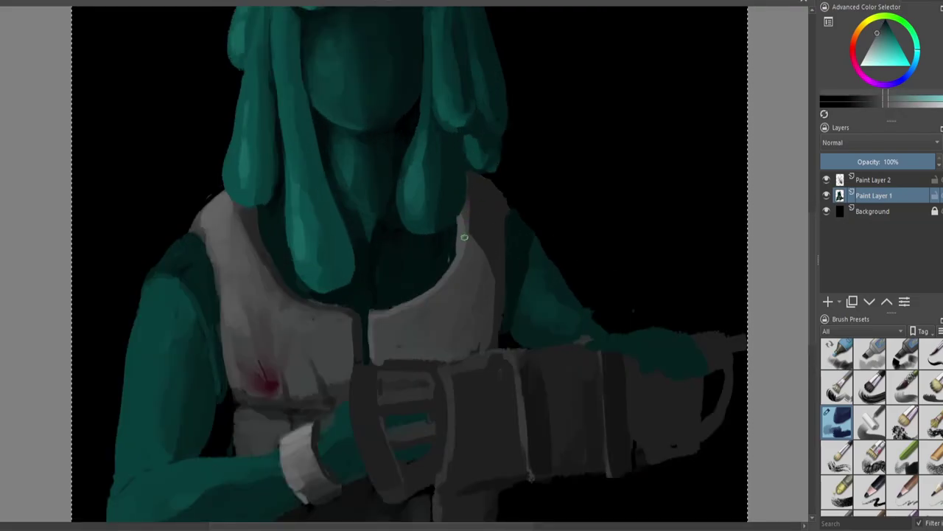
# Touch up the far-side lock tips and clean up the far part of the fringe with sampled teals
pyautogui.keyDown('ctrl'); pyautogui.click(459, 197); pyautogui.keyUp('ctrl')
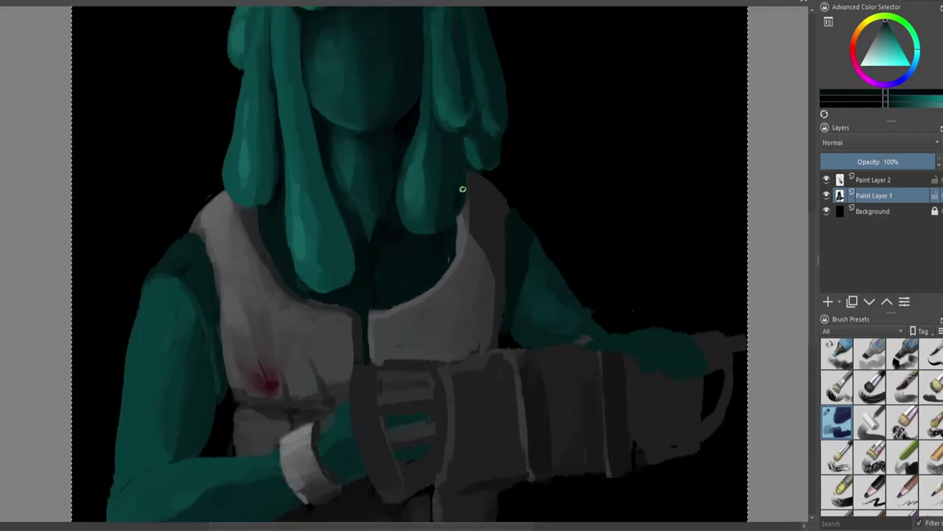
pyautogui.moveTo(491, 157); pyautogui.dragTo(526, 219)
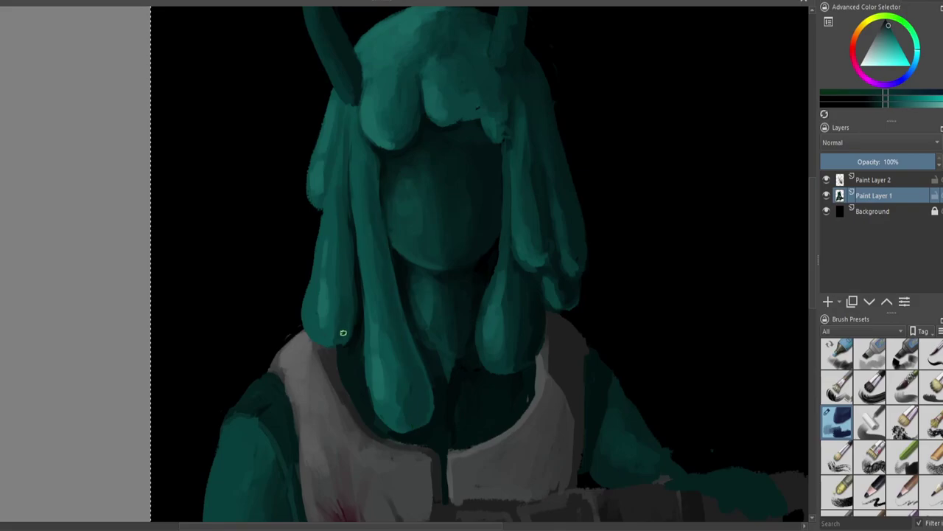
pyautogui.keyDown('ctrl'); pyautogui.click(409, 104); pyautogui.keyUp('ctrl')
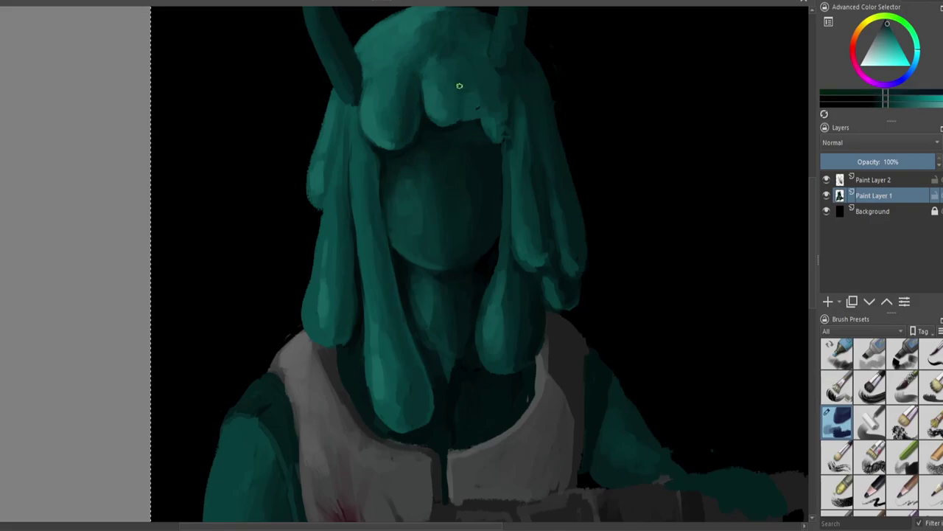
pyautogui.keyDown('ctrl'); pyautogui.click(484, 106); pyautogui.keyUp('ctrl')
pyautogui.keyDown('ctrl'); pyautogui.click(482, 87); pyautogui.keyUp('ctrl')
# Paint two black upright oval eyes on the face, redoing strokes until their size and spacing match
pyautogui.moveTo(455, 204); pyautogui.dragTo(480, 210)
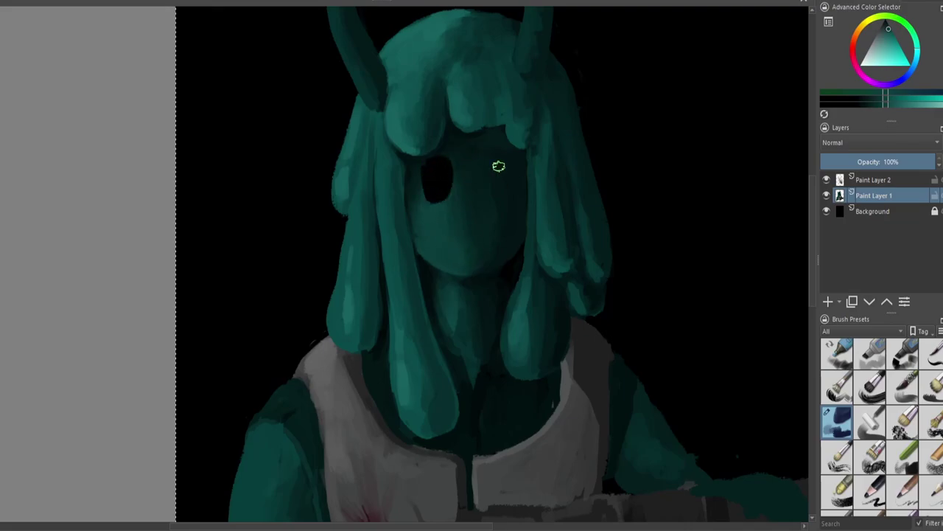
pyautogui.moveTo(431, 184); pyautogui.dragTo(436, 185)
pyautogui.moveTo(487, 171)
pyautogui.mouseDown()
pyautogui.moveTo(497, 200)
pyautogui.moveTo(492, 193)
pyautogui.mouseUp()
pyautogui.hotkey('ctrl', 'z')
pyautogui.scroll(1, 476, 148)
pyautogui.hotkey('ctrl', 'z')
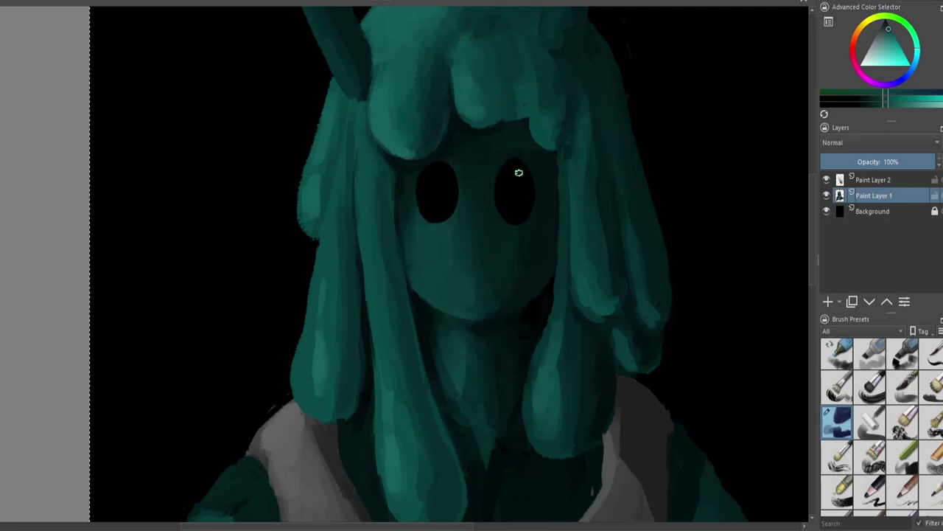
# Add soft teal reflections to the upper part of both black eyes
pyautogui.moveTo(435, 172); pyautogui.dragTo(433, 198)
pyautogui.moveTo(507, 172)
pyautogui.mouseDown()
pyautogui.moveTo(508, 192)
pyautogui.moveTo(507, 170)
pyautogui.moveTo(471, 168)
pyautogui.mouseUp()
pyautogui.moveTo(426, 267); pyautogui.dragTo(441, 264)
pyautogui.hotkey('ctrl', 'z')
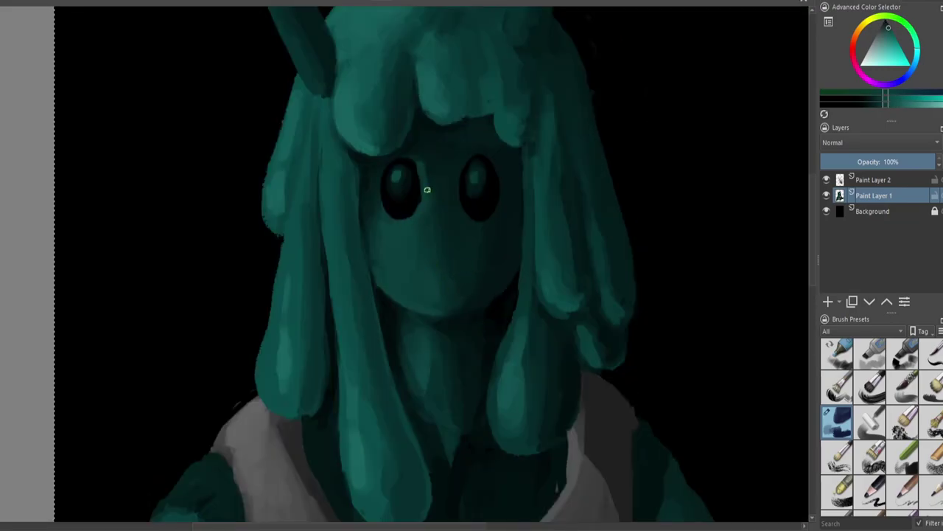
# Model the eye sockets with sampled teals, refining the rims of both eyes and lightening the nose bridge between them
pyautogui.keyDown('ctrl'); pyautogui.click(491, 216); pyautogui.keyUp('ctrl')
pyautogui.moveTo(491, 216); pyautogui.dragTo(500, 174)
pyautogui.keyDown('ctrl'); pyautogui.click(411, 154); pyautogui.keyUp('ctrl')
pyautogui.moveTo(389, 176); pyautogui.dragTo(389, 218)
pyautogui.moveTo(459, 168); pyautogui.dragTo(462, 198)
pyautogui.keyDown('ctrl'); pyautogui.click(429, 192); pyautogui.keyUp('ctrl')
pyautogui.moveTo(425, 156); pyautogui.dragTo(424, 182)
# Blend the cheeks and the skin beneath and beside the eyes with sampled mid and dark teals
pyautogui.keyDown('ctrl'); pyautogui.click(399, 149); pyautogui.keyUp('ctrl')
pyautogui.keyDown('ctrl'); pyautogui.click(425, 213); pyautogui.keyUp('ctrl')
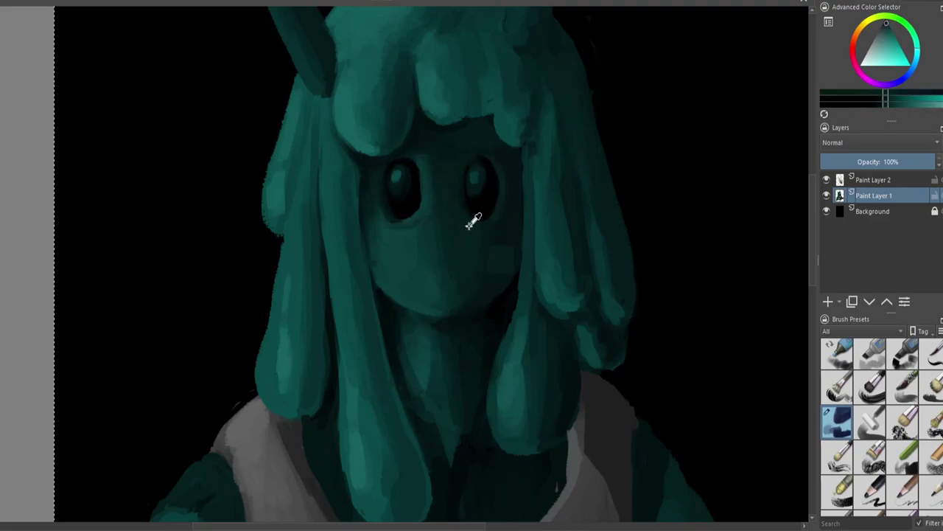
pyautogui.keyDown('ctrl'); pyautogui.click(435, 269); pyautogui.keyUp('ctrl')
pyautogui.keyDown('ctrl'); pyautogui.click(480, 213); pyautogui.keyUp('ctrl')
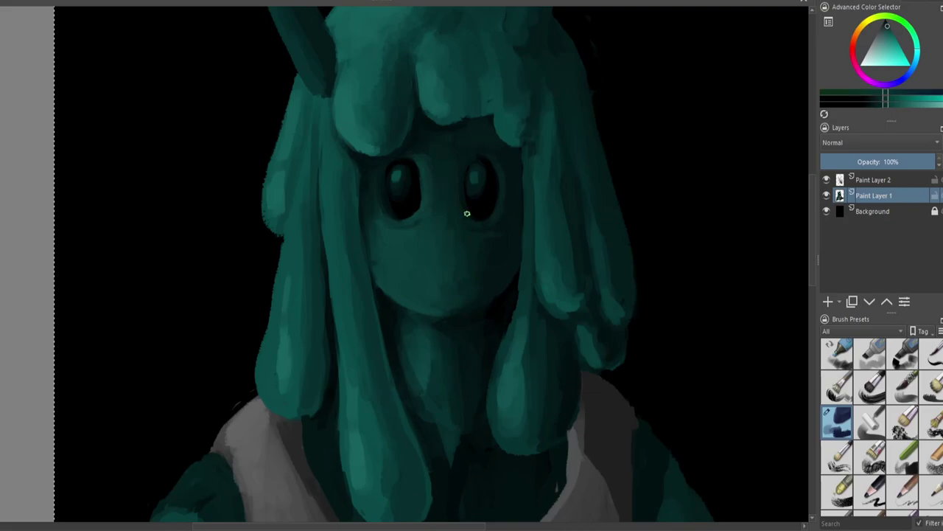
pyautogui.keyDown('ctrl'); pyautogui.click(430, 147); pyautogui.keyUp('ctrl')
pyautogui.moveTo(515, 169); pyautogui.dragTo(495, 183)
# Refine the chin's lower edge with sampled teals against the neck shadow
pyautogui.keyDown('ctrl'); pyautogui.click(418, 326); pyautogui.keyUp('ctrl')
pyautogui.moveTo(407, 302); pyautogui.dragTo(443, 296)
pyautogui.keyDown('ctrl'); pyautogui.click(443, 296); pyautogui.keyUp('ctrl')
# Reshape the upper lid of the near eye with dark teals sampled around it
pyautogui.keyDown('ctrl'); pyautogui.click(395, 170); pyautogui.keyUp('ctrl')
pyautogui.keyDown('ctrl'); pyautogui.click(383, 169); pyautogui.keyUp('ctrl')
pyautogui.keyDown('ctrl'); pyautogui.click(398, 179); pyautogui.keyUp('ctrl')
pyautogui.keyDown('ctrl'); pyautogui.click(387, 171); pyautogui.keyUp('ctrl')
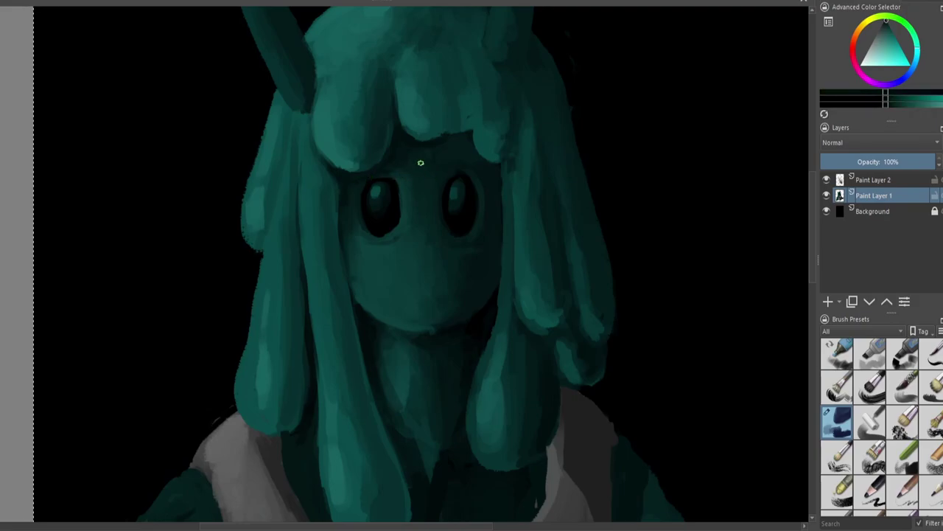
pyautogui.keyDown('ctrl'); pyautogui.click(388, 173); pyautogui.keyUp('ctrl')
pyautogui.scroll(-4, 388, 172)
pyautogui.scroll(4, 429, 172)
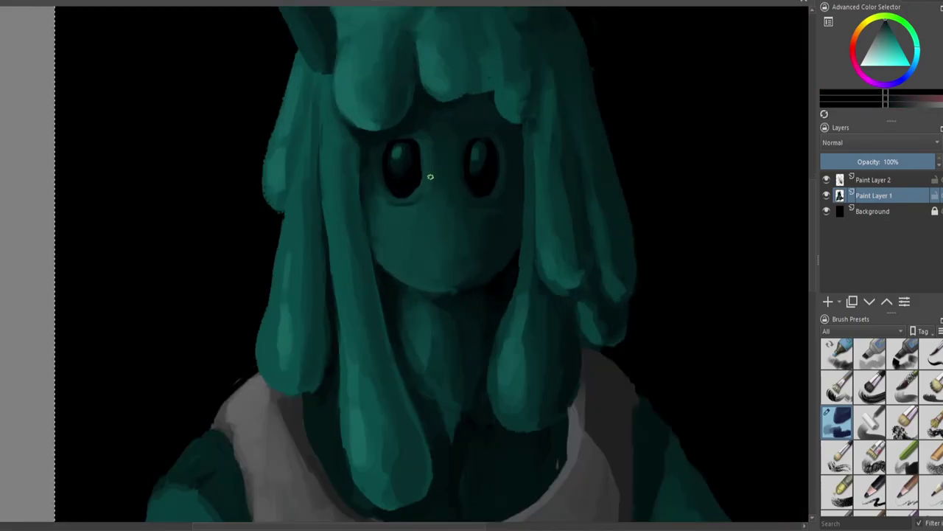
# Paint a short dark mouth line above the chin and add shadow creases under the eyes
pyautogui.keyDown('ctrl'); pyautogui.click(460, 209); pyautogui.keyUp('ctrl')
pyautogui.keyDown('ctrl'); pyautogui.click(482, 223); pyautogui.keyUp('ctrl')
pyautogui.keyDown('ctrl'); pyautogui.click(419, 287); pyautogui.keyUp('ctrl')
pyautogui.moveTo(439, 255); pyautogui.dragTo(457, 255)
pyautogui.hotkey('ctrl', 'z')
pyautogui.scroll(-3, 451, 259)
pyautogui.scroll(4, 404, 156)
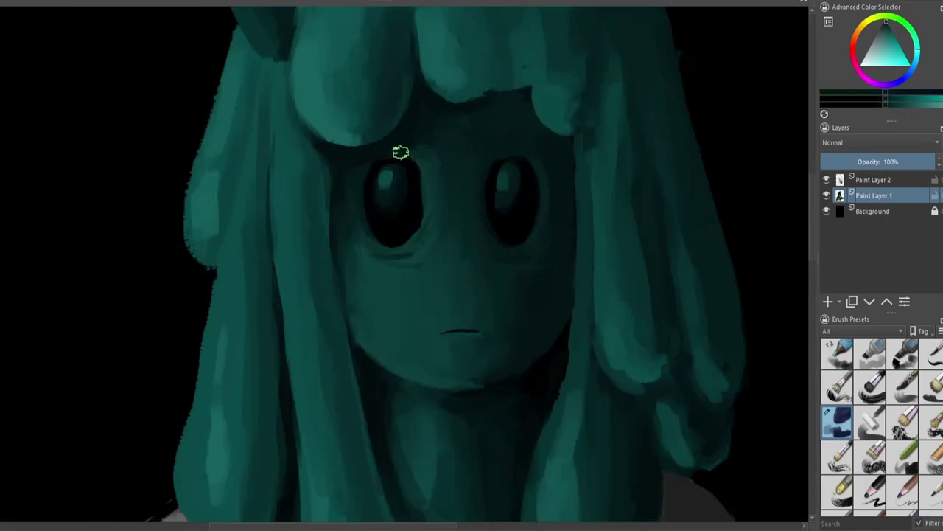
# Flatten the near eye's upper lid with dark teal and brighten the reflections in both eyes
pyautogui.click(505, 179)
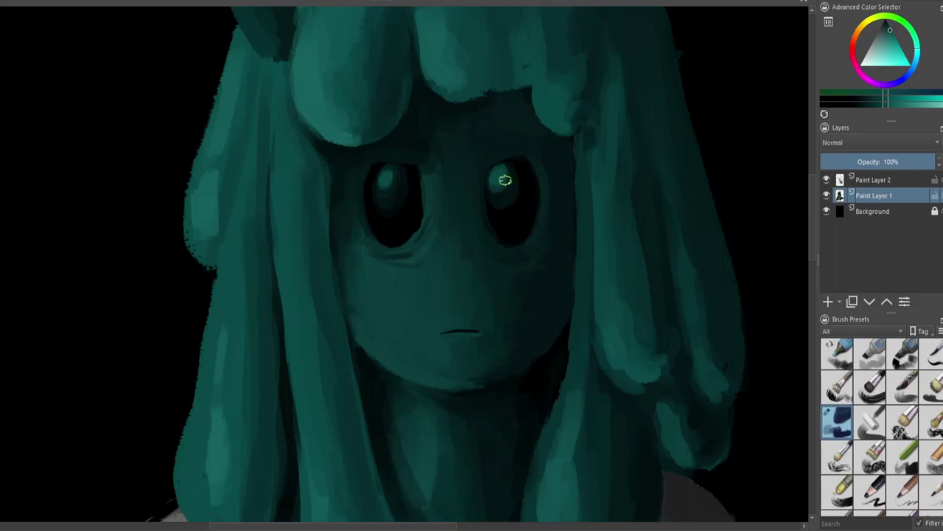
pyautogui.scroll(-3, 506, 193)
pyautogui.scroll(2, 513, 106)
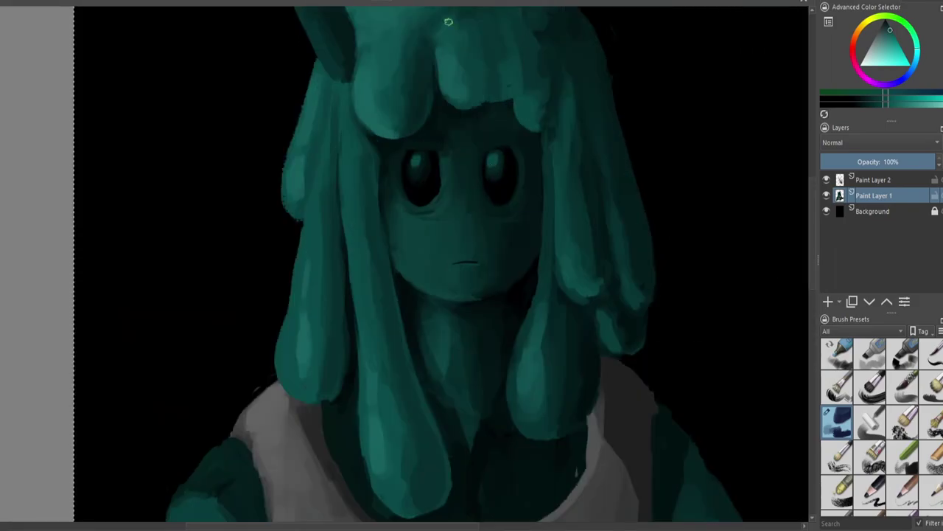
# Repaint the reflections in both eyes as rounded teal spots that fade softly into the black
pyautogui.click(418, 162)
pyautogui.keyDown('ctrl'); pyautogui.click(494, 162); pyautogui.keyUp('ctrl')
pyautogui.click(416, 159)
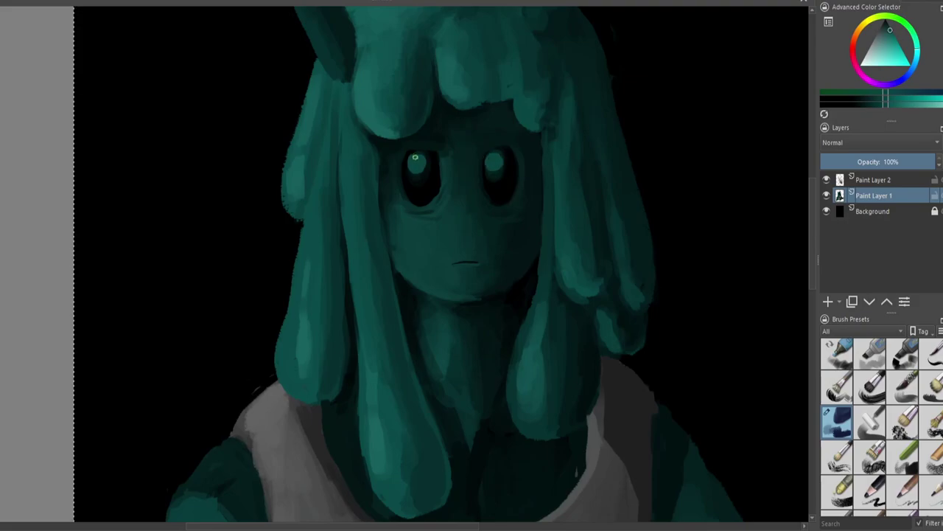
pyautogui.keyDown('ctrl'); pyautogui.click(496, 157); pyautogui.keyUp('ctrl')
pyautogui.scroll(2, 502, 156)
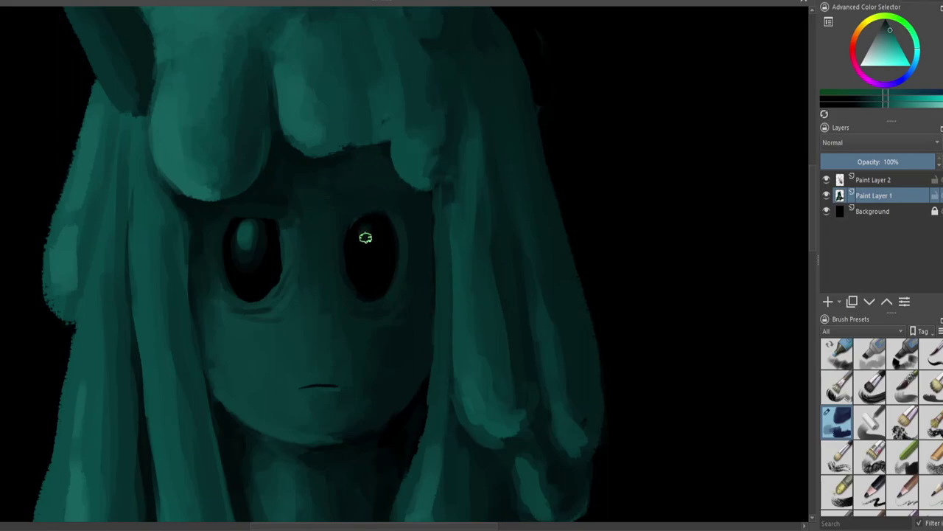
pyautogui.press('2')
pyautogui.scroll(2, 364, 238)
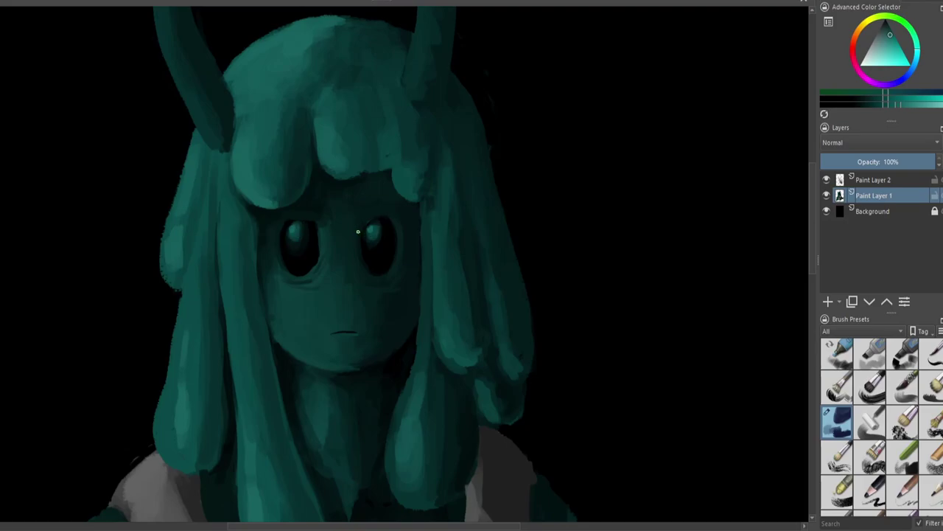
# Slim the long near-side lock and add dark red streaks above the vest's bloodstain on Paint Layer 2
pyautogui.scroll(-1, 375, 223)
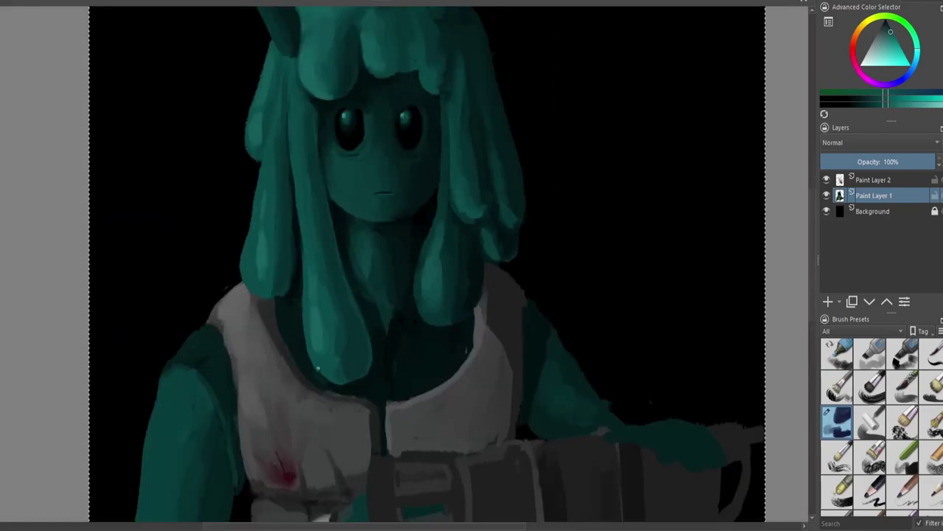
pyautogui.moveTo(295, 244); pyautogui.dragTo(299, 148)
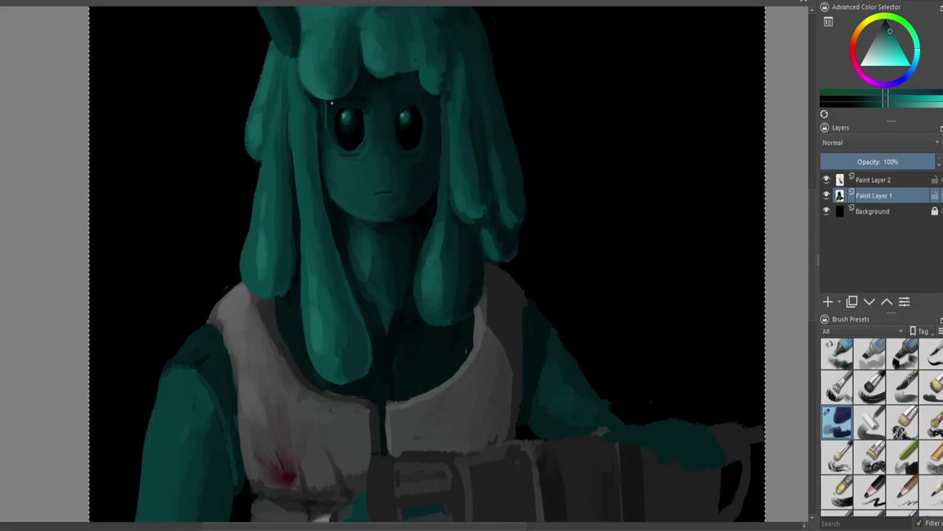
pyautogui.scroll(3, 324, 105)
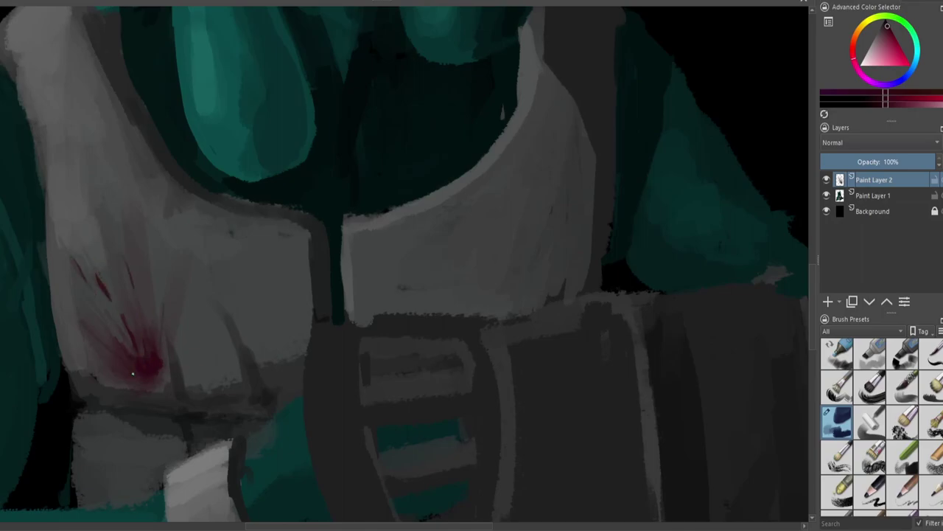
pyautogui.scroll(-5, 138, 379)
# Try a teal splatter with drips on the far half of the vest, then a round teal spot in its place
pyautogui.keyDown('ctrl'); pyautogui.click(473, 222); pyautogui.keyUp('ctrl')
pyautogui.scroll(5, 307, 268)
pyautogui.click(306, 269)
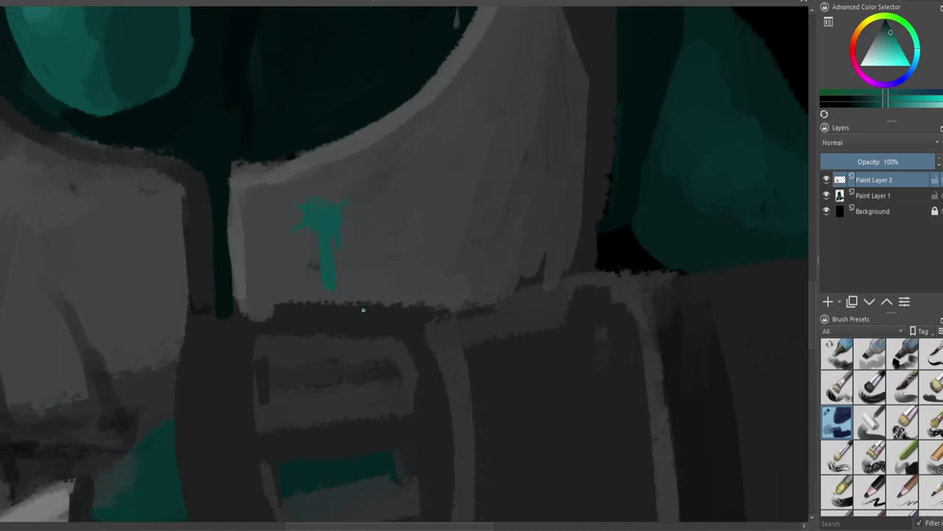
pyautogui.keyDown('ctrl'); pyautogui.click(337, 256); pyautogui.keyUp('ctrl')
pyautogui.keyDown('ctrl'); pyautogui.click(322, 216); pyautogui.keyUp('ctrl')
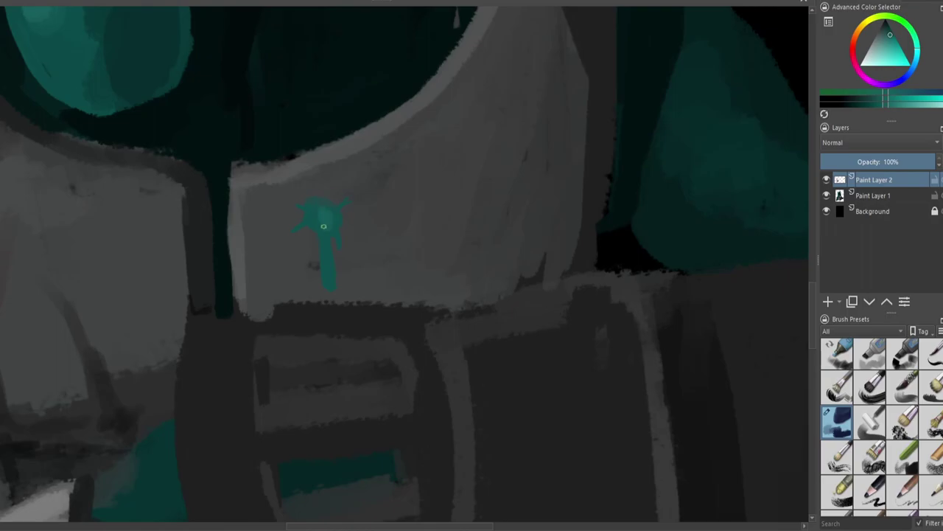
pyautogui.scroll(-5, 331, 204)
pyautogui.scroll(4, 353, 274)
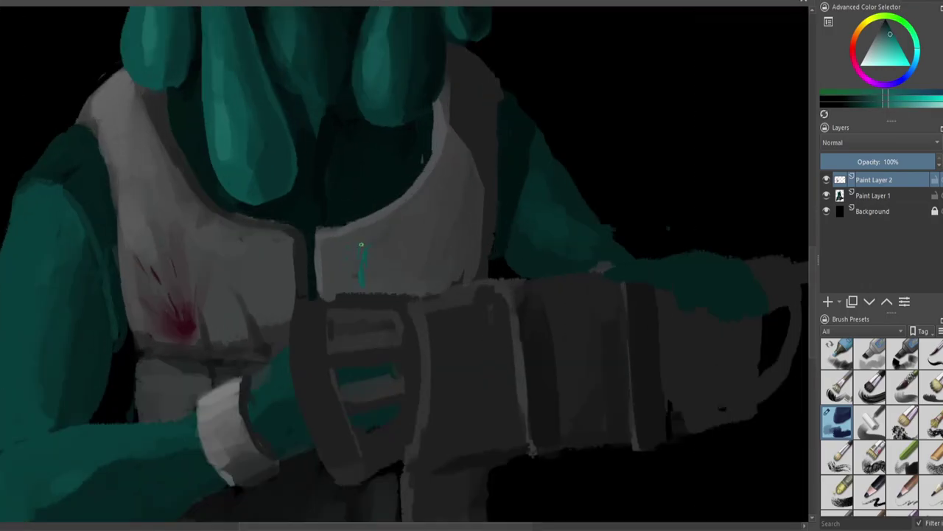
pyautogui.click(361, 247)
# Paint a ragged black hole with a lighter grey rim on the far half of the vest
pyautogui.scroll(-3, 361, 241)
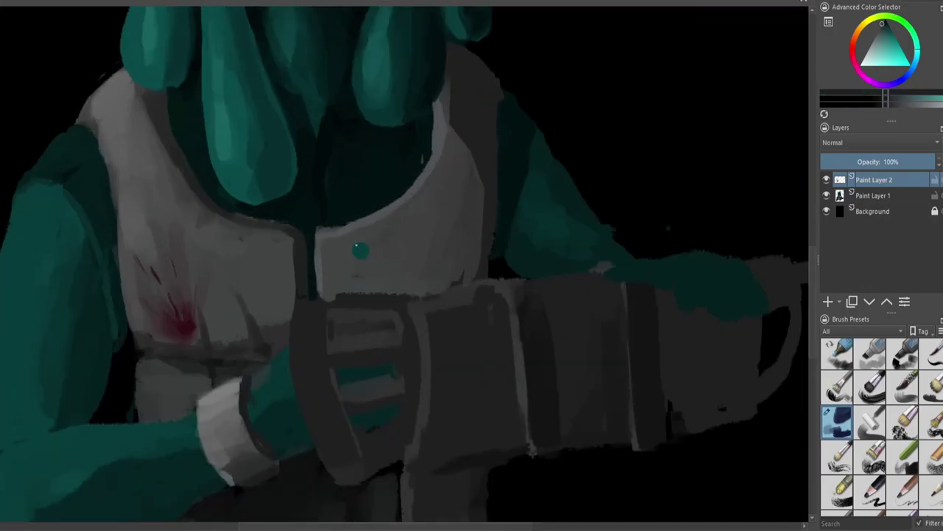
pyautogui.scroll(6, 391, 204)
pyautogui.moveTo(401, 241)
pyautogui.mouseDown()
pyautogui.moveTo(423, 194)
pyautogui.moveTo(407, 241)
pyautogui.moveTo(428, 208)
pyautogui.moveTo(414, 197)
pyautogui.moveTo(396, 217)
pyautogui.moveTo(394, 208)
pyautogui.moveTo(390, 235)
pyautogui.moveTo(401, 243)
pyautogui.moveTo(389, 222)
pyautogui.moveTo(393, 204)
pyautogui.moveTo(461, 163)
pyautogui.moveTo(381, 243)
pyautogui.moveTo(382, 216)
pyautogui.moveTo(432, 187)
pyautogui.mouseUp()
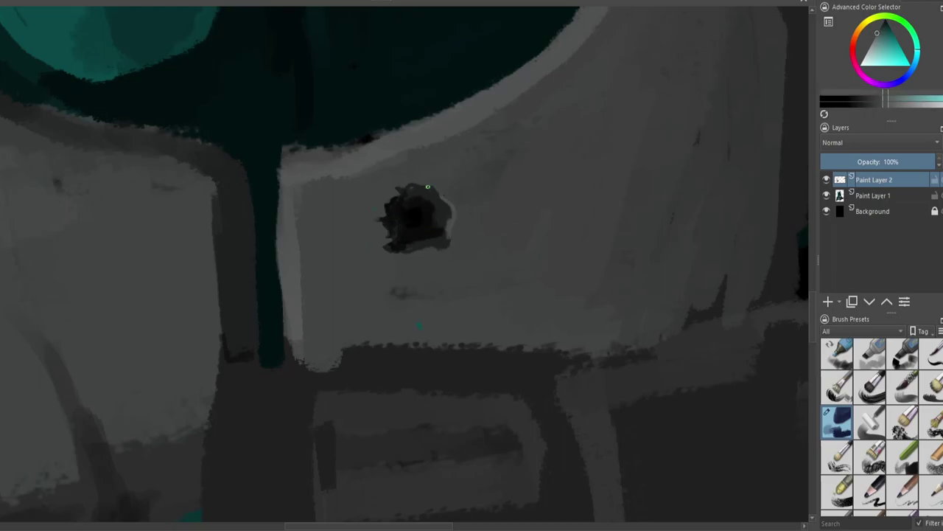
# Switch to Paint Layer 1 and refine the edge of the vest's near neckline down to the front opening
pyautogui.scroll(-2, 431, 187)
pyautogui.press('pagedown')
pyautogui.moveTo(206, 127)
pyautogui.mouseDown()
pyautogui.moveTo(158, 168)
pyautogui.moveTo(322, 202)
pyautogui.mouseUp()
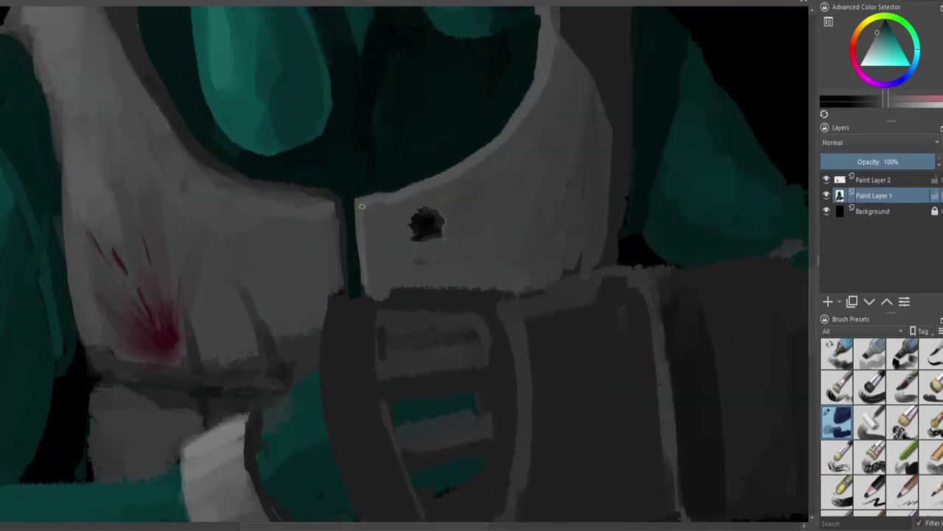
# Blend the teal shading on the long near-side lock and the far lock hanging over the chest
pyautogui.scroll(-4, 472, 147)
pyautogui.scroll(3, 342, 162)
pyautogui.keyDown('ctrl'); pyautogui.click(385, 63); pyautogui.keyUp('ctrl')
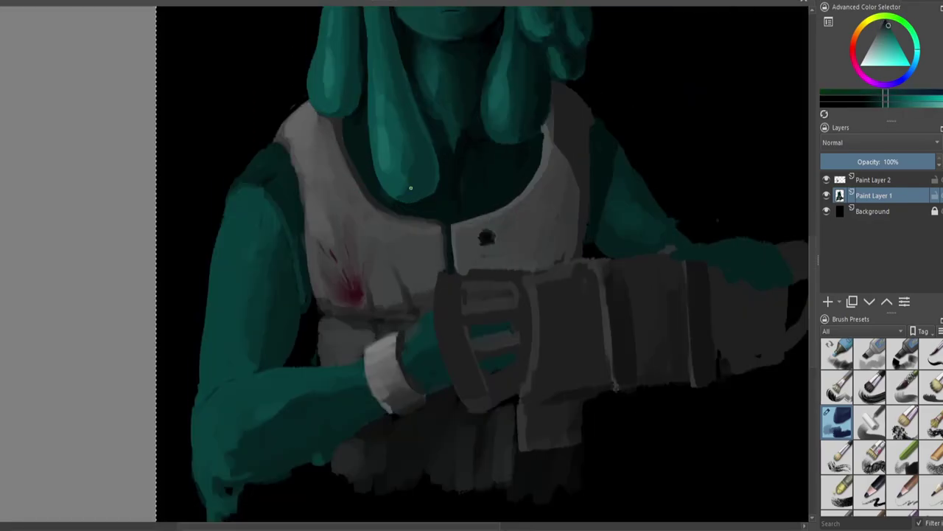
pyautogui.keyDown('ctrl'); pyautogui.click(410, 166); pyautogui.keyUp('ctrl')
pyautogui.keyDown('ctrl'); pyautogui.click(501, 132); pyautogui.keyUp('ctrl')
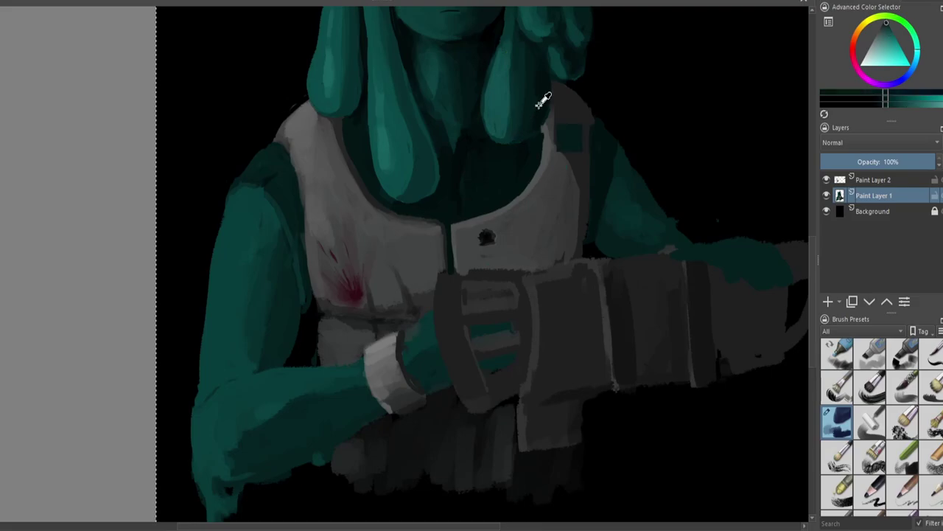
pyautogui.moveTo(459, 166); pyautogui.dragTo(472, 275)
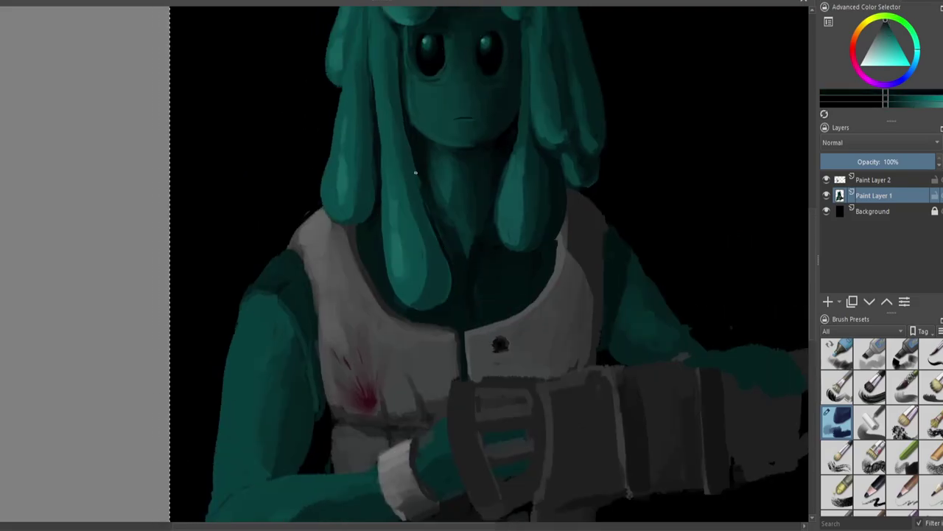
# Reshape the small outer lock on the near side and soften the highlights along the hanging locks
pyautogui.keyDown('ctrl'); pyautogui.click(352, 95); pyautogui.keyUp('ctrl')
pyautogui.moveTo(331, 129); pyautogui.dragTo(362, 162)
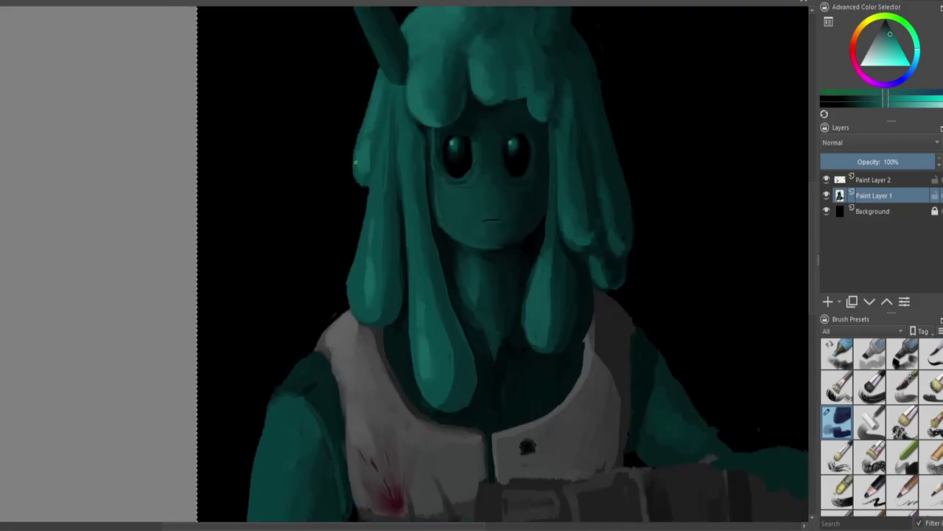
pyautogui.keyDown('ctrl'); pyautogui.click(386, 118); pyautogui.keyUp('ctrl')
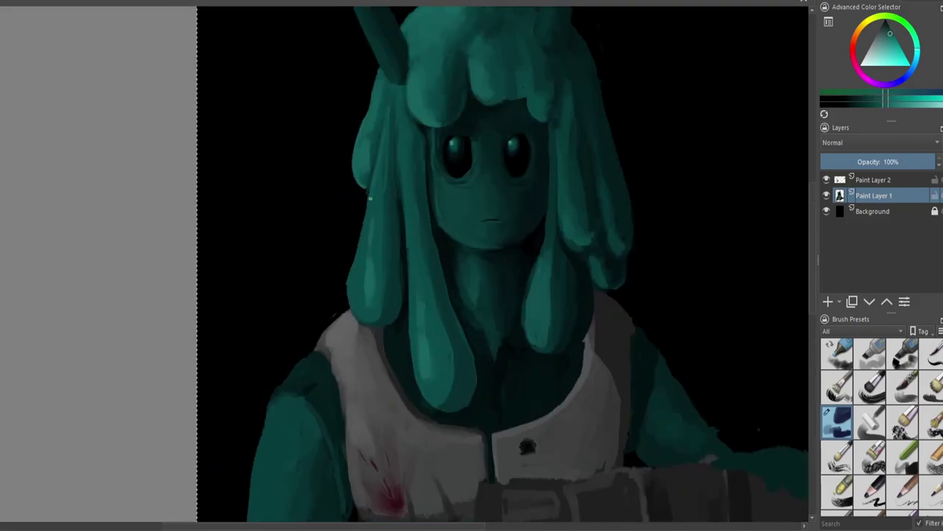
pyautogui.keyDown('ctrl'); pyautogui.click(546, 274); pyautogui.keyUp('ctrl')
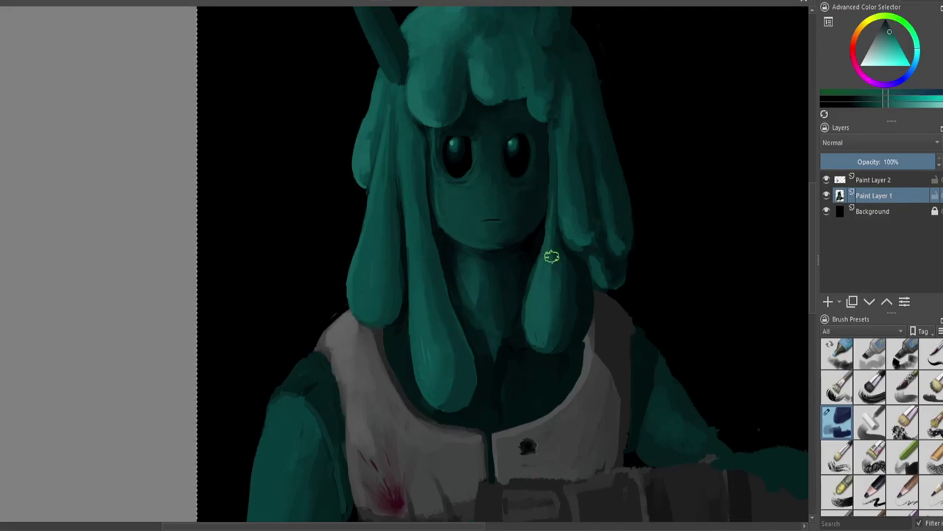
# Shade the neck and extend a thin, lighter teal drip from it down the centre of the dark chest
pyautogui.scroll(-3, 538, 126)
pyautogui.scroll(3, 452, 143)
pyautogui.keyDown('ctrl'); pyautogui.click(462, 165); pyautogui.keyUp('ctrl')
pyautogui.keyDown('ctrl'); pyautogui.click(480, 196); pyautogui.keyUp('ctrl')
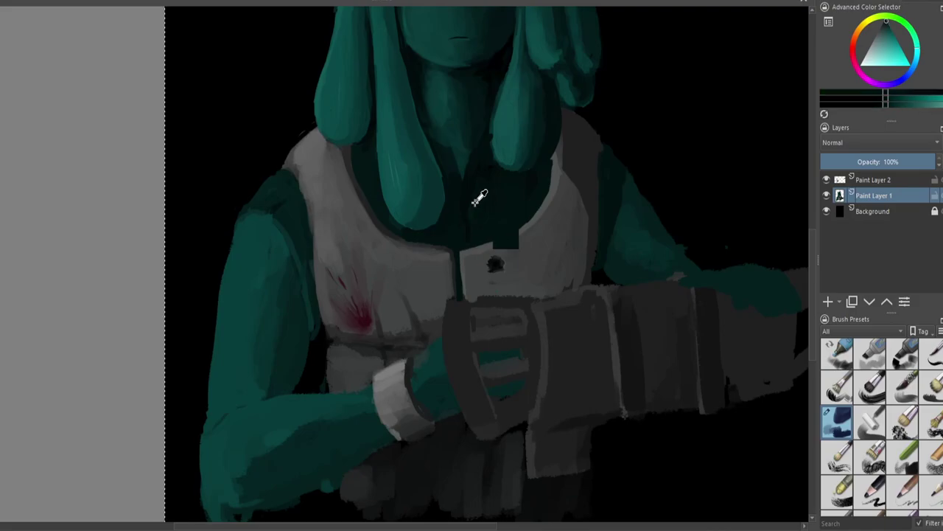
pyautogui.keyDown('ctrl'); pyautogui.click(466, 168); pyautogui.keyUp('ctrl')
pyautogui.keyDown('ctrl'); pyautogui.click(484, 228); pyautogui.keyUp('ctrl')
pyautogui.keyDown('ctrl'); pyautogui.click(484, 227); pyautogui.keyUp('ctrl')
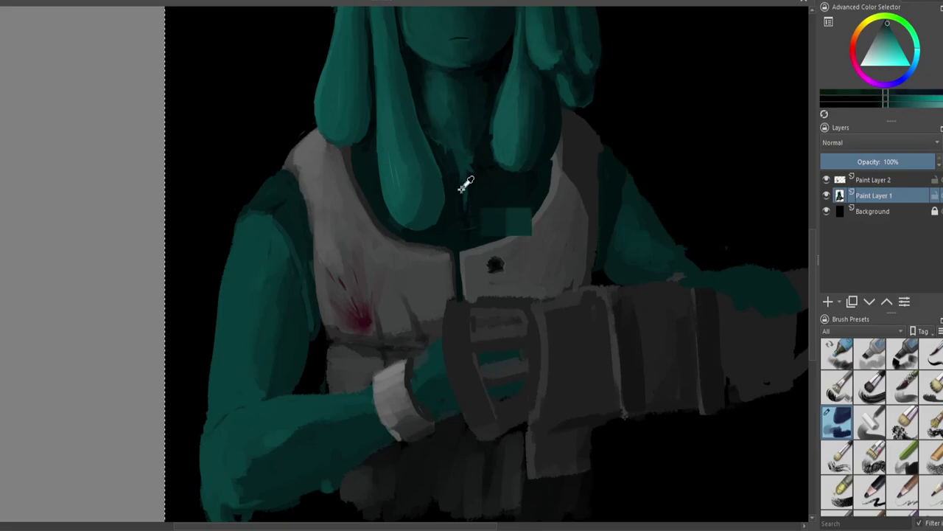
# Block in lighter grey over the weapon's rear cage frame and along the upper edge of its main block
pyautogui.moveTo(445, 331); pyautogui.dragTo(356, 228)
pyautogui.keyDown('ctrl'); pyautogui.click(356, 228); pyautogui.keyUp('ctrl')
pyautogui.keyDown('ctrl'); pyautogui.click(364, 200); pyautogui.keyUp('ctrl')
pyautogui.moveTo(365, 229)
pyautogui.mouseDown()
pyautogui.moveTo(370, 274)
pyautogui.moveTo(390, 314)
pyautogui.mouseUp()
pyautogui.moveTo(435, 196)
pyautogui.mouseDown()
pyautogui.moveTo(396, 210)
pyautogui.moveTo(439, 233)
pyautogui.mouseUp()
pyautogui.moveTo(380, 267); pyautogui.dragTo(440, 261)
pyautogui.moveTo(380, 199); pyautogui.dragTo(444, 199)
pyautogui.moveTo(466, 263)
pyautogui.mouseDown()
pyautogui.moveTo(459, 210)
pyautogui.moveTo(464, 238)
pyautogui.mouseUp()
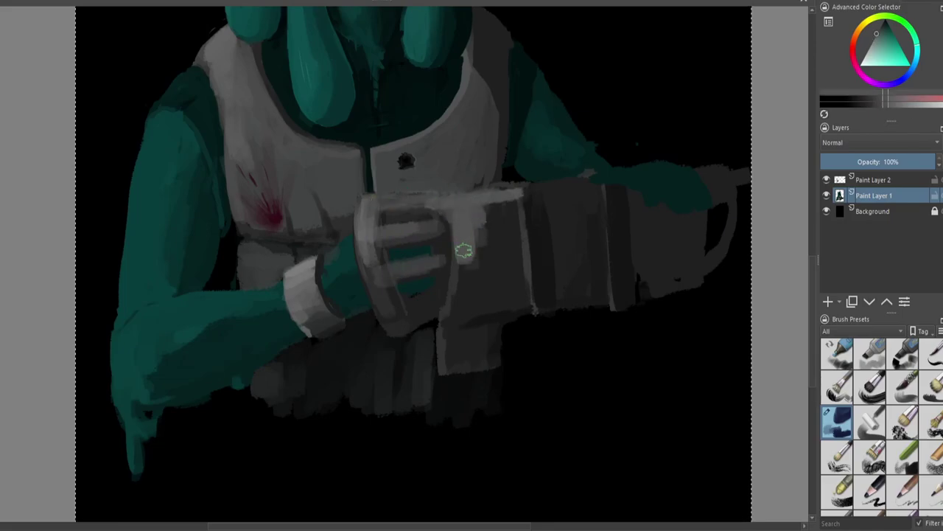
# Paint light grey planes on the weapon's main block and brighten the upper cage bar
pyautogui.moveTo(486, 206); pyautogui.dragTo(453, 299)
pyautogui.moveTo(460, 222)
pyautogui.mouseDown()
pyautogui.moveTo(462, 325)
pyautogui.moveTo(450, 310)
pyautogui.mouseUp()
pyautogui.keyDown('ctrl'); pyautogui.click(379, 238); pyautogui.keyUp('ctrl')
pyautogui.moveTo(369, 198); pyautogui.dragTo(479, 196)
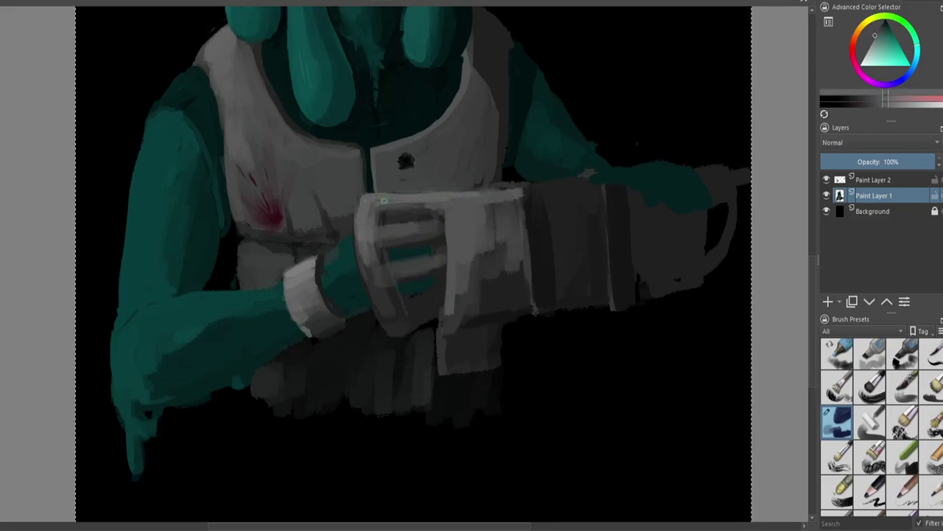
pyautogui.moveTo(376, 222); pyautogui.dragTo(424, 230)
pyautogui.keyDown('ctrl'); pyautogui.click(445, 299); pyautogui.keyUp('ctrl')
pyautogui.moveTo(447, 324); pyautogui.dragTo(452, 196)
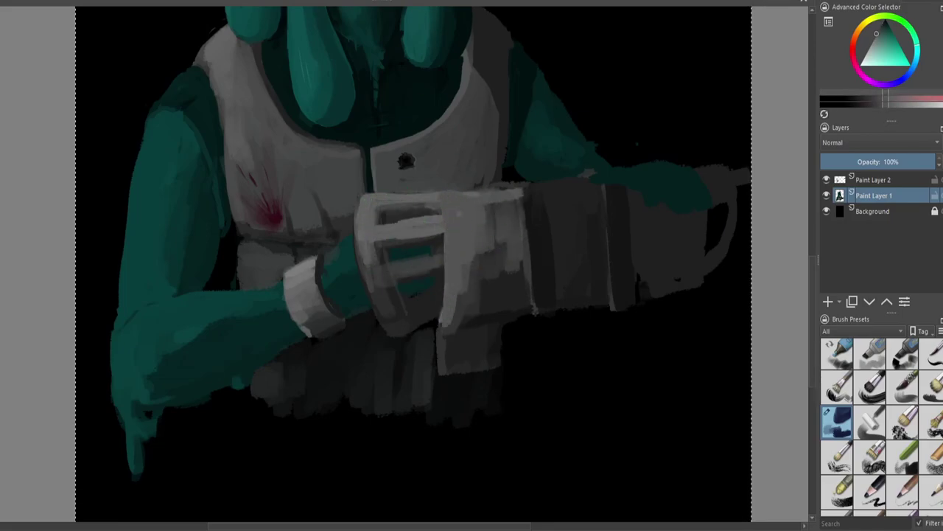
# Straighten the main block's rear edge, extend the light upper rim forward and repaint the band at its front edge
pyautogui.keyDown('ctrl'); pyautogui.click(454, 318); pyautogui.keyUp('ctrl')
pyautogui.moveTo(447, 325)
pyautogui.mouseDown()
pyautogui.moveTo(444, 206)
pyautogui.moveTo(448, 273)
pyautogui.mouseUp()
pyautogui.moveTo(398, 190); pyautogui.dragTo(544, 183)
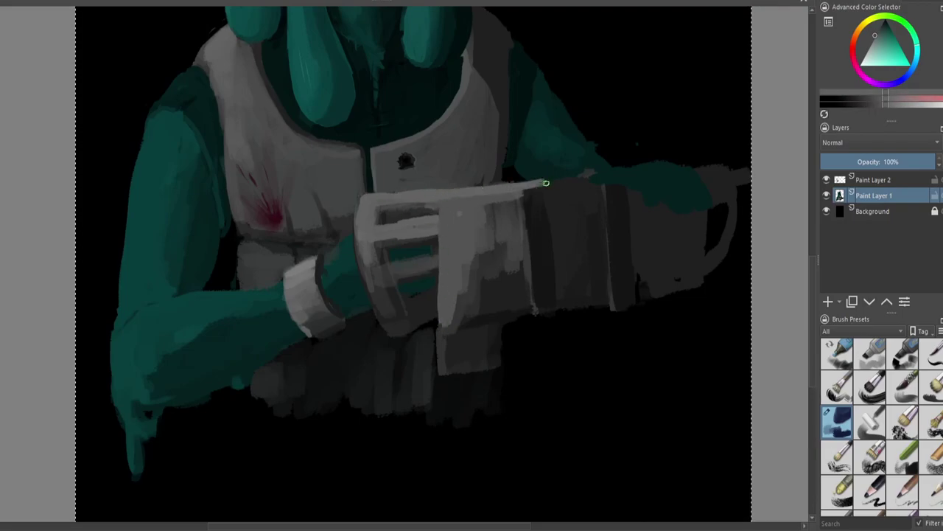
pyautogui.keyDown('ctrl'); pyautogui.click(550, 274); pyautogui.keyUp('ctrl')
pyautogui.moveTo(527, 314); pyautogui.dragTo(532, 189)
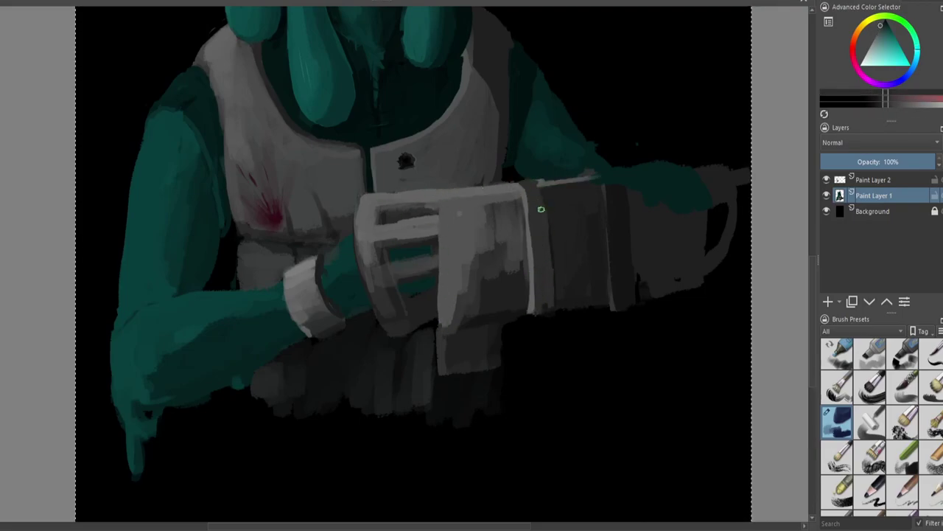
# Blend the grey patches across the weapon's main block and shade the small box beneath it
pyautogui.keyDown('ctrl'); pyautogui.click(547, 305); pyautogui.keyUp('ctrl')
pyautogui.moveTo(512, 275)
pyautogui.mouseDown()
pyautogui.moveTo(490, 254)
pyautogui.moveTo(469, 310)
pyautogui.mouseUp()
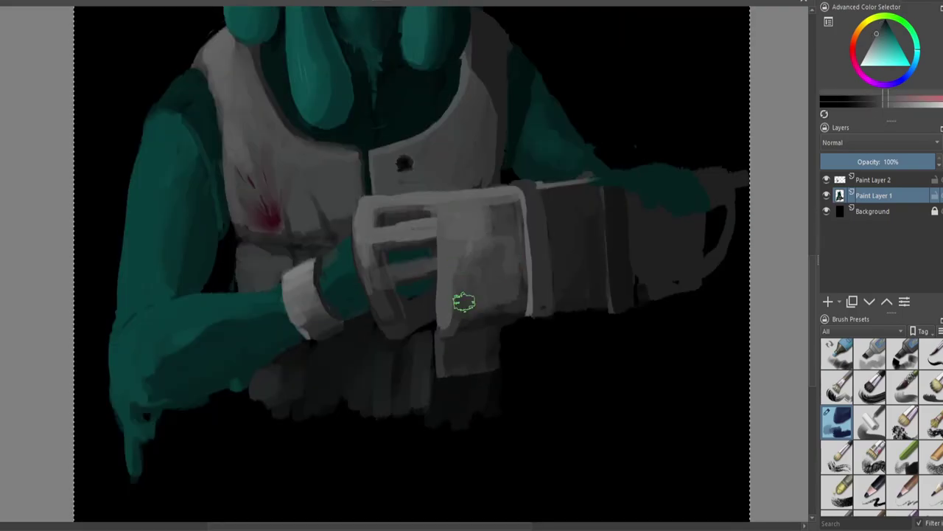
pyautogui.keyDown('ctrl'); pyautogui.click(510, 332); pyautogui.keyUp('ctrl')
pyautogui.moveTo(472, 369); pyautogui.dragTo(462, 337)
# Sharpen and brighten the weapon's cage bars, and tidy the outline of the far arm
pyautogui.keyDown('ctrl'); pyautogui.click(383, 306); pyautogui.keyUp('ctrl')
pyautogui.moveTo(377, 313); pyautogui.dragTo(411, 262)
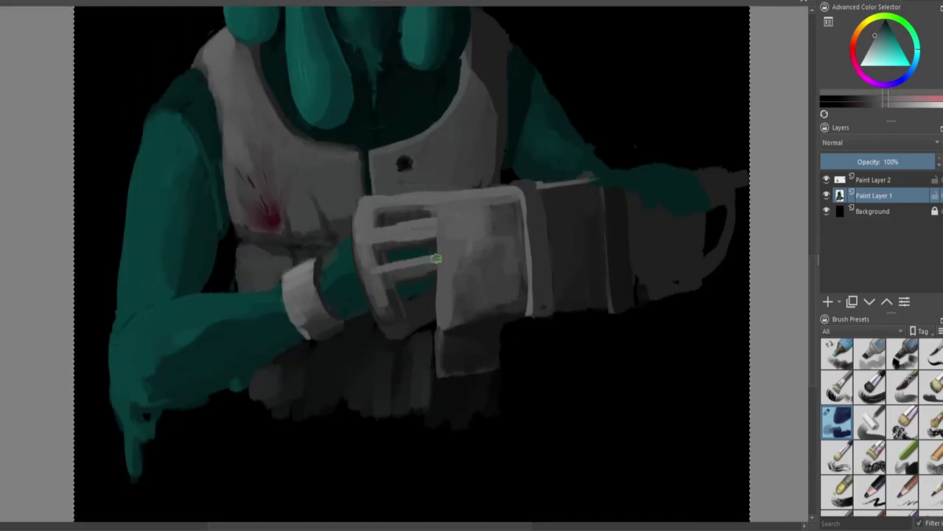
pyautogui.keyDown('ctrl'); pyautogui.click(400, 215); pyautogui.keyUp('ctrl')
pyautogui.moveTo(400, 214); pyautogui.dragTo(439, 199)
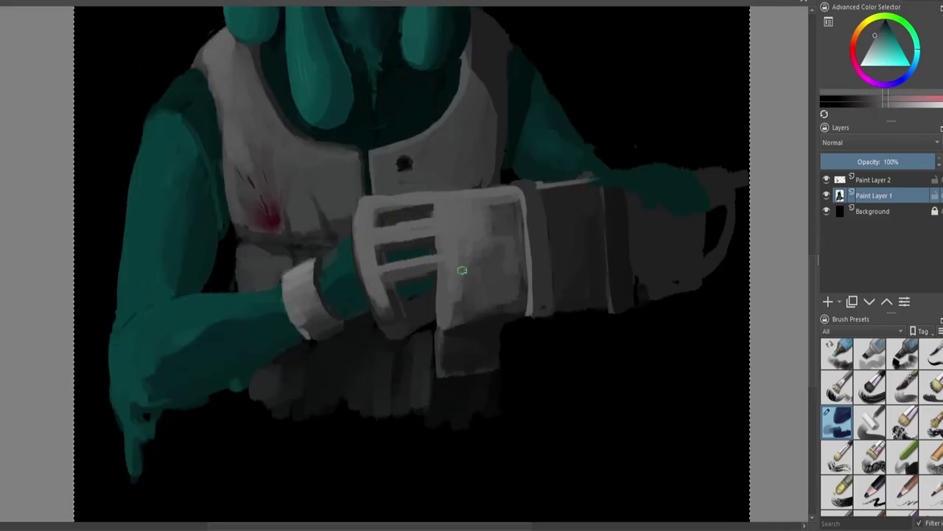
pyautogui.keyDown('ctrl'); pyautogui.click(639, 154); pyautogui.keyUp('ctrl')
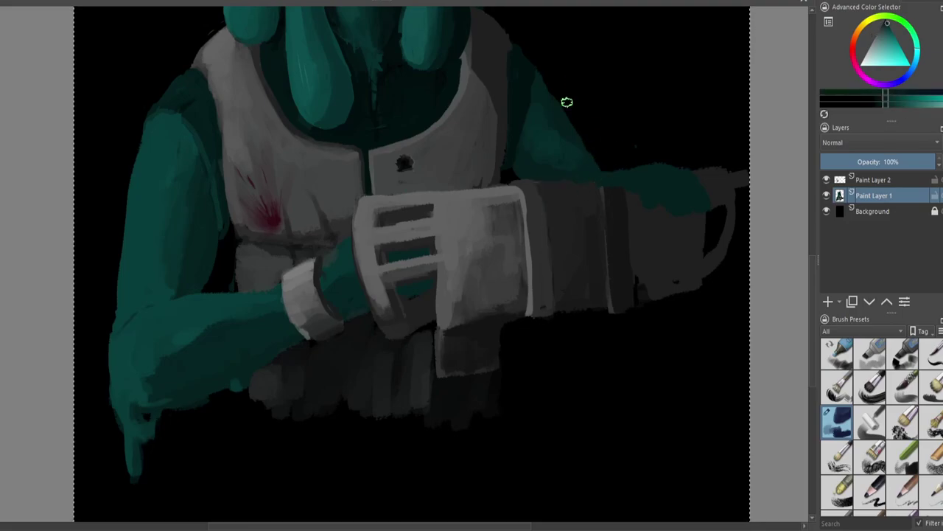
# Lighten the vest's waist below the bloodstain, shade folds on its far half and refine the shoulder edges
pyautogui.moveTo(236, 230); pyautogui.dragTo(269, 337)
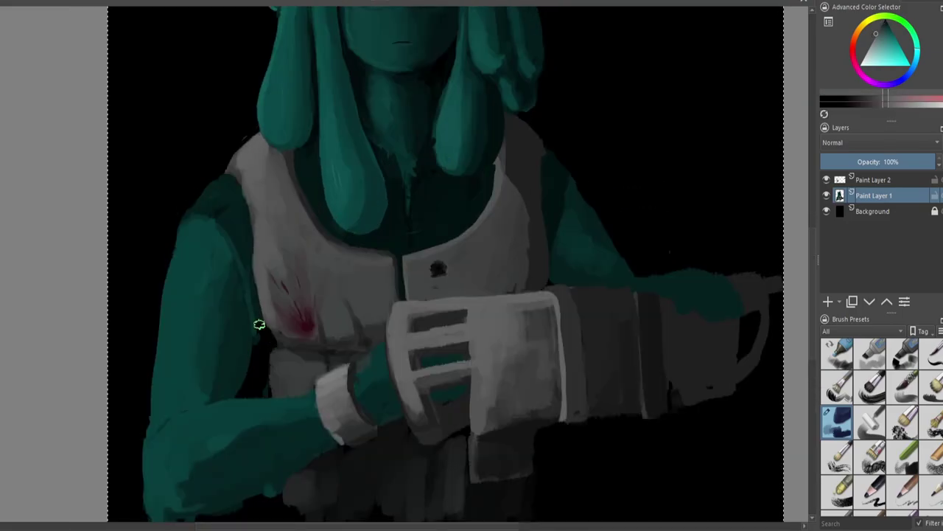
pyautogui.keyDown('ctrl'); pyautogui.click(287, 358); pyautogui.keyUp('ctrl')
pyautogui.keyDown('ctrl'); pyautogui.click(517, 236); pyautogui.keyUp('ctrl')
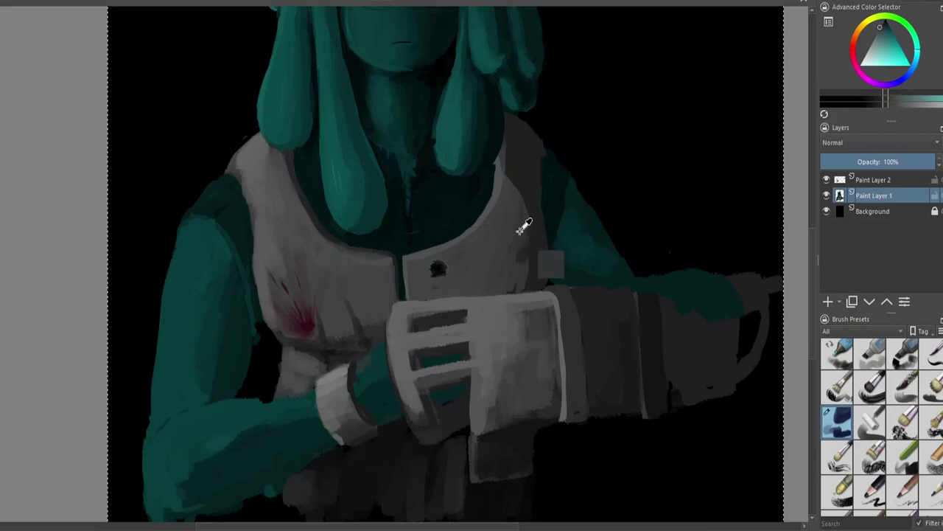
pyautogui.keyDown('ctrl'); pyautogui.click(284, 165); pyautogui.keyUp('ctrl')
pyautogui.keyDown('ctrl'); pyautogui.click(545, 160); pyautogui.keyUp('ctrl')
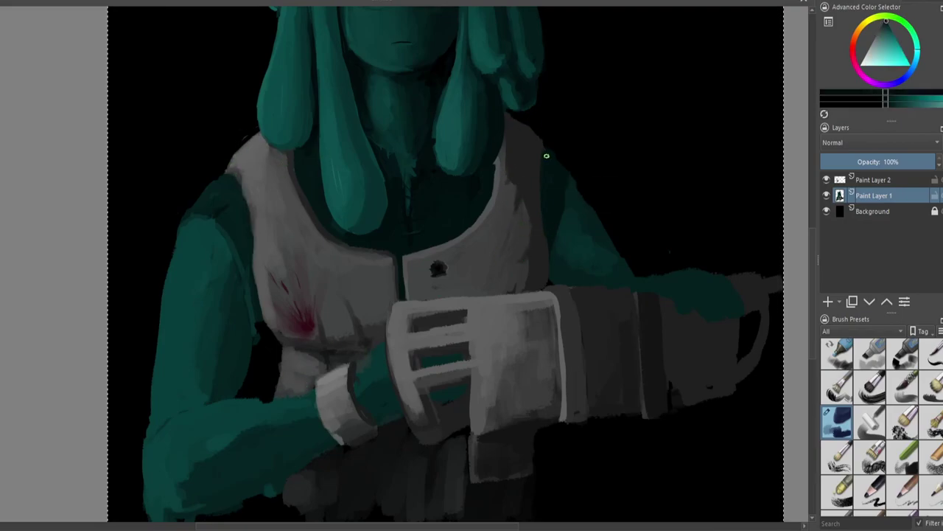
pyautogui.keyDown('ctrl'); pyautogui.click(533, 130); pyautogui.keyUp('ctrl')
# Smooth the shading and outlines of both arms and define the fingers of the far hand on the weapon
pyautogui.scroll(-3, 516, 177)
pyautogui.scroll(2, 492, 211)
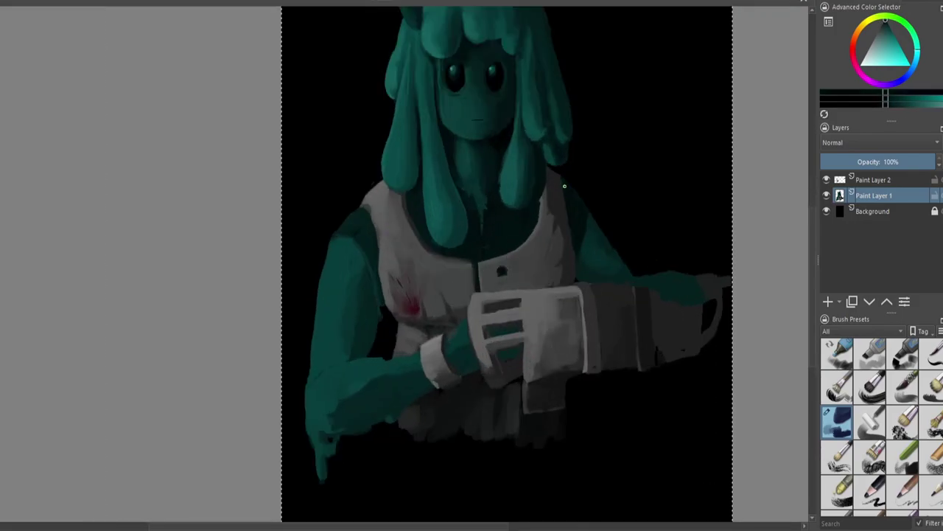
pyautogui.keyDown('ctrl'); pyautogui.click(404, 357); pyautogui.keyUp('ctrl')
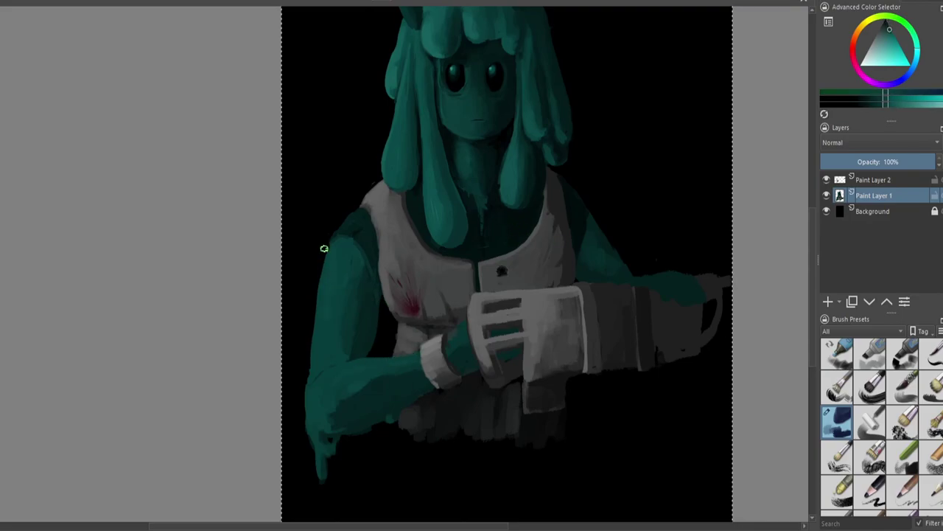
pyautogui.keyDown('ctrl'); pyautogui.click(611, 238); pyautogui.keyUp('ctrl')
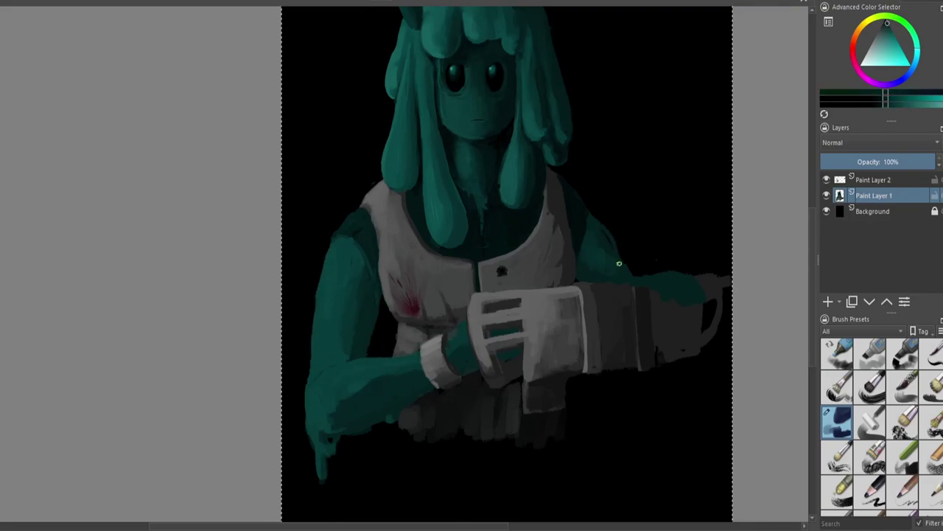
pyautogui.keyDown('ctrl'); pyautogui.click(589, 255); pyautogui.keyUp('ctrl')
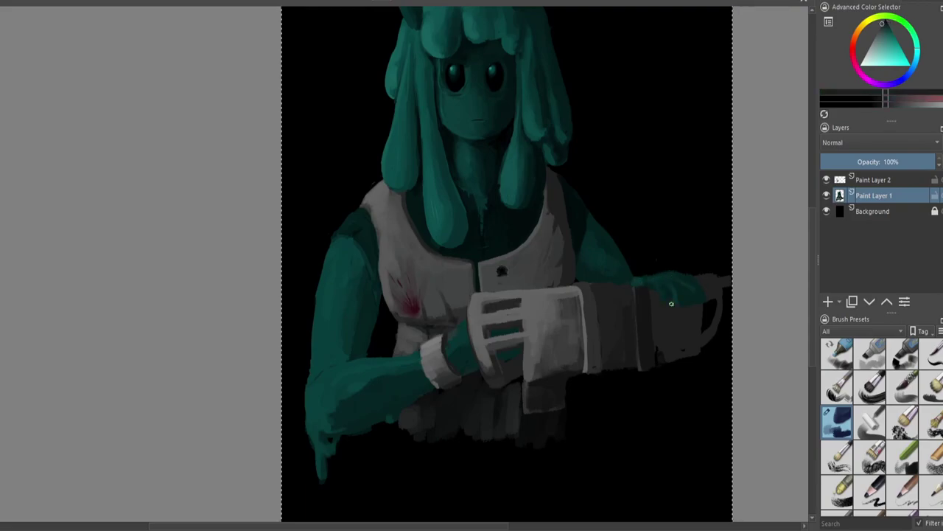
# Repaint the weapon's main block in smoother light grey with a pale rear rim, and clean up the dark chest area
pyautogui.keyDown('ctrl'); pyautogui.click(491, 337); pyautogui.keyUp('ctrl')
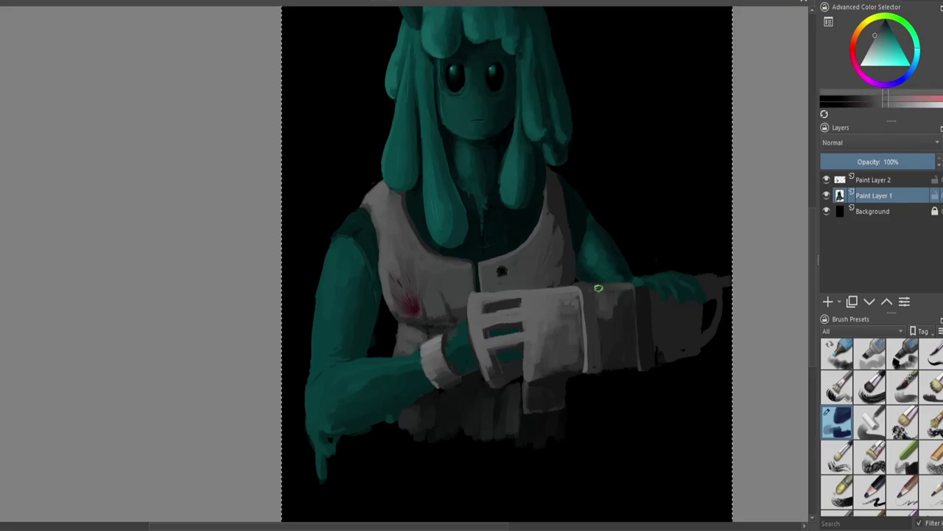
pyautogui.keyDown('ctrl'); pyautogui.click(560, 306); pyautogui.keyUp('ctrl')
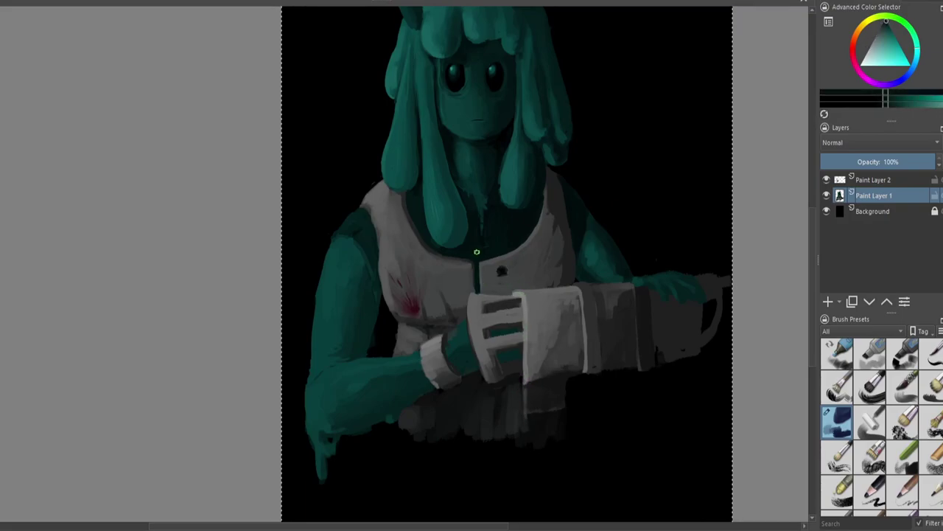
pyautogui.keyDown('ctrl'); pyautogui.click(429, 229); pyautogui.keyUp('ctrl')
# Redefine the cage's lower bar and rim, and fill the lowest opening with teal
pyautogui.keyDown('ctrl'); pyautogui.click(564, 375); pyautogui.keyUp('ctrl')
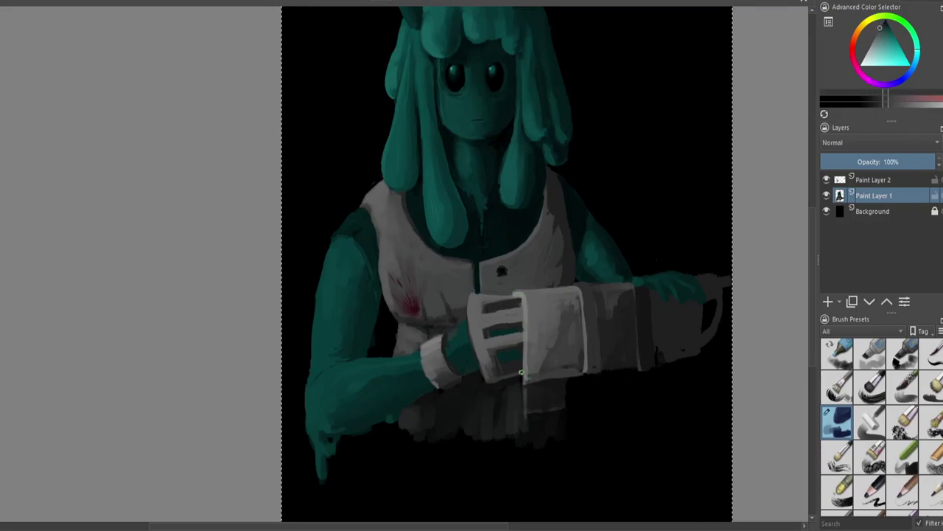
pyautogui.keyDown('ctrl'); pyautogui.click(493, 375); pyautogui.keyUp('ctrl')
pyautogui.keyDown('ctrl'); pyautogui.click(509, 361); pyautogui.keyUp('ctrl')
pyautogui.keyDown('ctrl'); pyautogui.click(521, 375); pyautogui.keyUp('ctrl')
pyautogui.moveTo(509, 343); pyautogui.dragTo(490, 356)
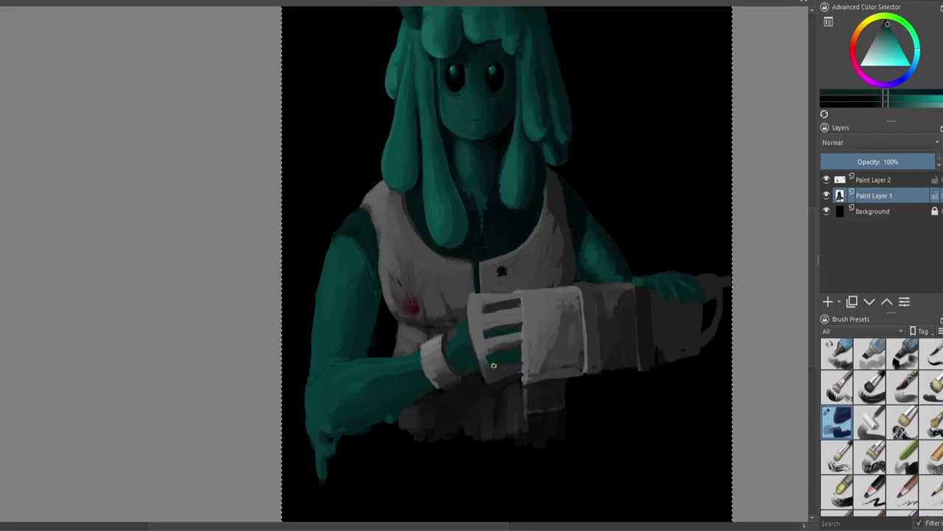
# Trim the weapon's front section, brighten the main block and cut dark vertical slots into the front
pyautogui.moveTo(656, 273)
pyautogui.mouseDown()
pyautogui.moveTo(615, 217)
pyautogui.moveTo(609, 366)
pyautogui.moveTo(621, 382)
pyautogui.mouseUp()
pyautogui.keyDown('ctrl'); pyautogui.click(617, 353); pyautogui.keyUp('ctrl')
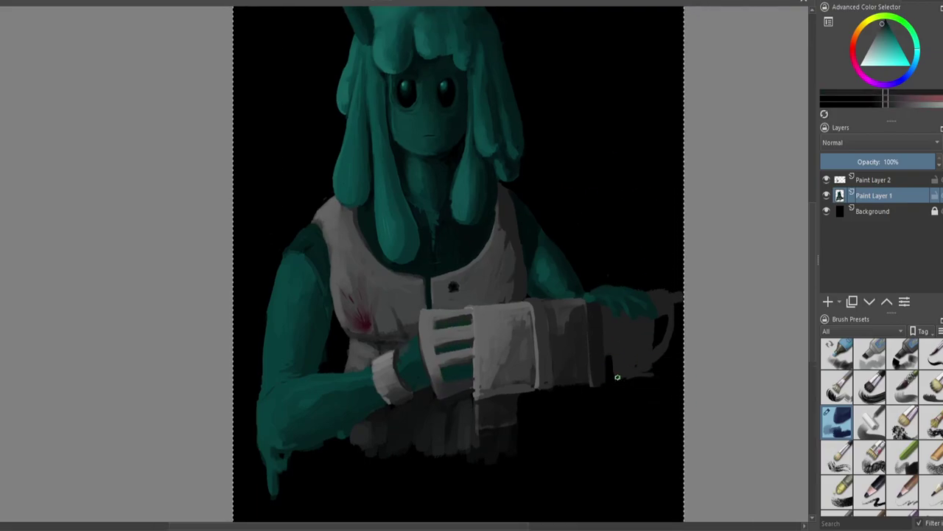
pyautogui.keyDown('ctrl'); pyautogui.click(486, 306); pyautogui.keyUp('ctrl')
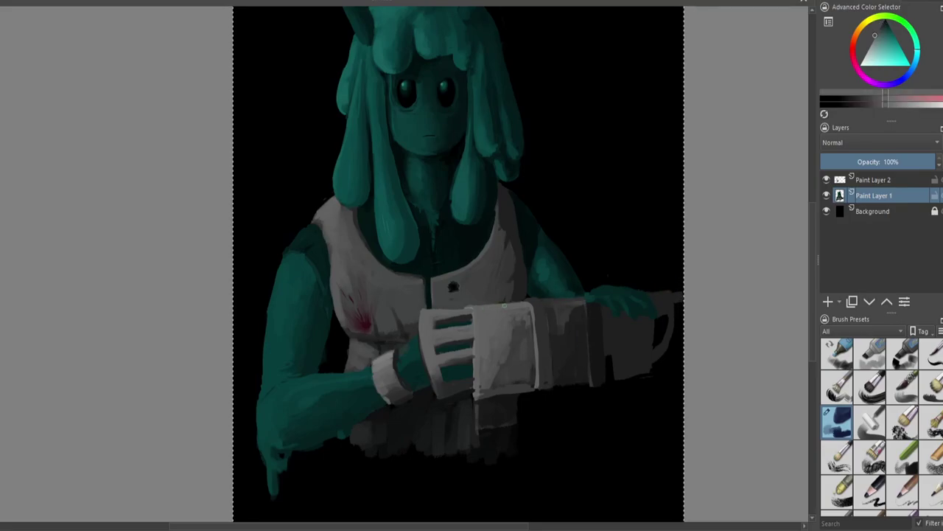
pyautogui.keyDown('ctrl'); pyautogui.click(630, 358); pyautogui.keyUp('ctrl')
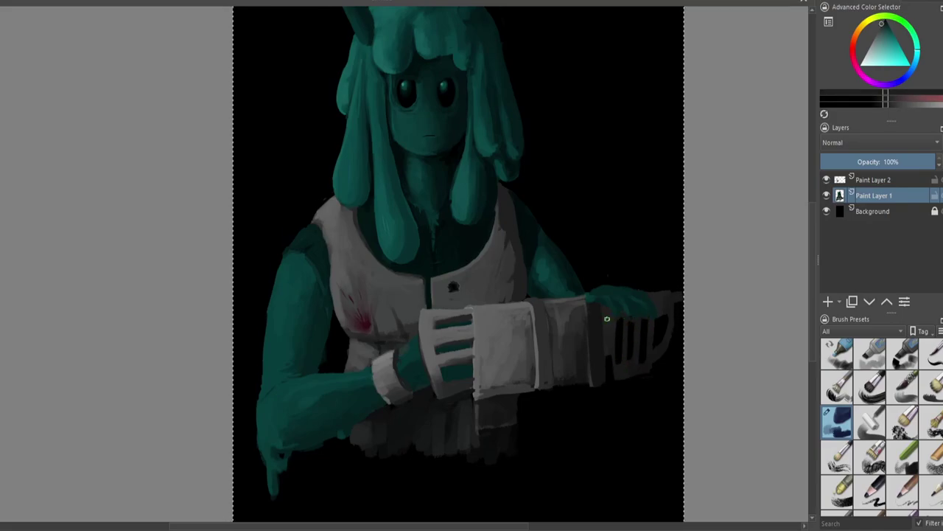
# Round the main block's front corners and refine the light rim and grey band where it meets the middle section
pyautogui.keyDown('ctrl'); pyautogui.click(530, 385); pyautogui.keyUp('ctrl')
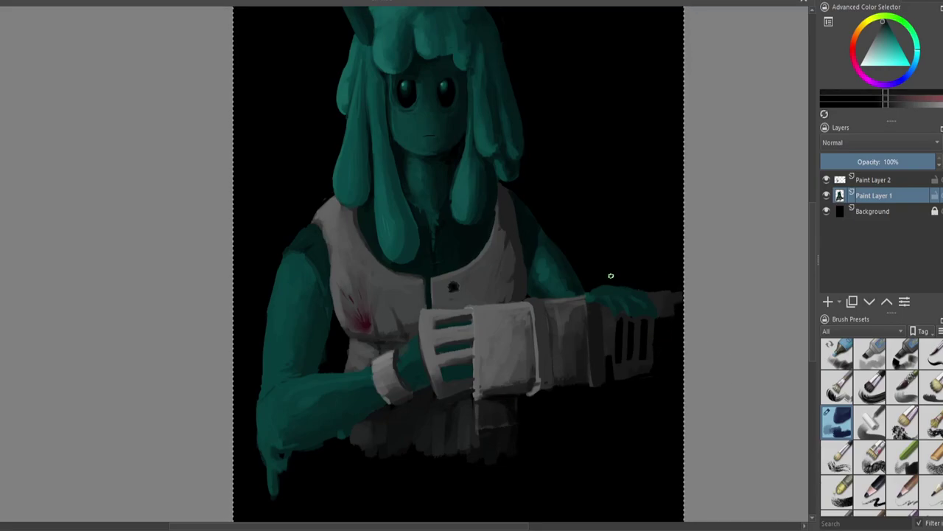
pyautogui.keyDown('ctrl'); pyautogui.click(473, 384); pyautogui.keyUp('ctrl')
pyautogui.keyDown('ctrl'); pyautogui.click(527, 300); pyautogui.keyUp('ctrl')
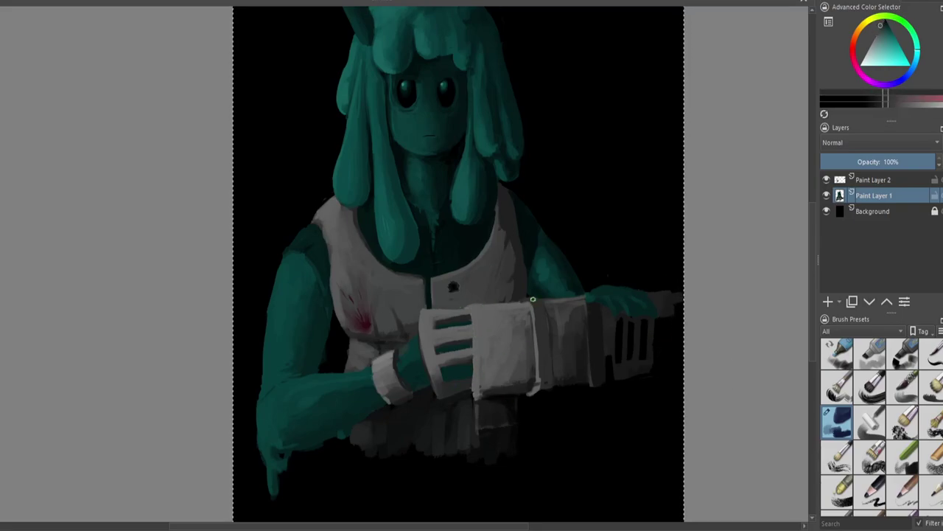
pyautogui.keyDown('ctrl'); pyautogui.click(519, 302); pyautogui.keyUp('ctrl')
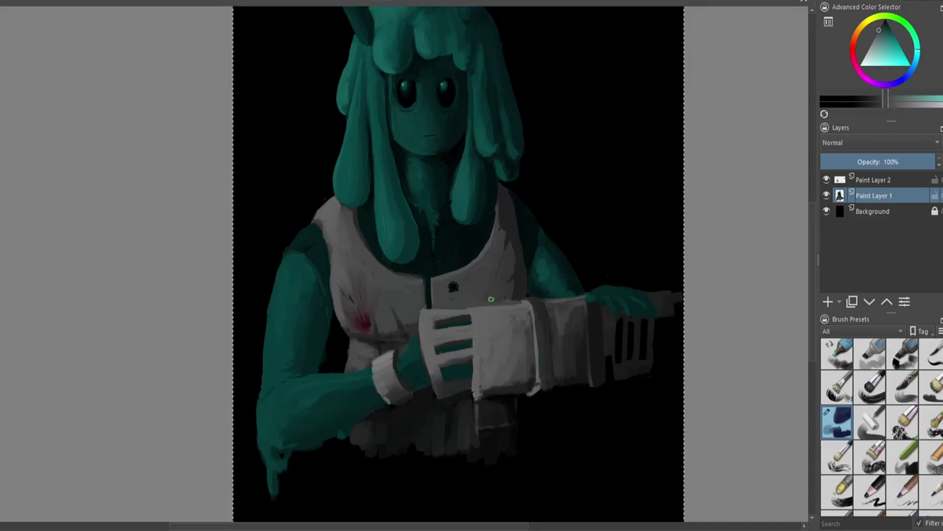
pyautogui.keyDown('ctrl'); pyautogui.click(531, 337); pyautogui.keyUp('ctrl')
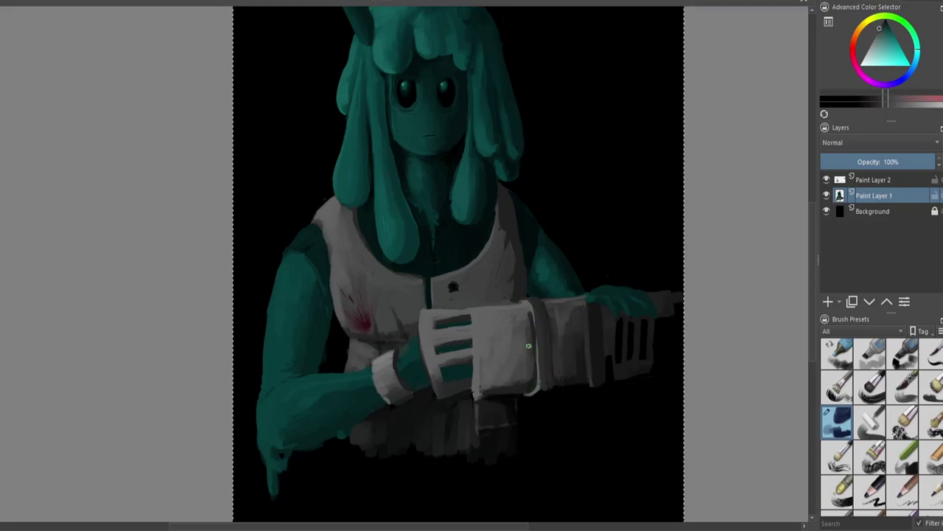
# Add a light edge to the weapon's middle section, lighten the bars between its front slots and brighten the barrel tip
pyautogui.moveTo(564, 302); pyautogui.dragTo(584, 352)
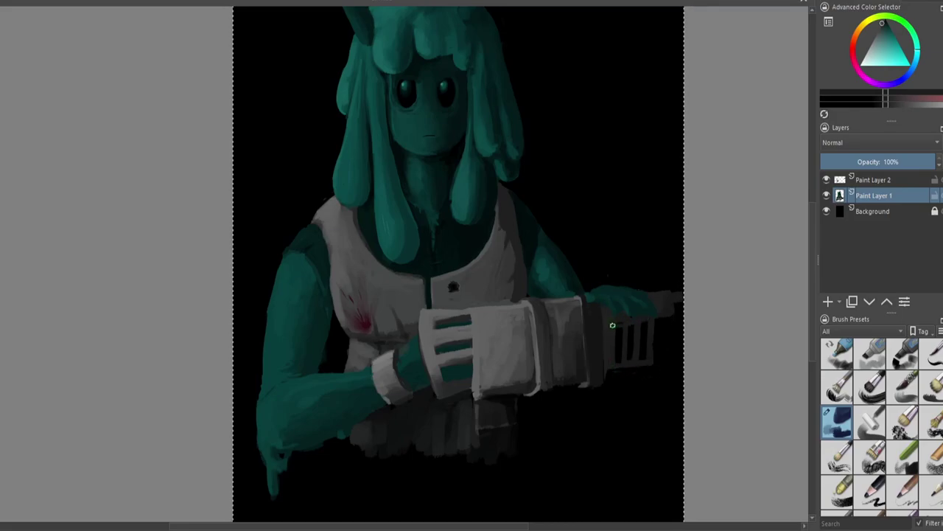
pyautogui.keyDown('ctrl'); pyautogui.click(648, 340); pyautogui.keyUp('ctrl')
pyautogui.moveTo(634, 327); pyautogui.dragTo(635, 360)
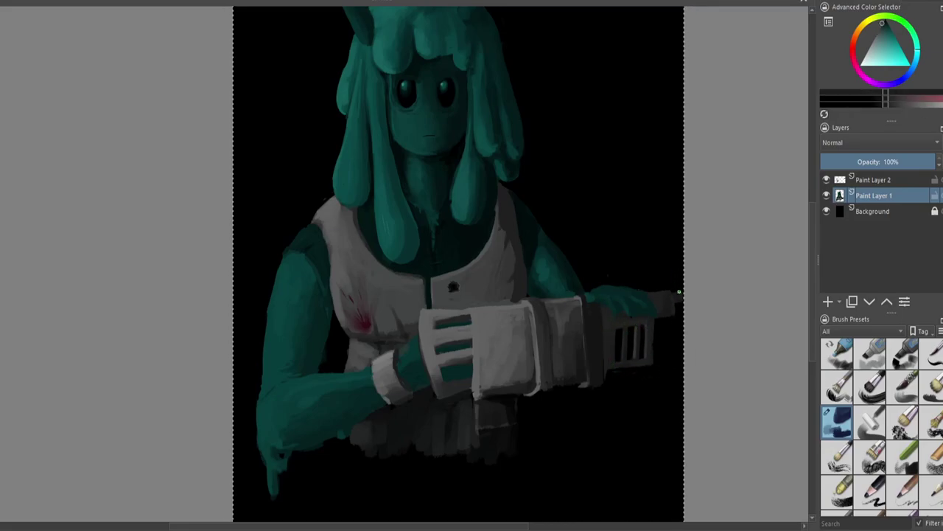
pyautogui.keyDown('ctrl'); pyautogui.click(510, 313); pyautogui.keyUp('ctrl')
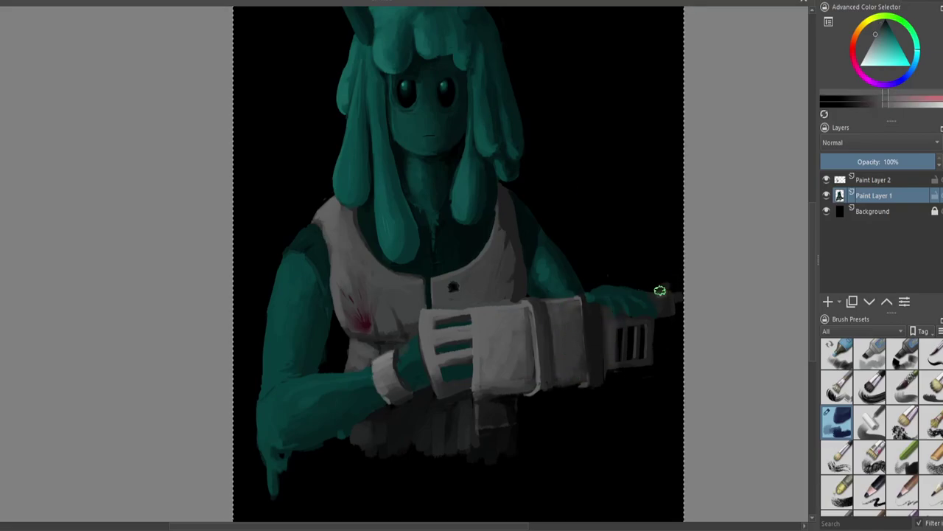
# Smooth the lower torso in dark grey, block in a dark flared skirt below it and refine the vest's waist
pyautogui.keyDown('ctrl'); pyautogui.click(306, 265); pyautogui.keyUp('ctrl')
pyautogui.moveTo(339, 460)
pyautogui.mouseDown()
pyautogui.moveTo(490, 463)
pyautogui.moveTo(423, 491)
pyautogui.moveTo(412, 512)
pyautogui.mouseUp()
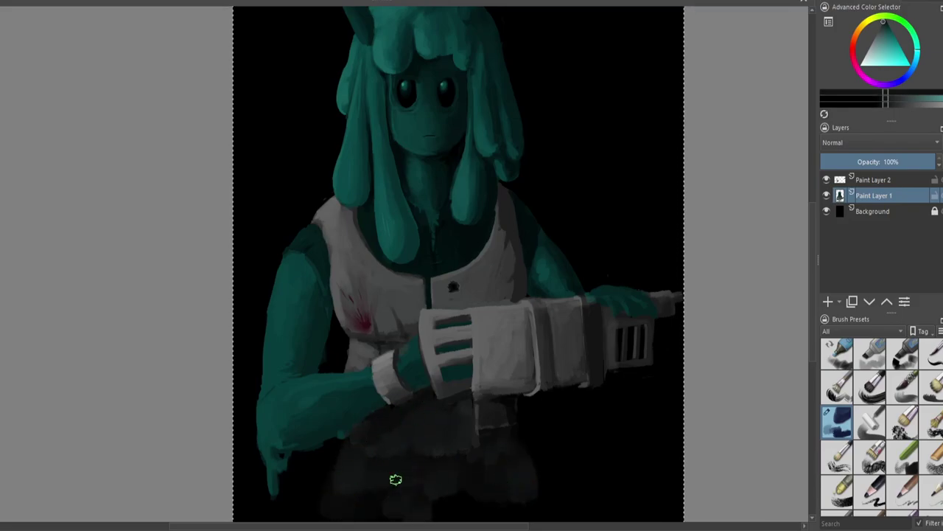
pyautogui.scroll(-2, 392, 481)
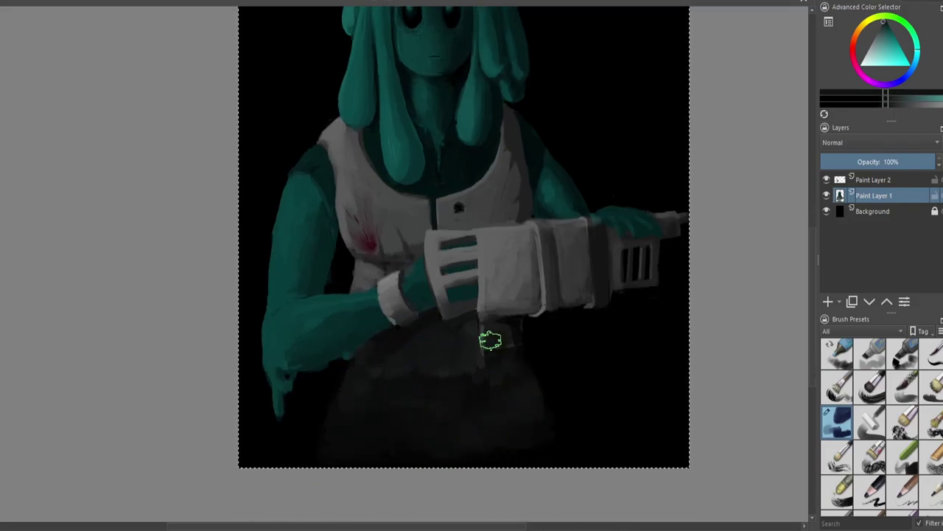
pyautogui.moveTo(324, 383)
pyautogui.mouseDown()
pyautogui.moveTo(327, 424)
pyautogui.moveTo(489, 364)
pyautogui.moveTo(348, 272)
pyautogui.mouseUp()
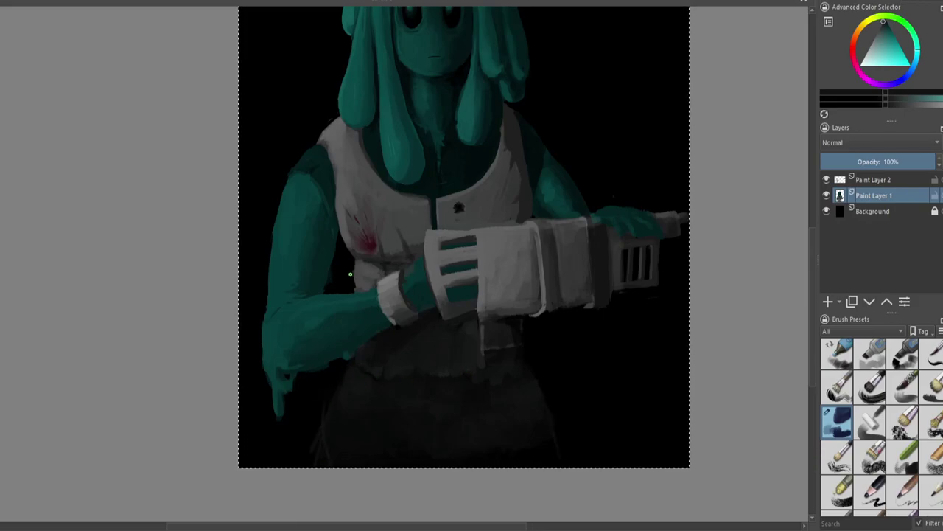
pyautogui.keyDown('ctrl'); pyautogui.click(356, 291); pyautogui.keyUp('ctrl')
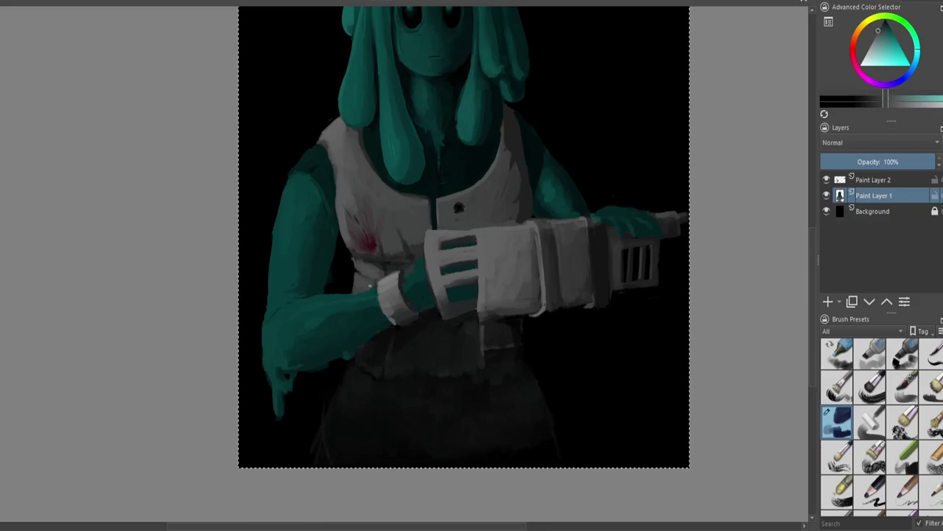
pyautogui.keyDown('ctrl'); pyautogui.click(424, 260); pyautogui.keyUp('ctrl')
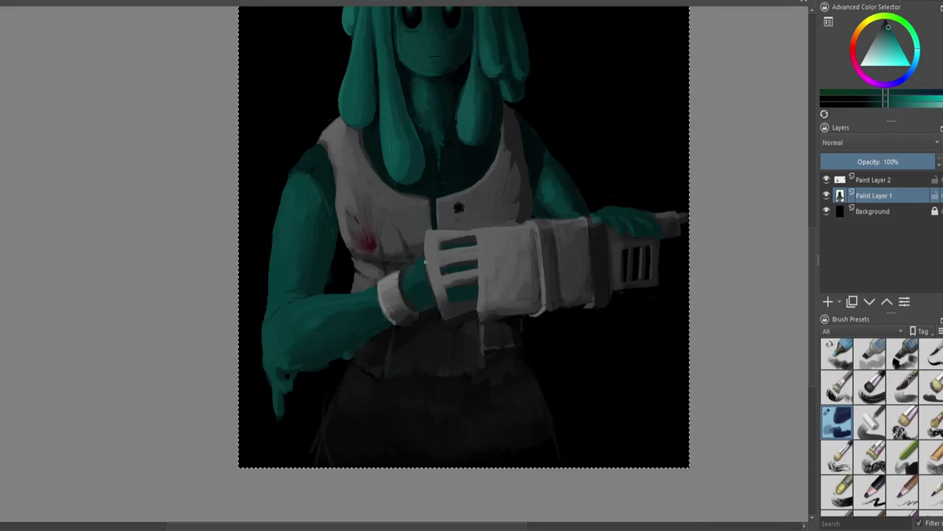
pyautogui.scroll(2, 663, 192)
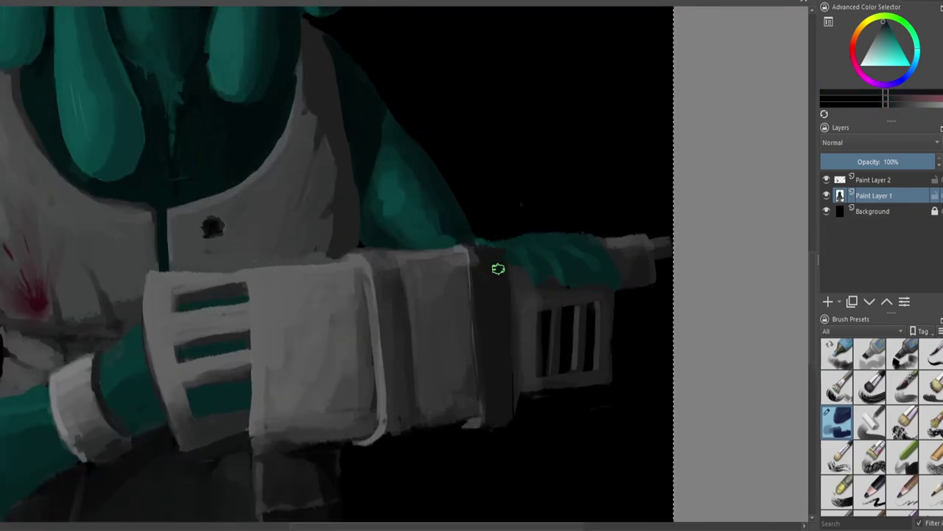
# Darken the weapon's front section and forward band, and paint over the hand resting on it to reshape it
pyautogui.scroll(-2, 476, 193)
pyautogui.moveTo(476, 192); pyautogui.dragTo(497, 217)
pyautogui.moveTo(508, 274); pyautogui.dragTo(507, 339)
pyautogui.moveTo(509, 302)
pyautogui.mouseDown()
pyautogui.moveTo(508, 328)
pyautogui.moveTo(459, 352)
pyautogui.moveTo(497, 351)
pyautogui.moveTo(496, 361)
pyautogui.mouseUp()
pyautogui.keyDown('ctrl'); pyautogui.click(482, 278); pyautogui.keyUp('ctrl')
pyautogui.keyDown('ctrl'); pyautogui.click(518, 262); pyautogui.keyUp('ctrl')
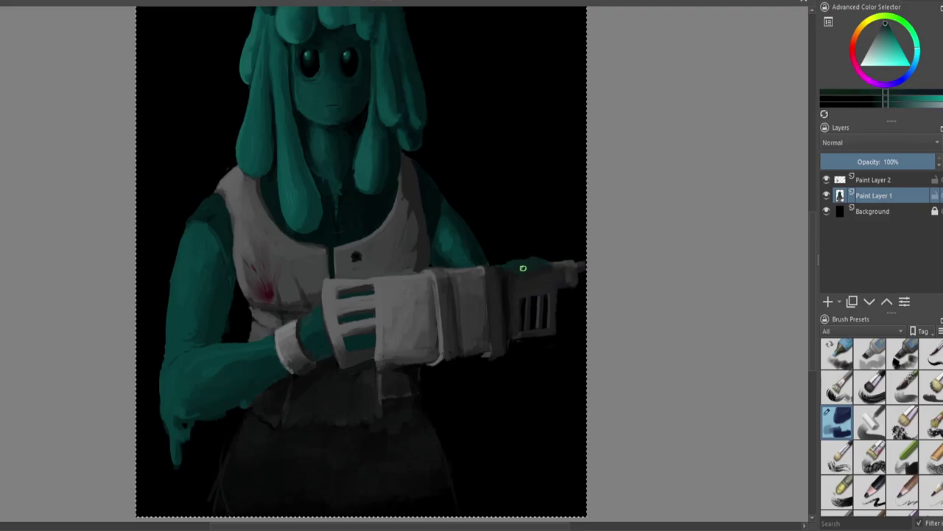
pyautogui.moveTo(505, 264); pyautogui.dragTo(506, 284)
pyautogui.press('+')
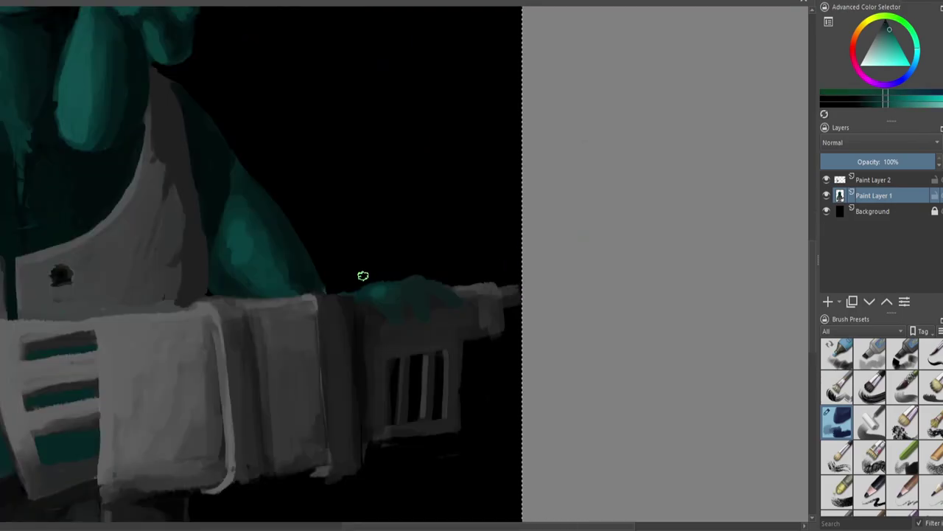
# Define the teal fingers over the front section, deepen the bands' shading and sharpen the middle section's light edge
pyautogui.keyDown('ctrl'); pyautogui.click(410, 301); pyautogui.keyUp('ctrl')
pyautogui.moveTo(379, 295)
pyautogui.mouseDown()
pyautogui.moveTo(340, 293)
pyautogui.moveTo(347, 435)
pyautogui.mouseUp()
pyautogui.keyDown('ctrl'); pyautogui.click(349, 376); pyautogui.keyUp('ctrl')
pyautogui.keyDown('ctrl'); pyautogui.click(322, 470); pyautogui.keyUp('ctrl')
pyautogui.moveTo(227, 477)
pyautogui.mouseDown()
pyautogui.moveTo(225, 326)
pyautogui.moveTo(235, 302)
pyautogui.moveTo(189, 302)
pyautogui.mouseUp()
pyautogui.keyDown('ctrl'); pyautogui.click(319, 341); pyautogui.keyUp('ctrl')
pyautogui.moveTo(325, 299); pyautogui.dragTo(325, 457)
pyautogui.keyDown('ctrl'); pyautogui.click(299, 293); pyautogui.keyUp('ctrl')
pyautogui.scroll(-4, 321, 264)
pyautogui.scroll(2, 505, 361)
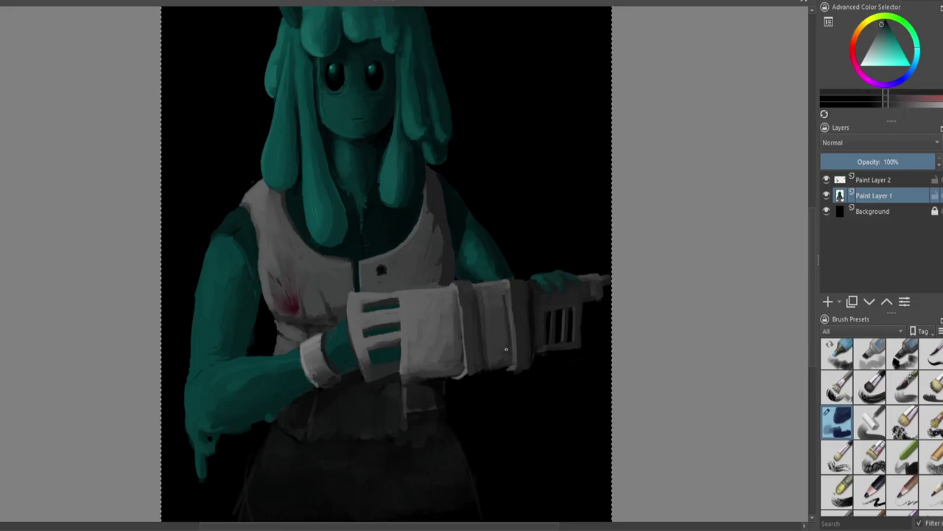
# Straighten the cage where it meets the main block, redefine its teal slots and add a dark slot at its lower edge
pyautogui.keyDown('ctrl'); pyautogui.click(454, 373); pyautogui.keyUp('ctrl')
pyautogui.moveTo(398, 369); pyautogui.dragTo(370, 366)
pyautogui.keyDown('ctrl'); pyautogui.click(413, 369); pyautogui.keyUp('ctrl')
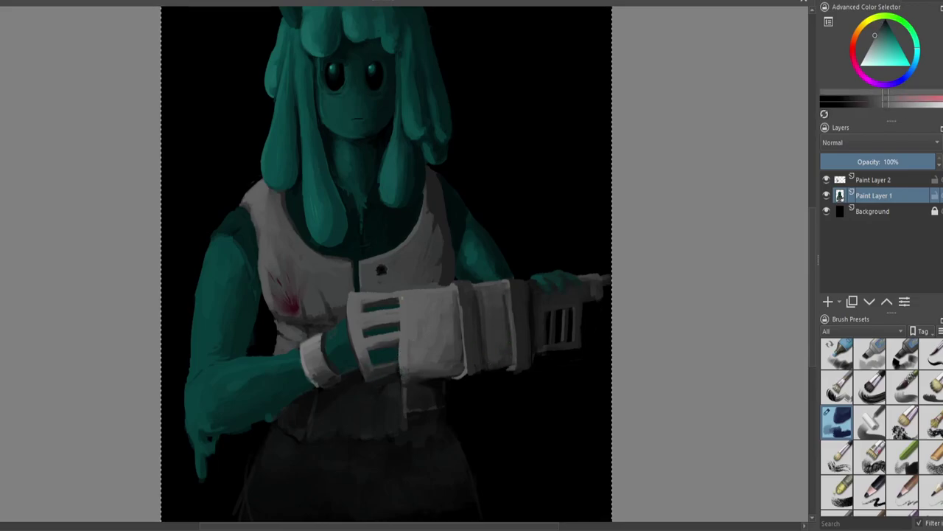
pyautogui.keyDown('ctrl'); pyautogui.click(364, 301); pyautogui.keyUp('ctrl')
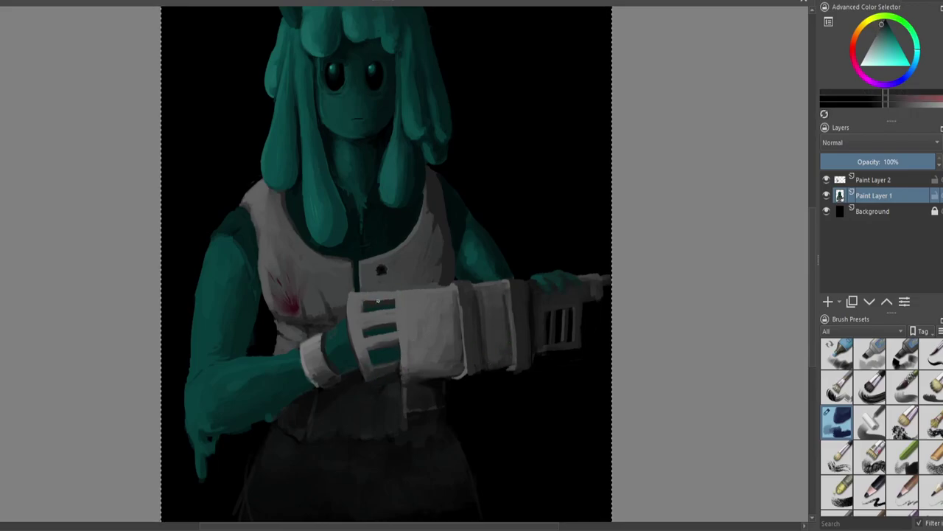
pyautogui.keyDown('ctrl'); pyautogui.click(373, 356); pyautogui.keyUp('ctrl')
pyautogui.moveTo(373, 357)
pyautogui.mouseDown()
pyautogui.moveTo(401, 361)
pyautogui.moveTo(374, 373)
pyautogui.mouseUp()
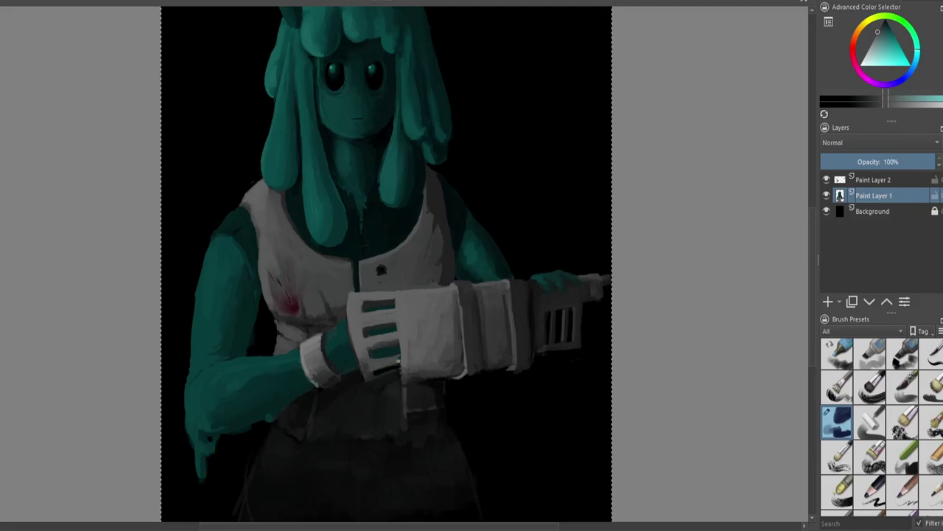
pyautogui.keyDown('ctrl'); pyautogui.click(398, 361); pyautogui.keyUp('ctrl')
pyautogui.keyDown('ctrl'); pyautogui.click(371, 375); pyautogui.keyUp('ctrl')
# Paint a curved grey handle from beneath the barrel back to the lower edge of the slotted front section
pyautogui.moveTo(602, 289); pyautogui.dragTo(591, 329)
pyautogui.keyDown('ctrl'); pyautogui.click(600, 296); pyautogui.keyUp('ctrl')
pyautogui.moveTo(601, 296); pyautogui.dragTo(630, 337)
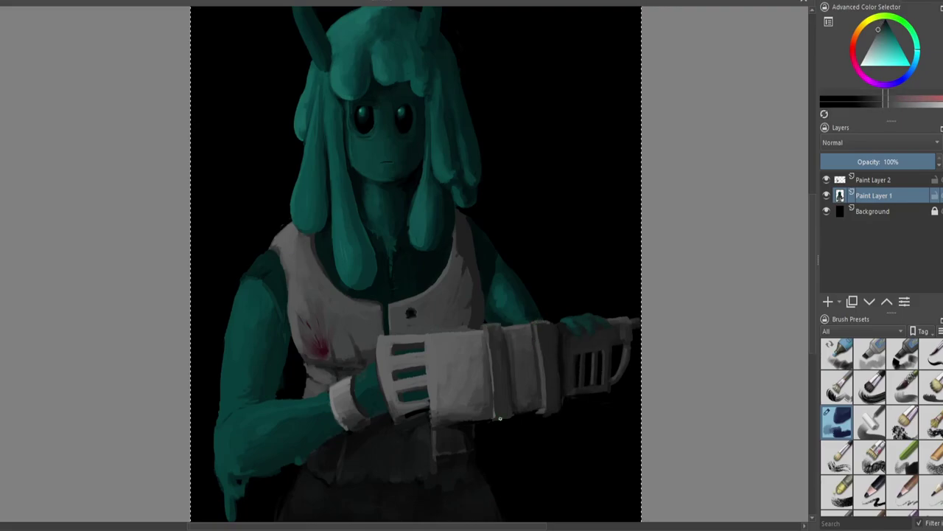
# Clean up the lower edges of the weapon's bands and repaint the small block beneath it in lighter grey
pyautogui.keyDown('ctrl'); pyautogui.click(533, 407); pyautogui.keyUp('ctrl')
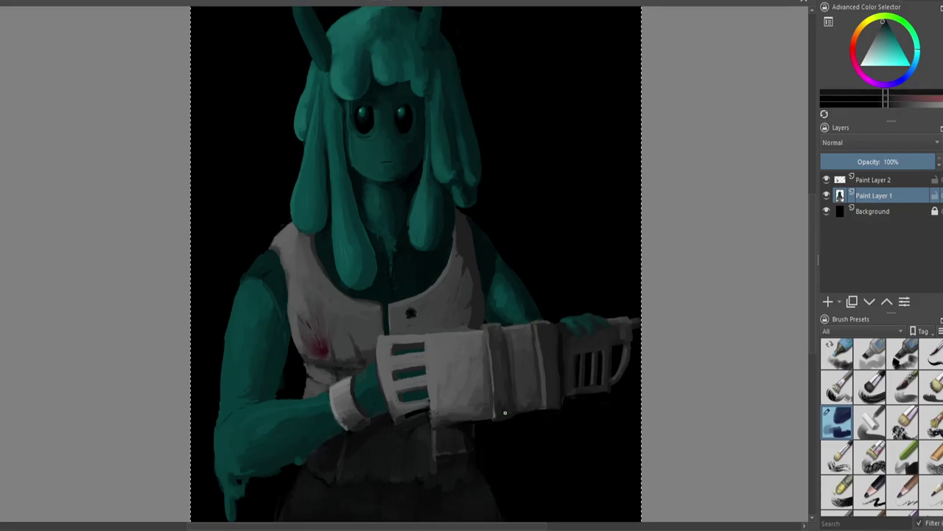
pyautogui.keyDown('ctrl'); pyautogui.click(453, 442); pyautogui.keyUp('ctrl')
pyautogui.moveTo(432, 336)
pyautogui.mouseDown()
pyautogui.moveTo(432, 412)
pyautogui.moveTo(516, 417)
pyautogui.mouseUp()
pyautogui.keyDown('ctrl'); pyautogui.click(540, 360); pyautogui.keyUp('ctrl')
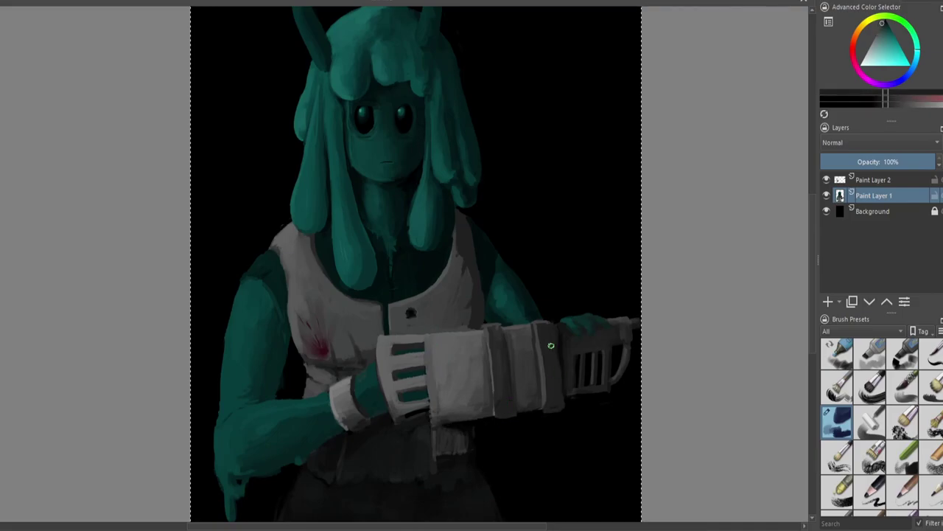
# Refine the dark teal fingers and knuckles of the hand resting on the weapon's front section
pyautogui.scroll(5, 554, 350)
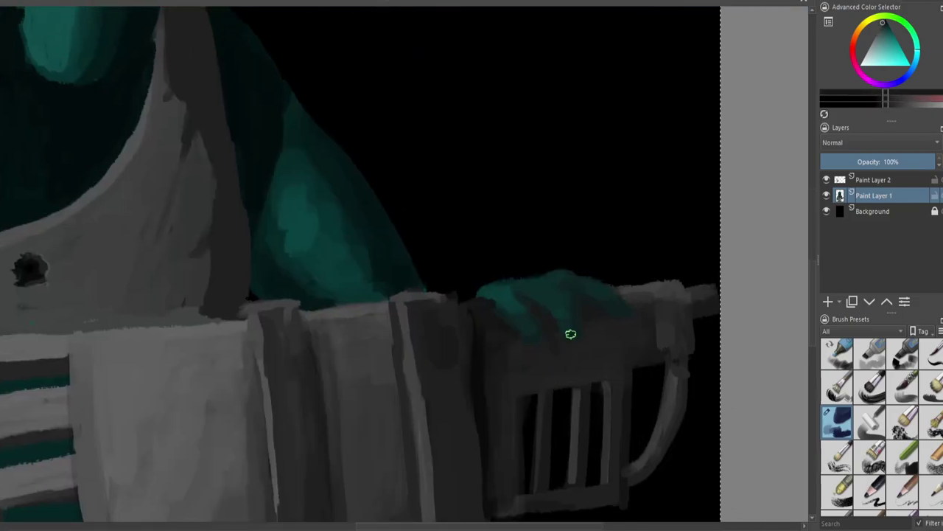
pyautogui.keyDown('ctrl'); pyautogui.click(486, 288); pyautogui.keyUp('ctrl')
pyautogui.press('2')
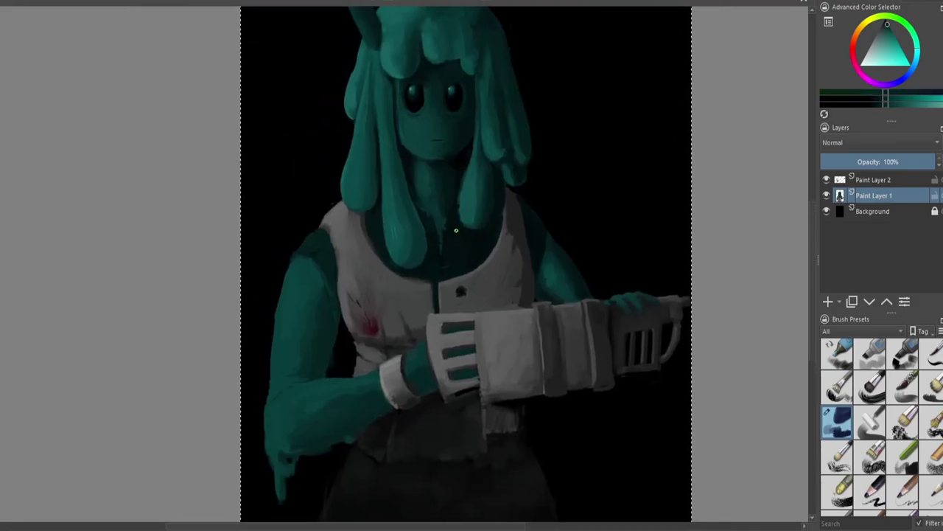
# On Paint Layer 2, paint teal drips running from the vest's bullet hole with lighter teal highlights
pyautogui.press('x')
pyautogui.press('pageup')
pyautogui.press('x')
pyautogui.press('1')
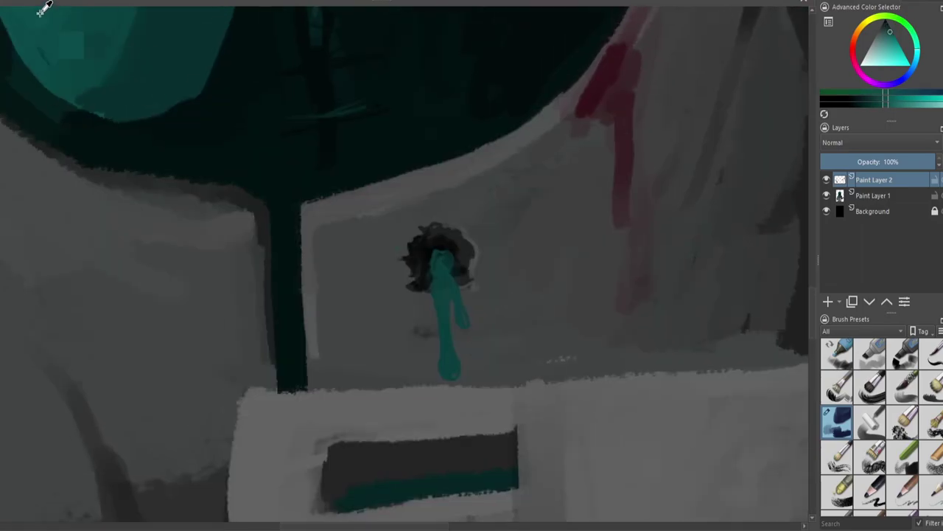
pyautogui.click(901, 108)
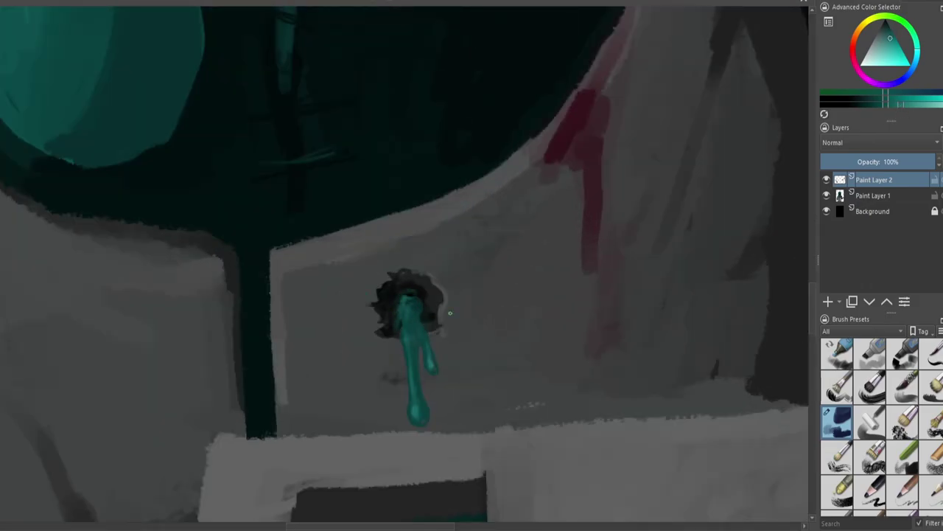
pyautogui.press('pagedown')
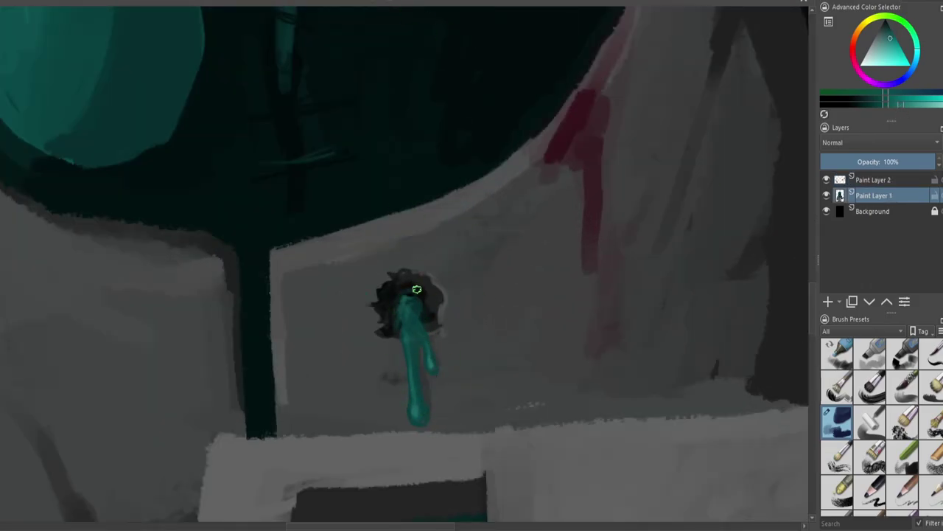
pyautogui.press('pageup')
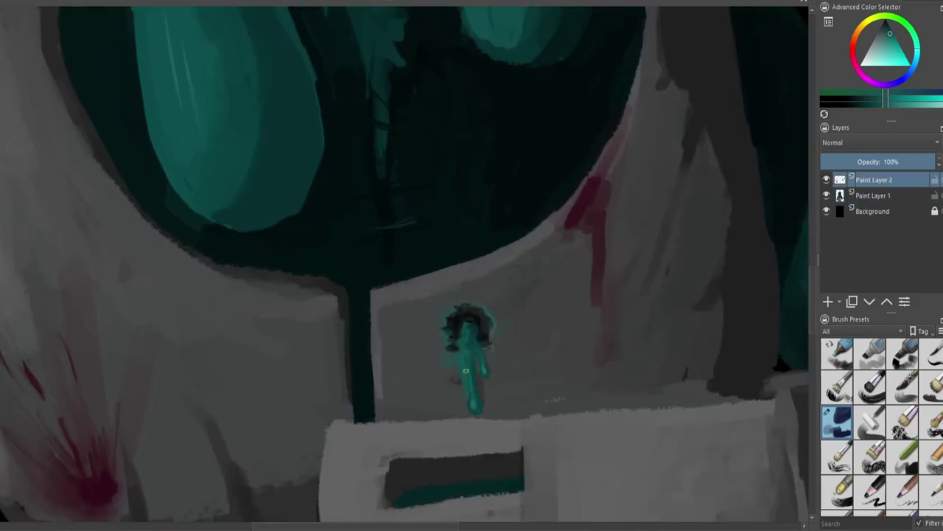
# Stain the fabric around the bullet hole with teal and roughen the hole's edges with dark, torn strokes
pyautogui.keyDown('ctrl'); pyautogui.click(460, 356); pyautogui.keyUp('ctrl')
pyautogui.keyDown('ctrl'); pyautogui.click(460, 336); pyautogui.keyUp('ctrl')
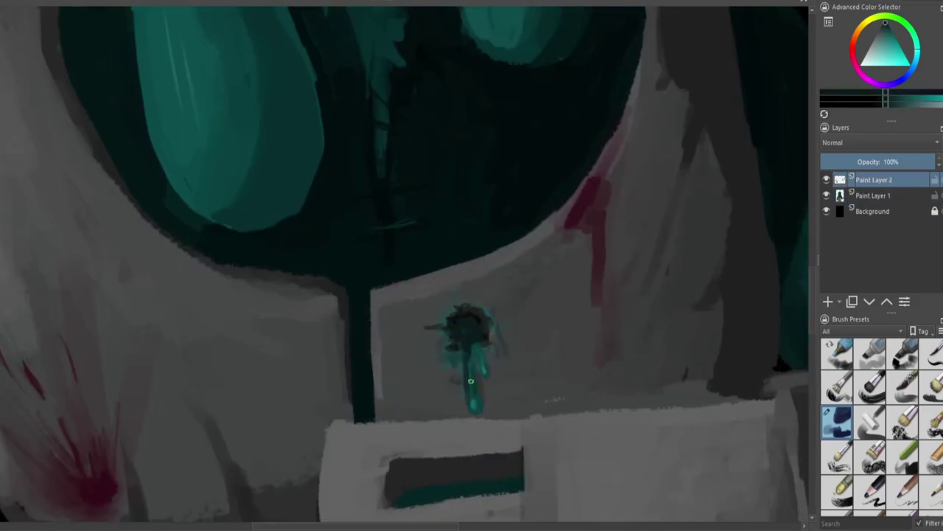
pyautogui.keyDown('ctrl'); pyautogui.click(462, 327); pyautogui.keyUp('ctrl')
pyautogui.moveTo(454, 276); pyautogui.dragTo(526, 390)
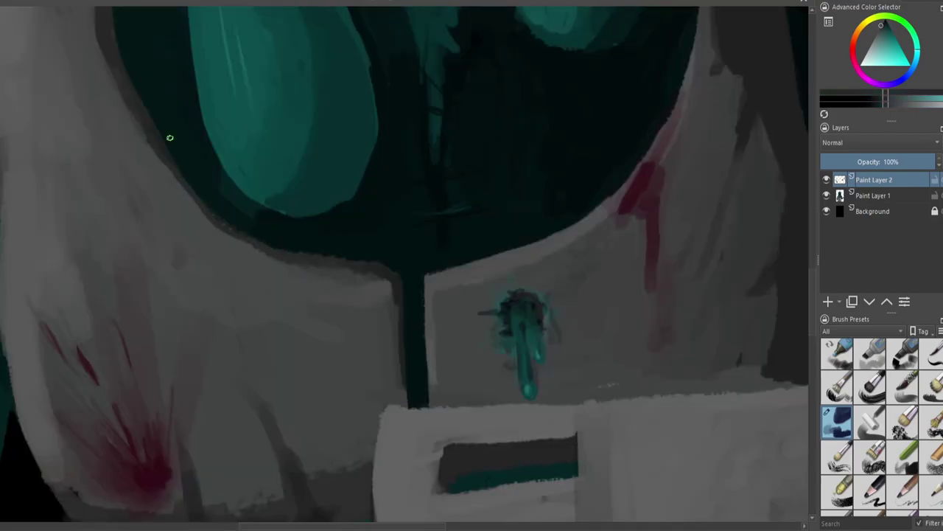
# Paint a bright near-white highlight across the upper part of the wrist cuff
pyautogui.moveTo(169, 139); pyautogui.dragTo(169, 200)
pyautogui.keyDown('ctrl'); pyautogui.click(241, 421); pyautogui.keyUp('ctrl')
pyautogui.keyDown('ctrl'); pyautogui.click(236, 324); pyautogui.keyUp('ctrl')
pyautogui.moveTo(251, 304); pyautogui.dragTo(222, 322)
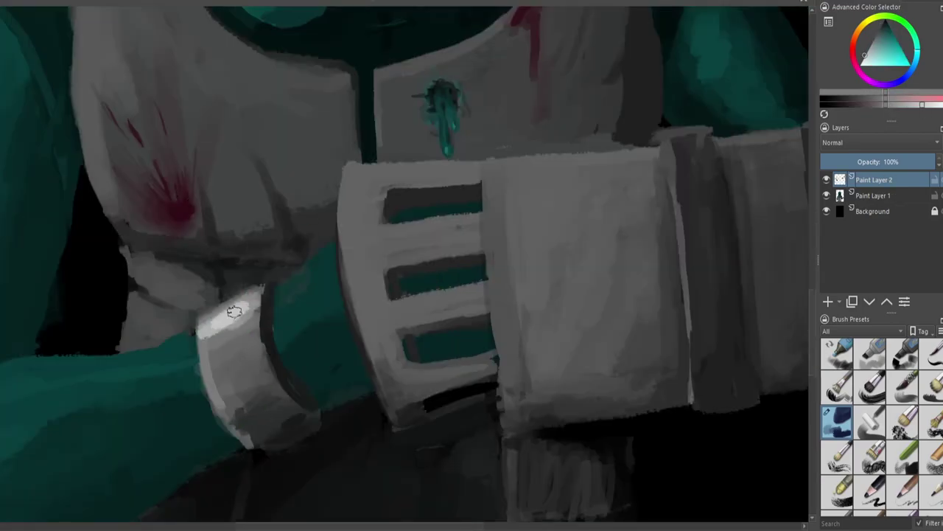
pyautogui.keyDown('ctrl'); pyautogui.click(227, 311); pyautogui.keyUp('ctrl')
# Add a new paint layer and paint pale highlights on the cage's upper corner and the weapon's band edges
pyautogui.press('Insert')
pyautogui.moveTo(358, 197); pyautogui.dragTo(450, 169)
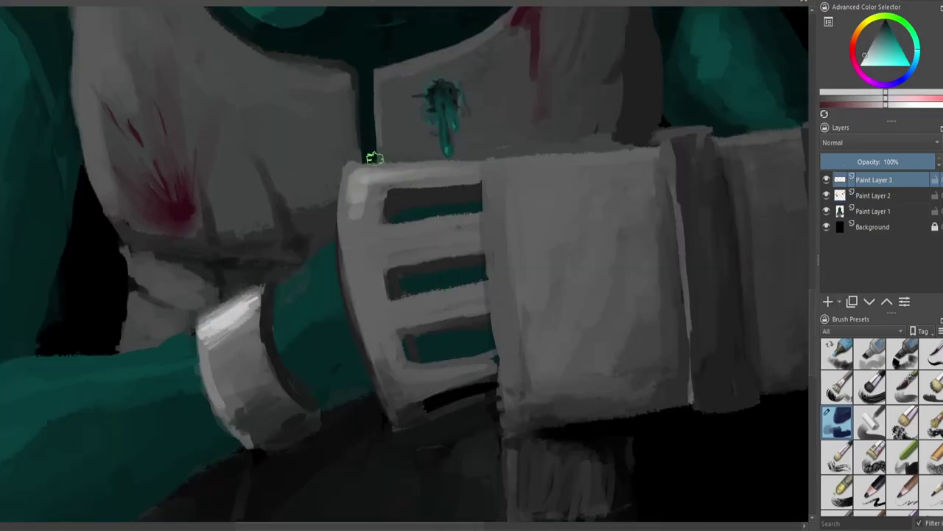
pyautogui.press('-')
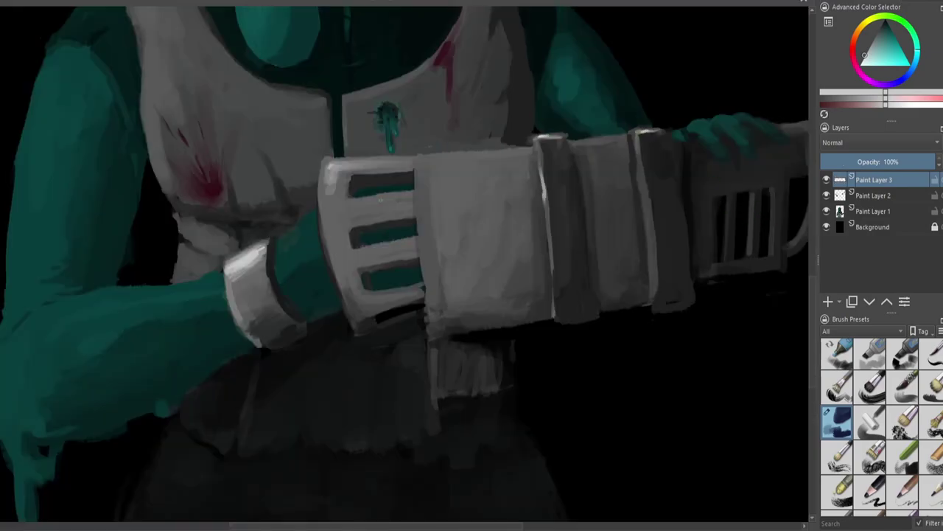
pyautogui.press('-')
# Choose a pale teal and paint glossy highlights on the crown and fringe of the hair
pyautogui.scroll(3, 535, 295)
pyautogui.click(887, 43)
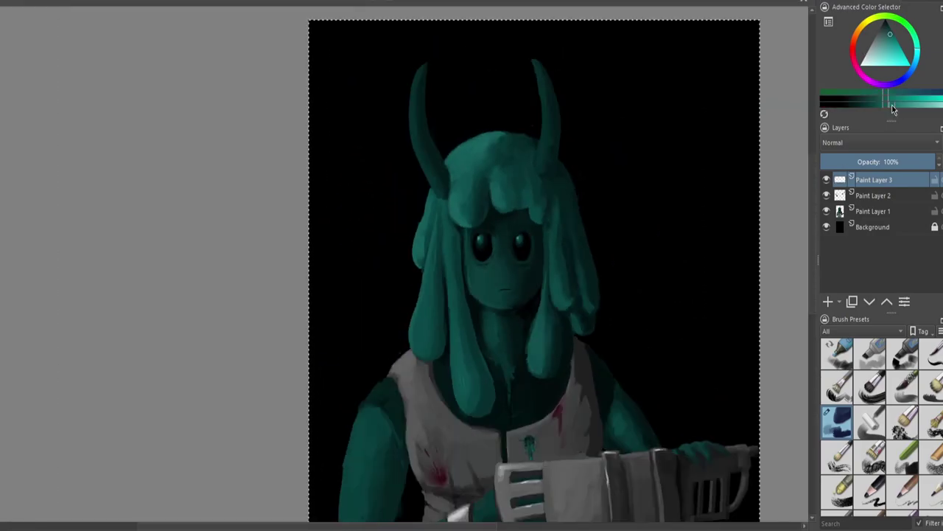
pyautogui.click(928, 105)
pyautogui.moveTo(452, 188)
pyautogui.mouseDown()
pyautogui.moveTo(458, 211)
pyautogui.moveTo(502, 205)
pyautogui.mouseUp()
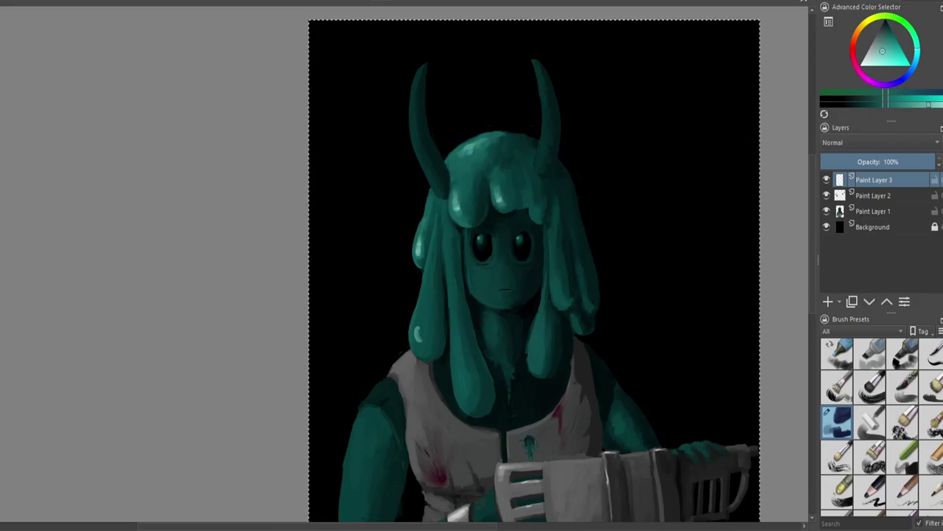
# Add glossy pale teal highlights to the hanging hair strands and both horns
pyautogui.moveTo(426, 281); pyautogui.dragTo(426, 294)
pyautogui.moveTo(466, 380); pyautogui.dragTo(465, 396)
pyautogui.moveTo(535, 344); pyautogui.dragTo(534, 361)
pyautogui.moveTo(557, 302); pyautogui.dragTo(556, 264)
pyautogui.moveTo(586, 301); pyautogui.dragTo(586, 271)
pyautogui.moveTo(545, 163); pyautogui.dragTo(542, 70)
pyautogui.moveTo(547, 103); pyautogui.dragTo(542, 69)
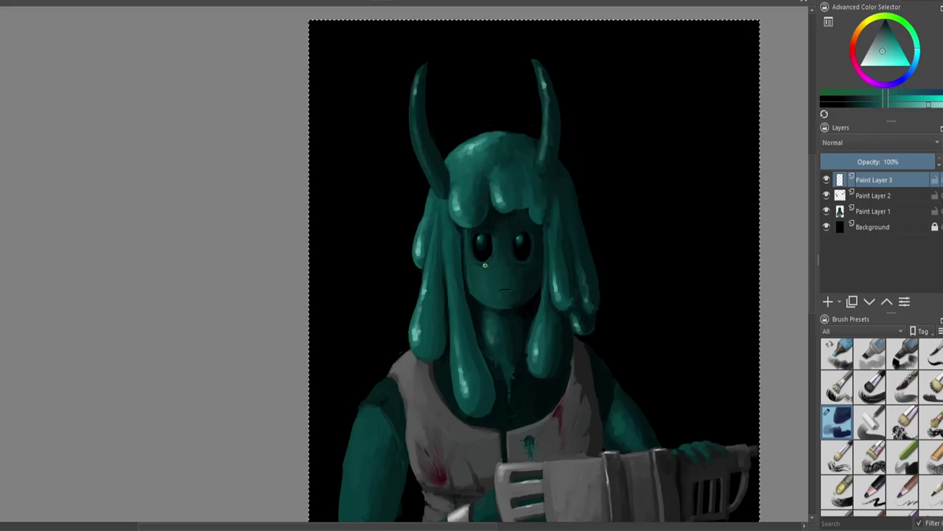
# Paint pale teal highlights on the neck, along the upper arms and forearm, and beside the wrist cuff
pyautogui.moveTo(486, 286); pyautogui.dragTo(617, 147)
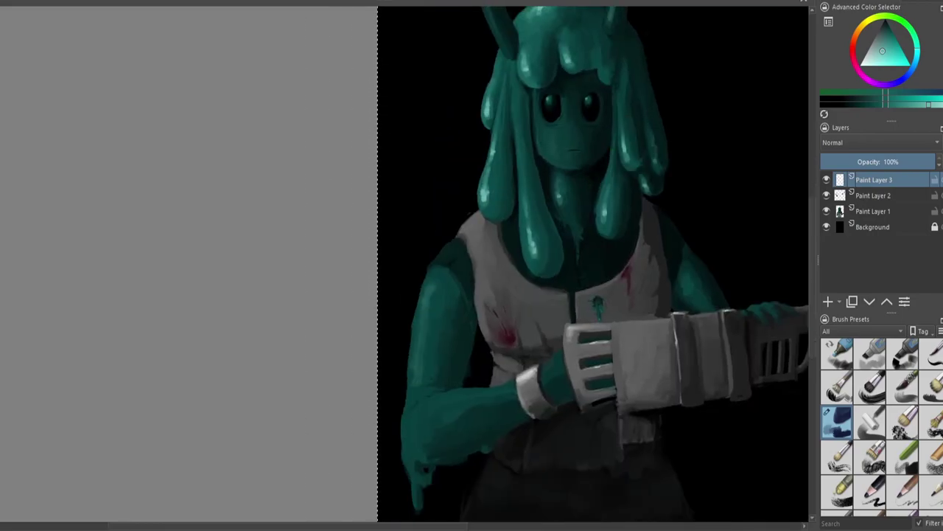
pyautogui.moveTo(421, 377); pyautogui.dragTo(429, 298)
pyautogui.moveTo(417, 417); pyautogui.dragTo(435, 399)
pyautogui.moveTo(434, 402)
pyautogui.mouseDown()
pyautogui.moveTo(459, 398)
pyautogui.moveTo(422, 357)
pyautogui.mouseUp()
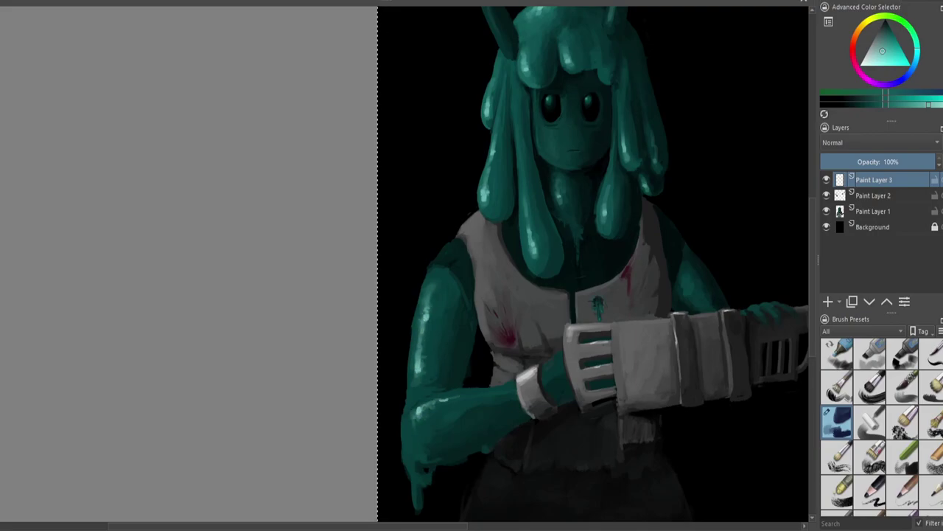
pyautogui.moveTo(550, 364); pyautogui.dragTo(562, 356)
pyautogui.press('+')
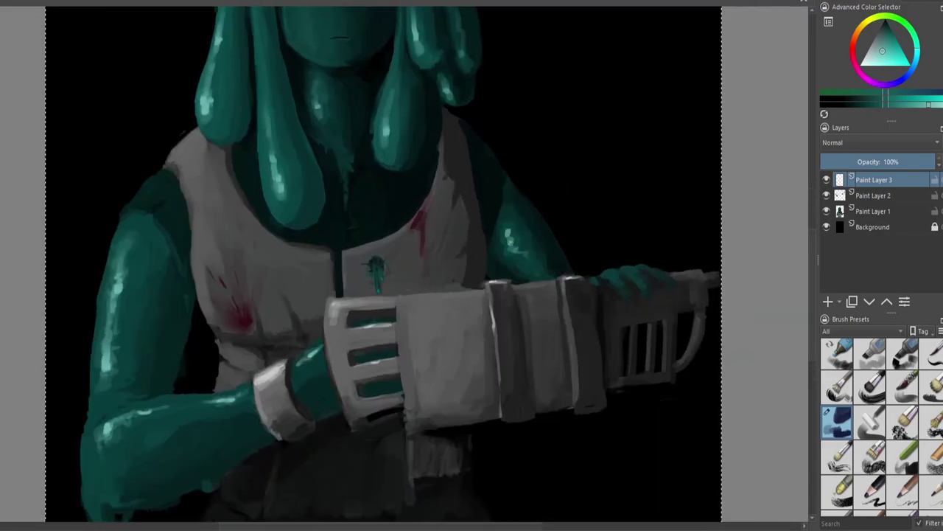
# Paint thin pale teal highlights along the lower rims of both eyes and beneath the mouth line
pyautogui.press('-')
pyautogui.press('-')
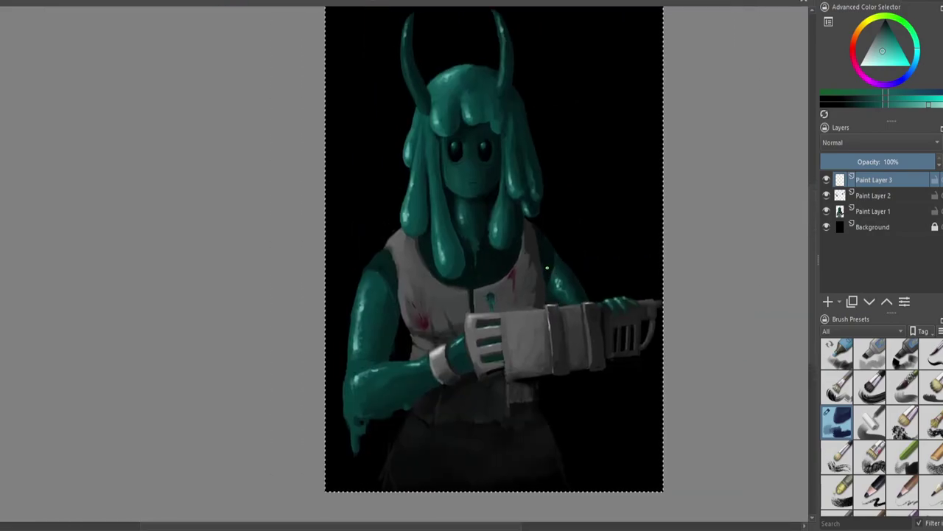
pyautogui.press('+')
pyautogui.press('+')
pyautogui.press('+')
pyautogui.press('+')
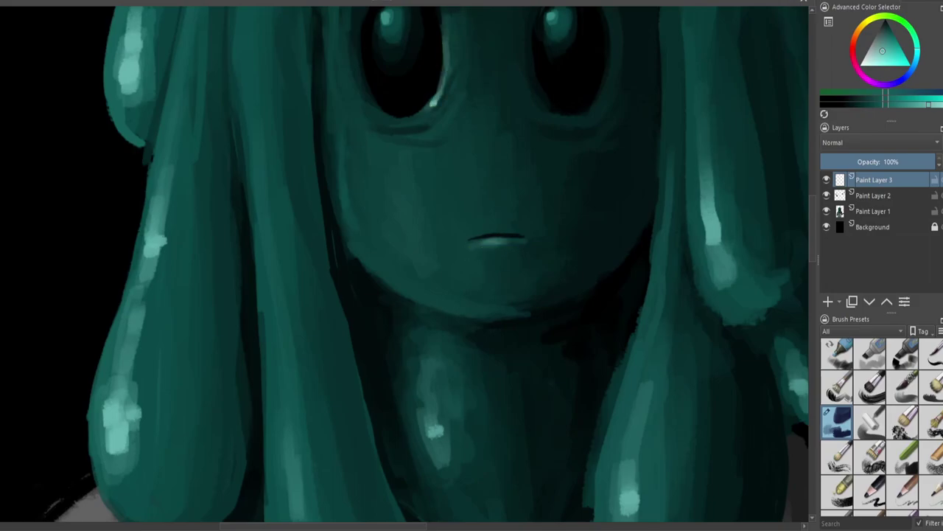
pyautogui.press('-')
pyautogui.press('-')
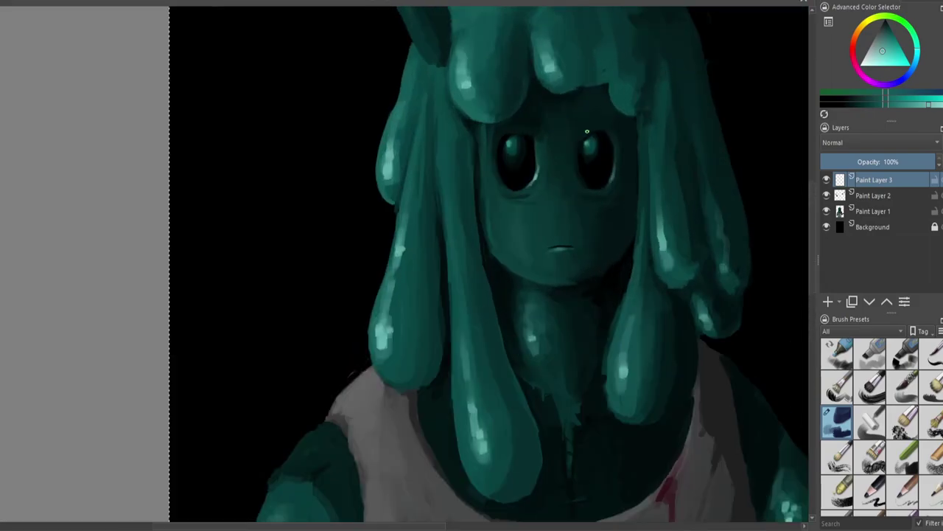
# On Paint Layer 1, clean up the jawline against the dark neck shadow and add small drips with pale highlights to the fringe
pyautogui.press('pagedown')
pyautogui.press('pagedown')
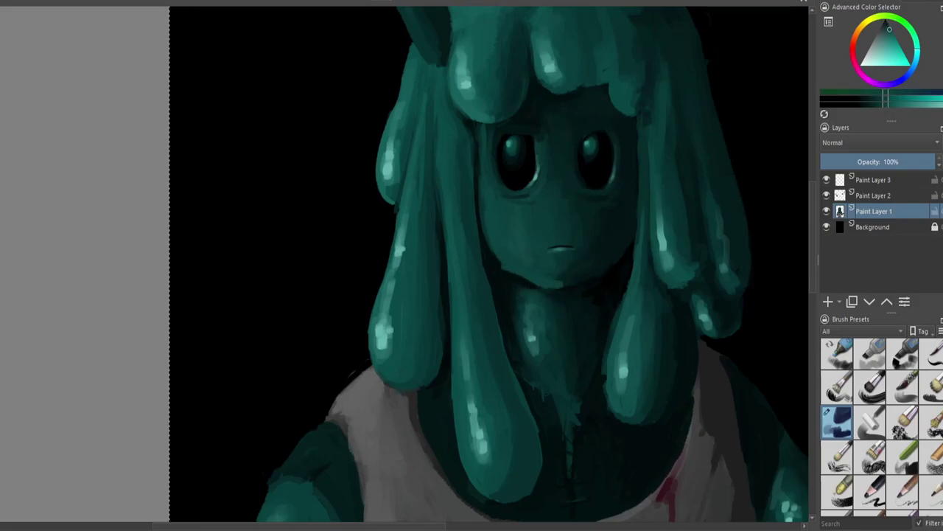
pyautogui.keyDown('ctrl'); pyautogui.click(531, 324); pyautogui.keyUp('ctrl')
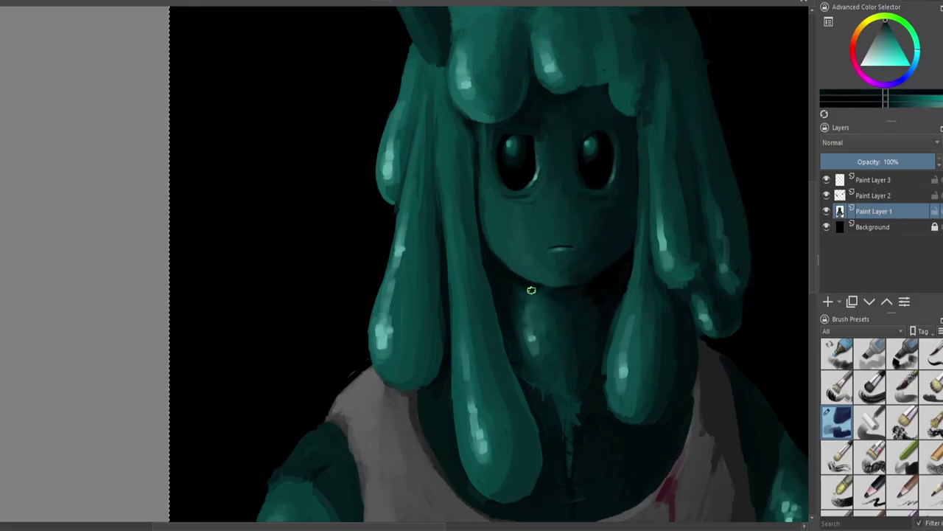
pyautogui.keyDown('ctrl'); pyautogui.click(571, 92); pyautogui.keyUp('ctrl')
pyautogui.scroll(-6, 605, 73)
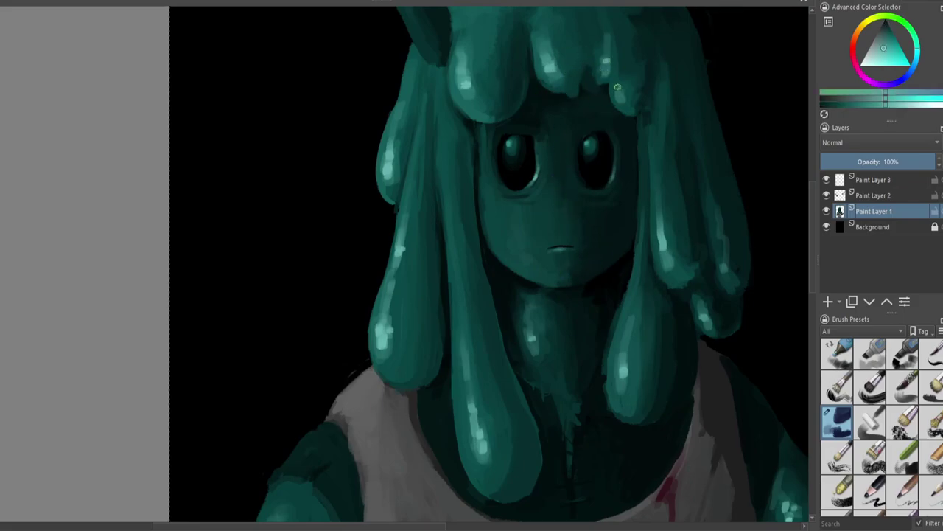
# On Paint Layer 3, paint light grey highlights on the vest's shoulder, neckline and lower tears
pyautogui.press('pageup')
pyautogui.press('pageup')
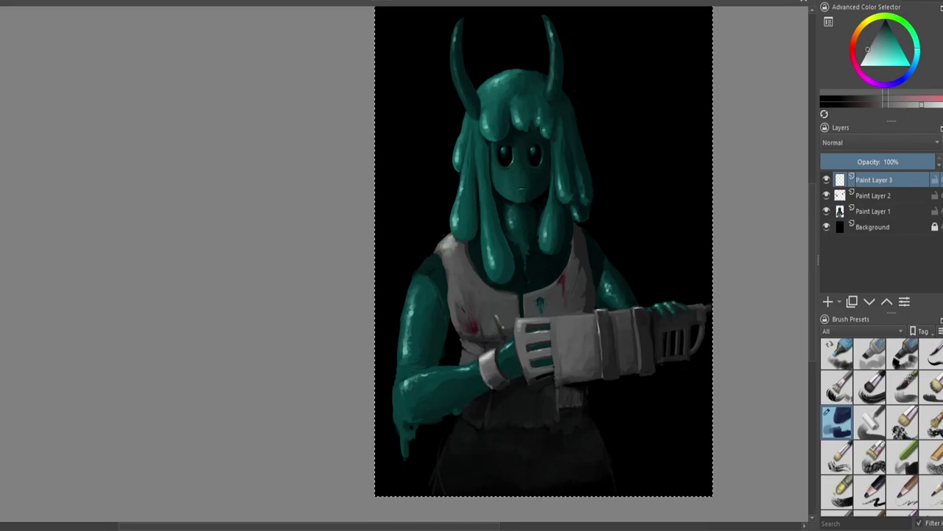
pyautogui.keyDown('ctrl'); pyautogui.click(495, 315); pyautogui.keyUp('ctrl')
pyautogui.keyDown('ctrl'); pyautogui.click(457, 268); pyautogui.keyUp('ctrl')
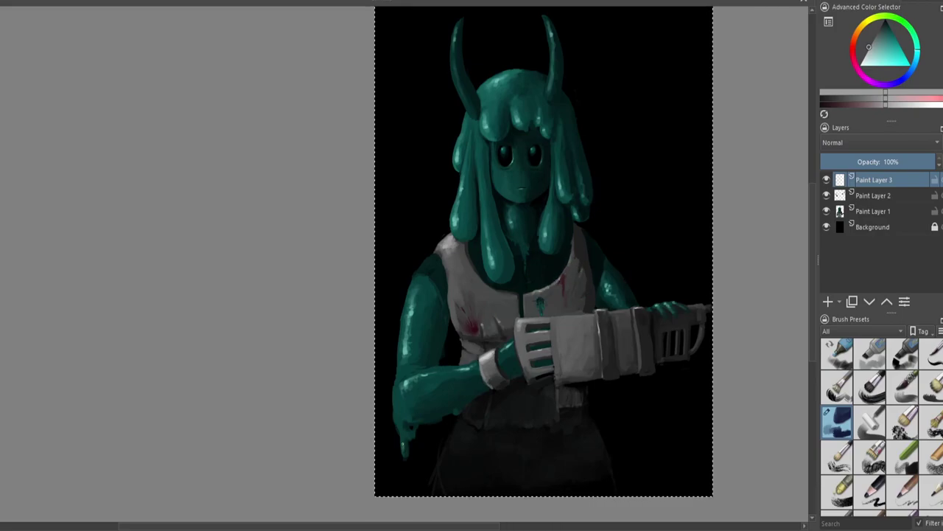
# Add pale teal highlights to the drips below the elbow and along the forearm's lower edge
pyautogui.keyDown('ctrl'); pyautogui.click(403, 445); pyautogui.keyUp('ctrl')
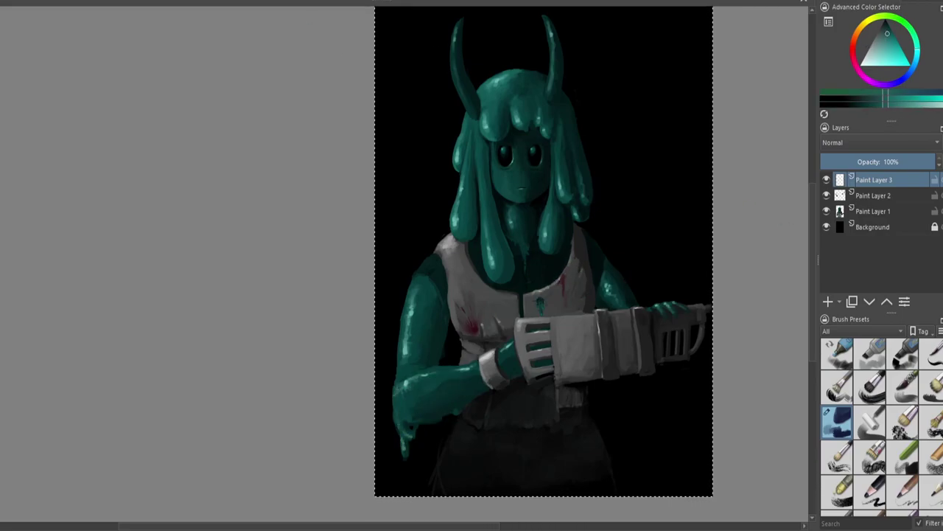
pyautogui.keyDown('ctrl'); pyautogui.click(454, 409); pyautogui.keyUp('ctrl')
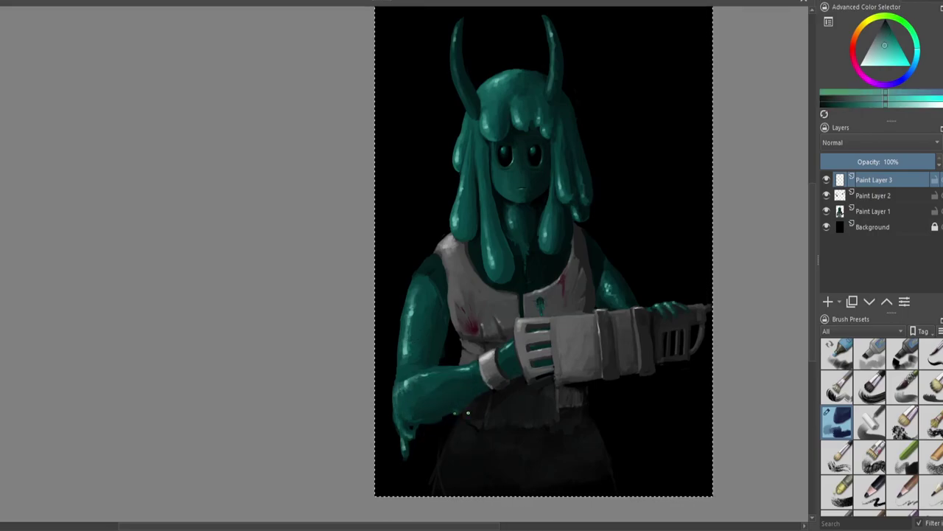
pyautogui.keyDown('ctrl'); pyautogui.click(516, 387); pyautogui.keyUp('ctrl')
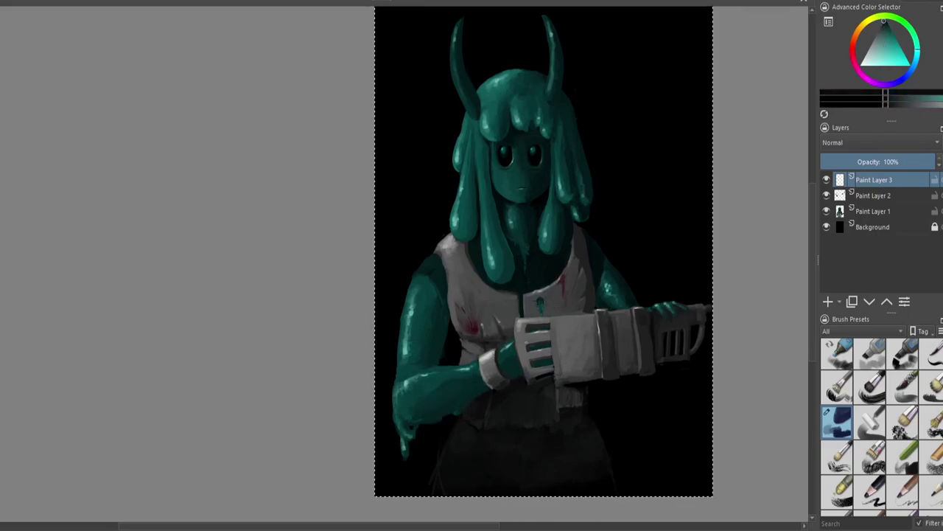
# On Paint Layer 1, touch up the dark teal shading and edges on both upper arms, the hair's outline and the horn base
pyautogui.press('pagedown')
pyautogui.press('pagedown')
pyautogui.keyDown('ctrl'); pyautogui.click(518, 377); pyautogui.keyUp('ctrl')
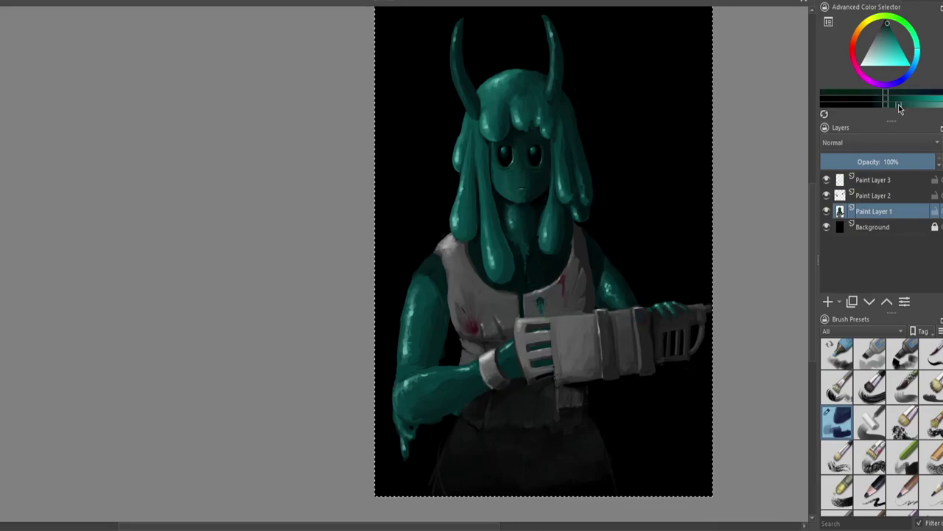
pyautogui.keyDown('ctrl'); pyautogui.click(433, 281); pyautogui.keyUp('ctrl')
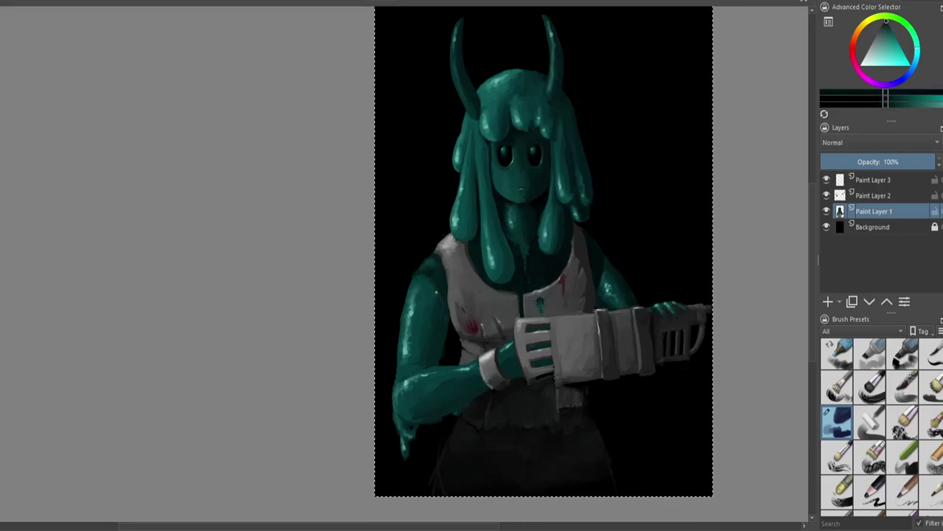
pyautogui.keyDown('ctrl'); pyautogui.click(595, 263); pyautogui.keyUp('ctrl')
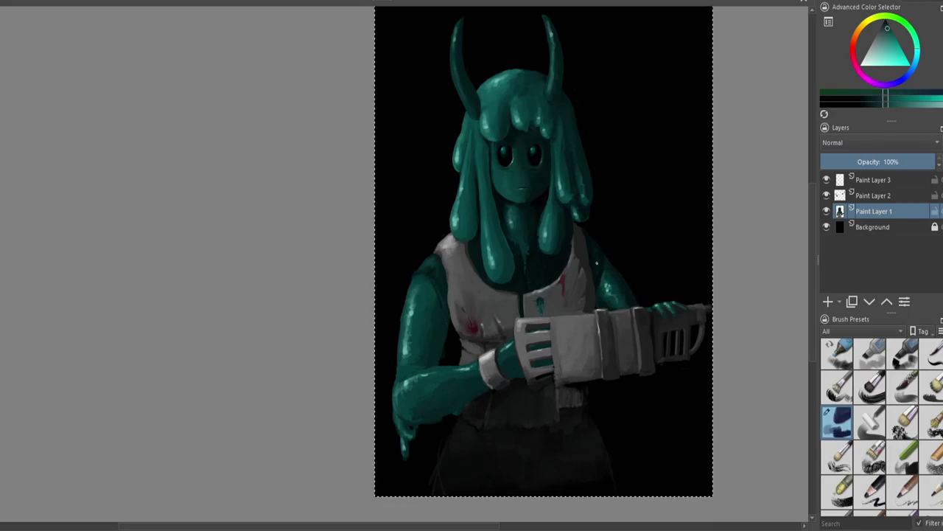
pyautogui.keyDown('ctrl'); pyautogui.click(580, 239); pyautogui.keyUp('ctrl')
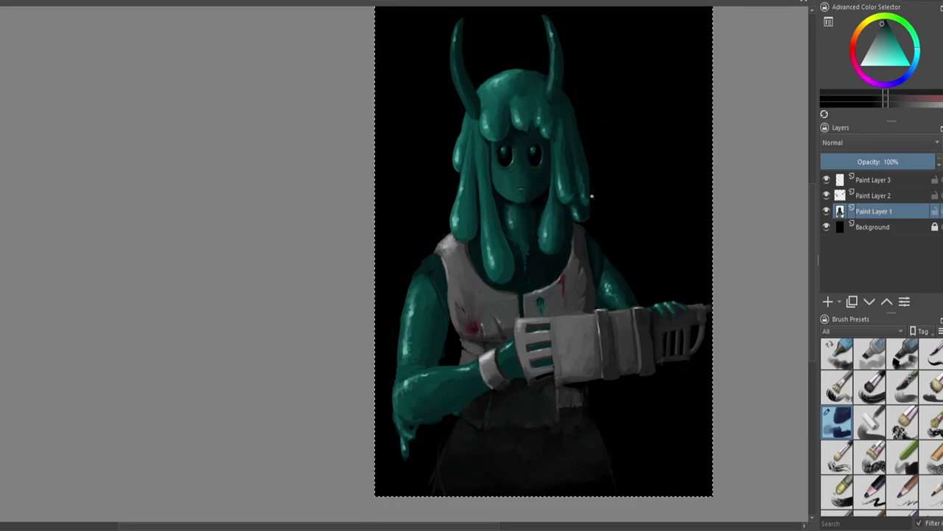
pyautogui.keyDown('ctrl'); pyautogui.click(524, 70); pyautogui.keyUp('ctrl')
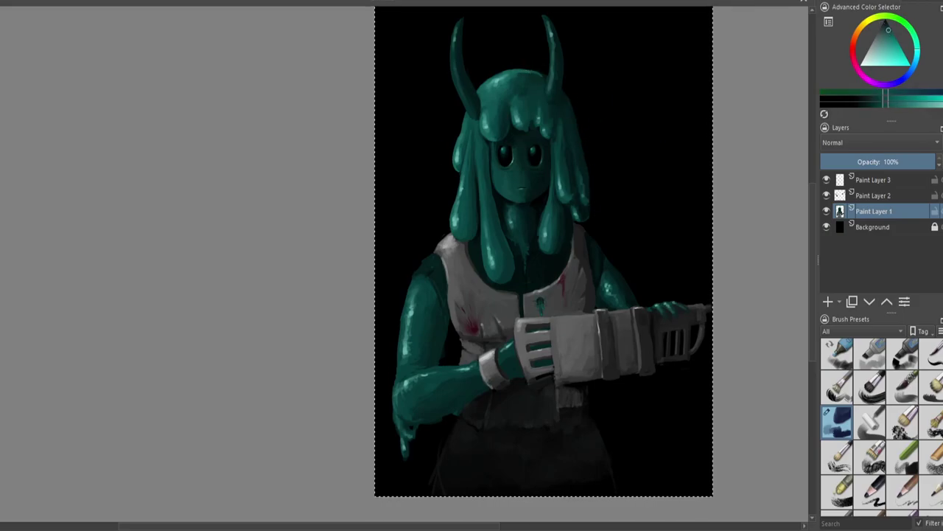
pyautogui.keyDown('ctrl'); pyautogui.click(472, 67); pyautogui.keyUp('ctrl')
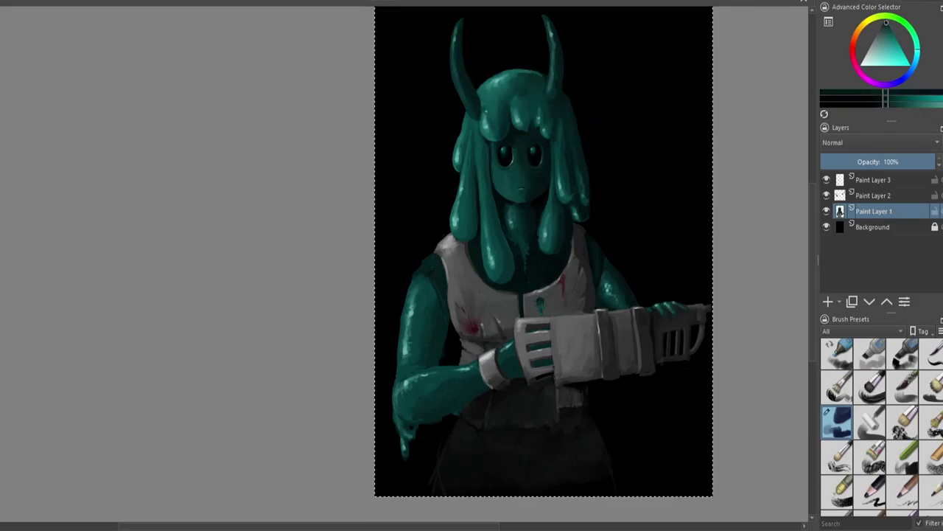
# On Paint Layer 3, paint teal drips running from the fringe down the forehead between the eyes
pyautogui.click(872, 180)
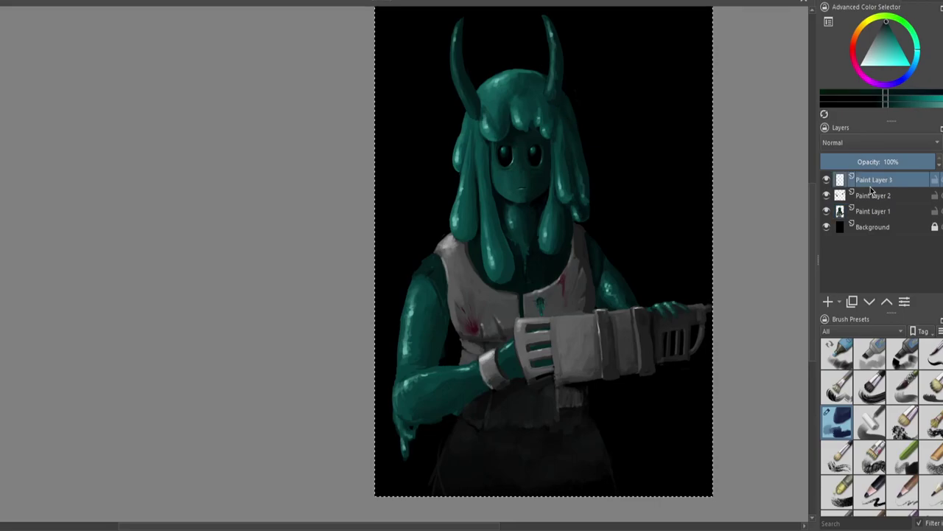
pyautogui.scroll(4, 538, 140)
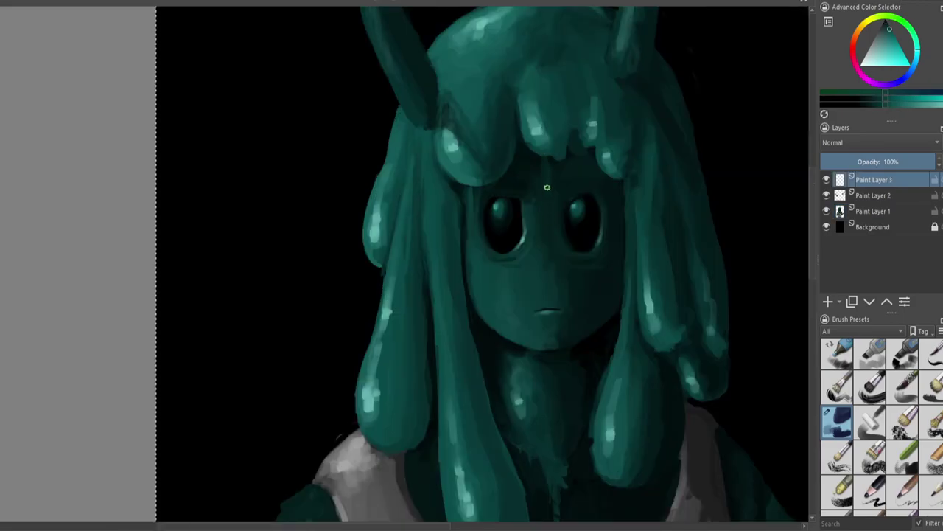
pyautogui.scroll(2, 557, 121)
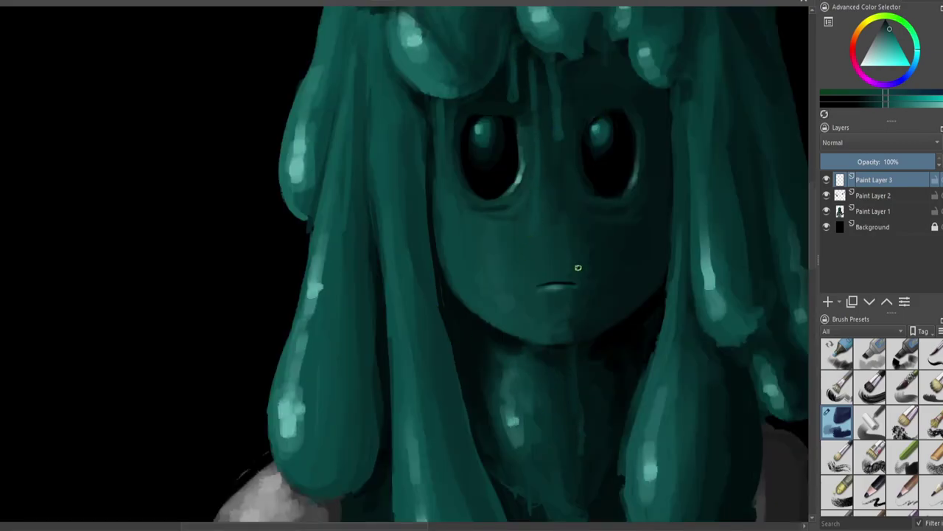
pyautogui.scroll(-3, 585, 297)
pyautogui.scroll(-1, 538, 177)
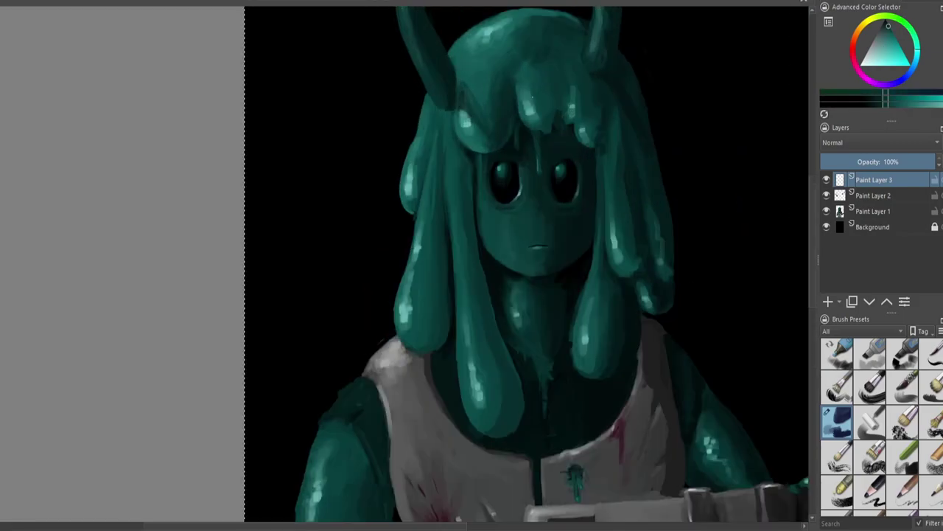
# Refine the tears in the lower vest with grey edges and dark teal skin showing through
pyautogui.moveTo(464, 516); pyautogui.dragTo(530, 350)
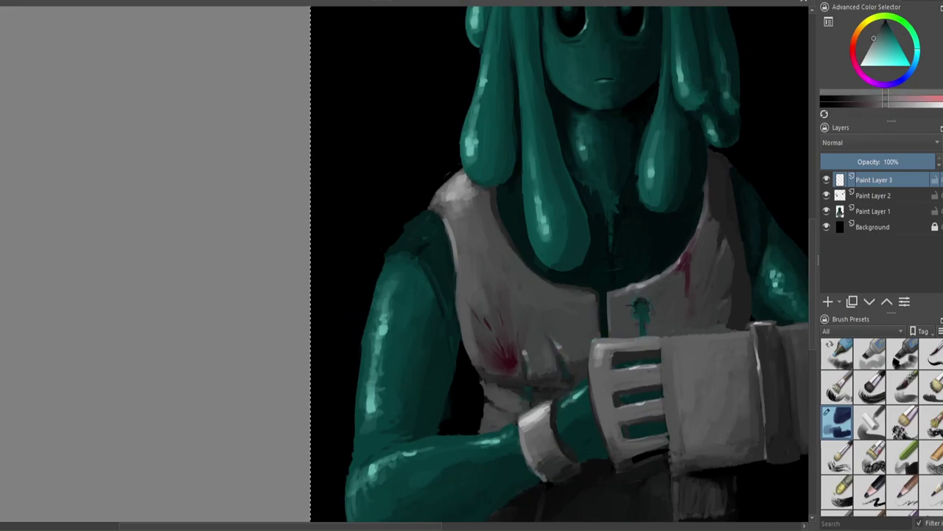
pyautogui.scroll(-5, 447, 225)
pyautogui.scroll(4, 446, 226)
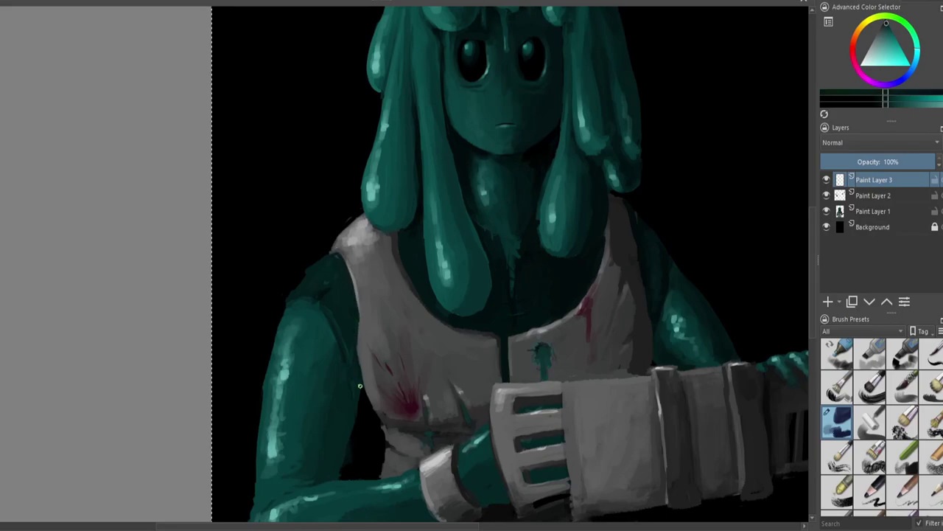
# Touch up the dark grey shading on the vest's shadowed side and strap, using Paint Layer 1 and Paint Layer 3
pyautogui.press('pagedown')
pyautogui.press('pagedown')
pyautogui.press('pageup')
pyautogui.press('pagedown')
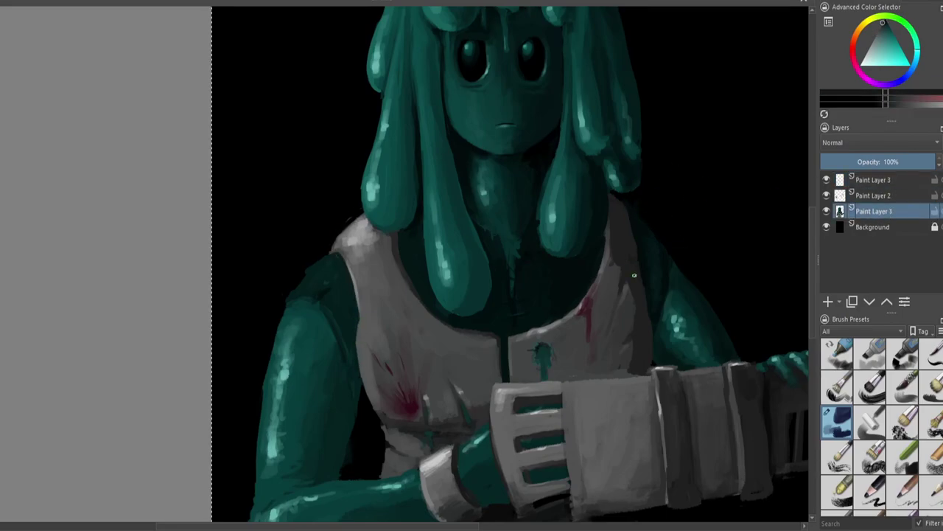
pyautogui.press('pageup')
pyautogui.press('pageup')
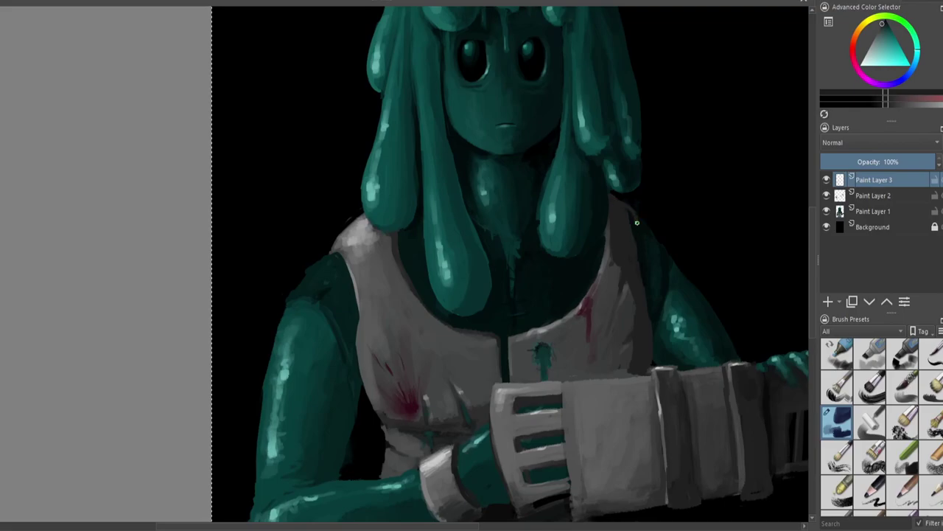
# On Paint Layer 1, repaint the grey cloth flap hanging beneath the weapon and touch up the dark teal chest shadow
pyautogui.scroll(-3, 639, 287)
pyautogui.scroll(3, 494, 472)
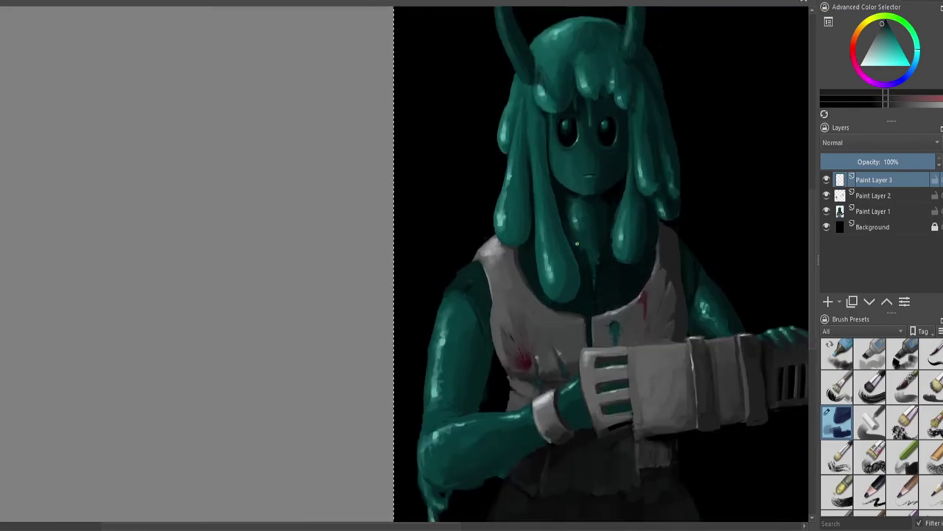
pyautogui.click(884, 212)
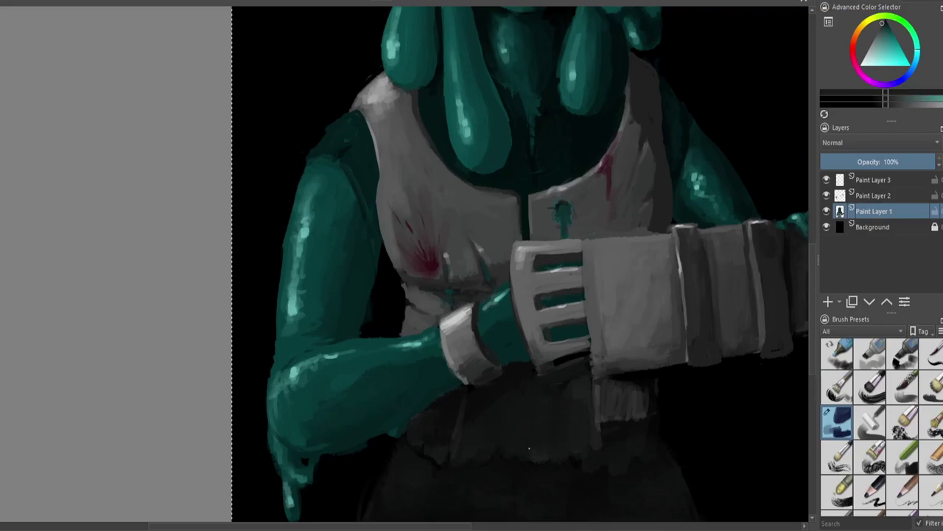
pyautogui.scroll(-3, 453, 465)
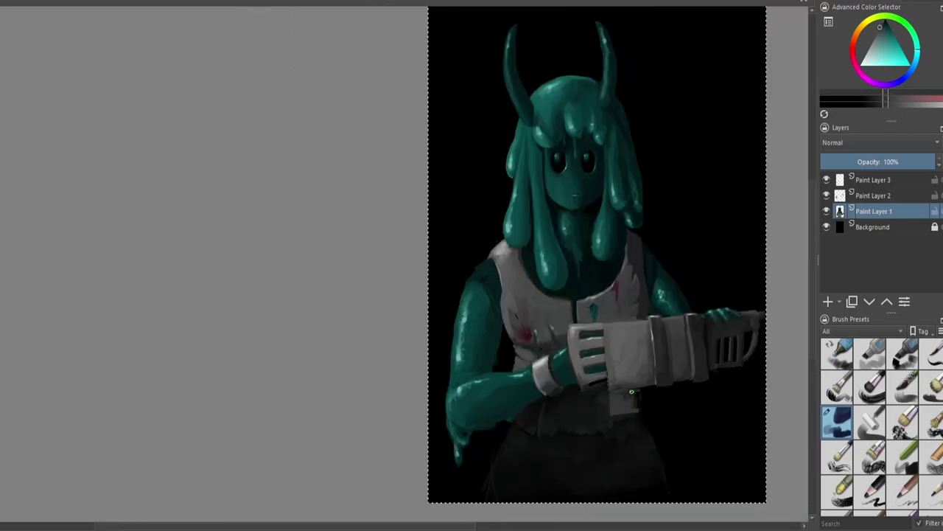
pyautogui.scroll(2, 620, 395)
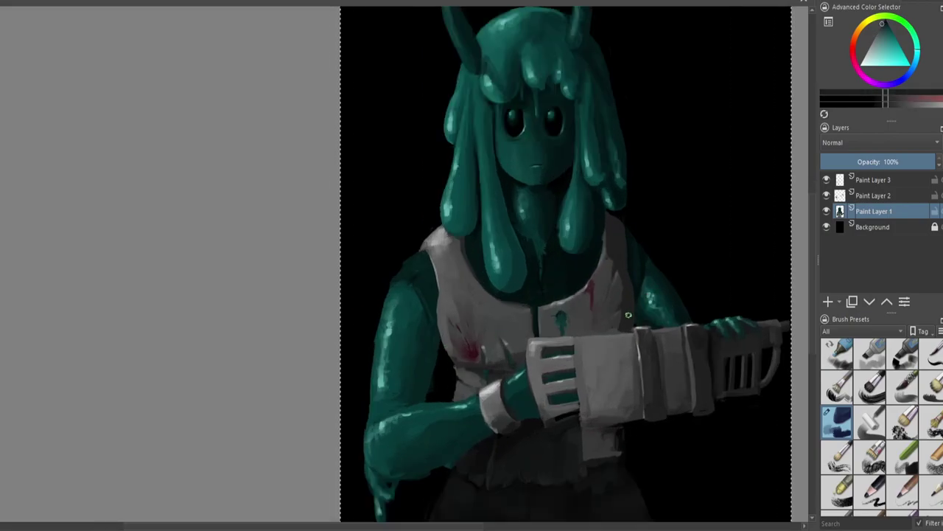
pyautogui.keyDown('ctrl'); pyautogui.click(498, 301); pyautogui.keyUp('ctrl')
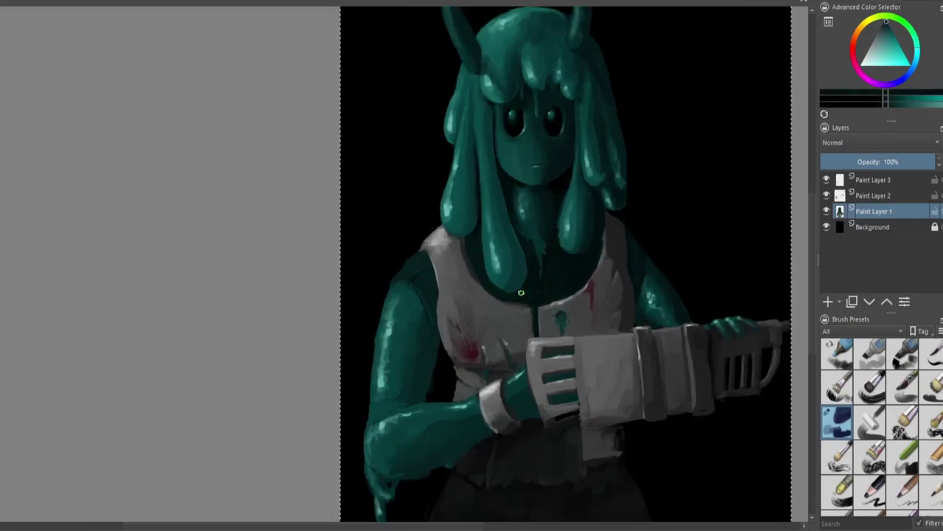
pyautogui.scroll(2, 560, 163)
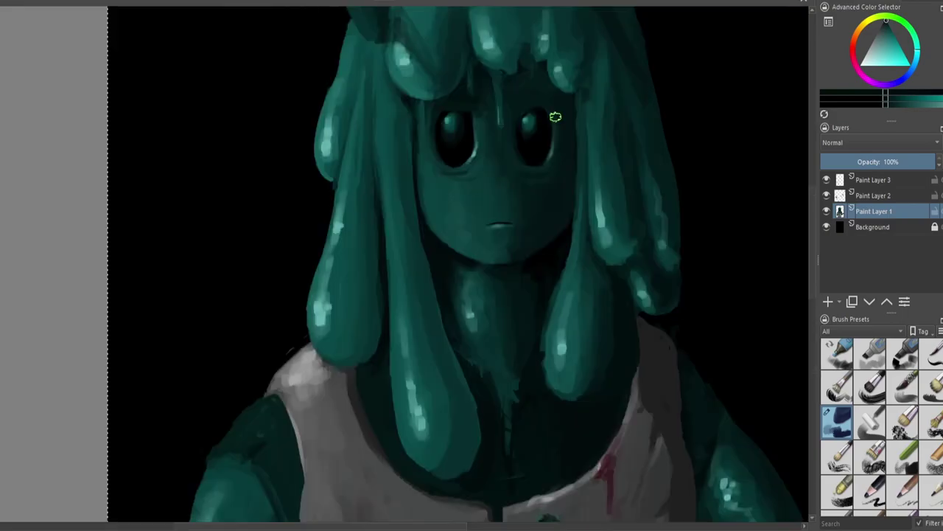
# Switch to the large airbrush and softly shade the lower part of the skirt with sampled dark tones
pyautogui.scroll(-4, 643, 382)
pyautogui.keyDown('ctrl'); pyautogui.click(457, 391); pyautogui.keyUp('ctrl')
pyautogui.press('/')
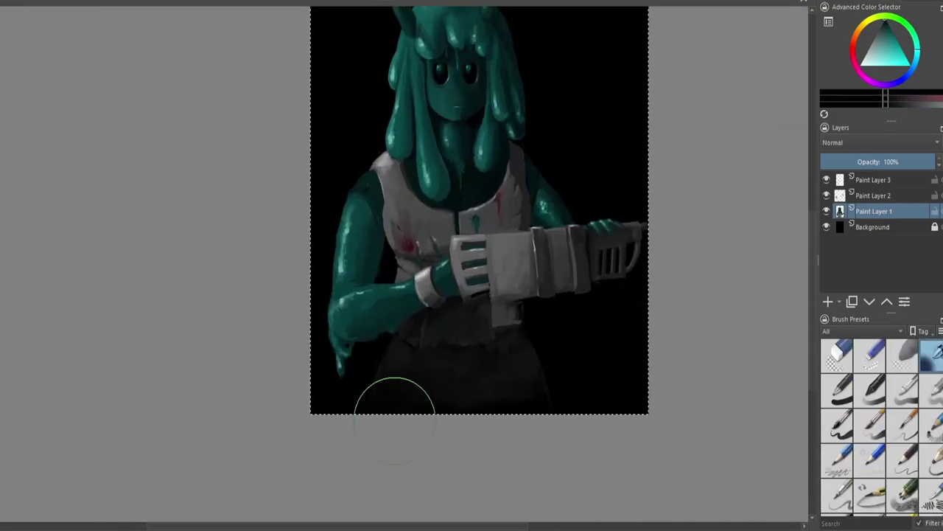
pyautogui.keyDown('ctrl'); pyautogui.click(467, 362); pyautogui.keyUp('ctrl')
pyautogui.scroll(5, 484, 248)
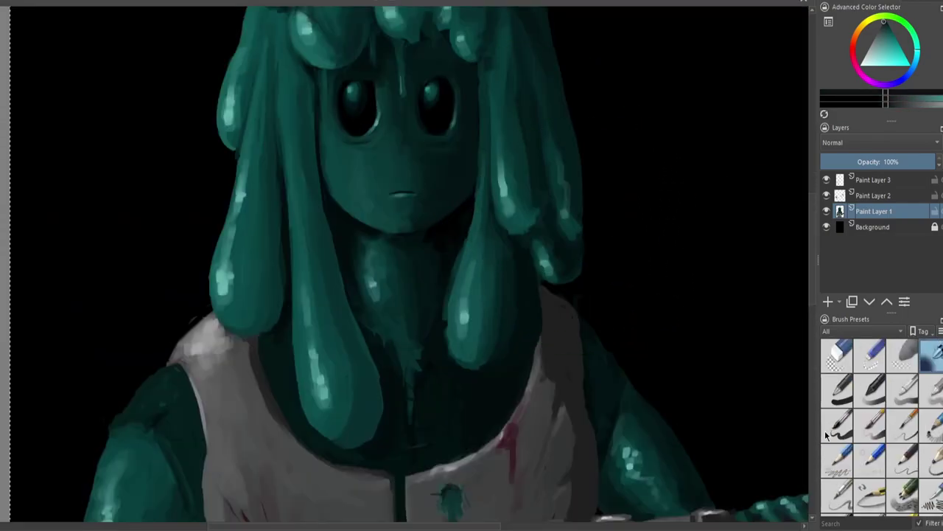
# Return to the previous paint brush and reshape the upper edges of both eyes with sampled dark colors
pyautogui.press('/')
pyautogui.keyDown('ctrl'); pyautogui.click(475, 131); pyautogui.keyUp('ctrl')
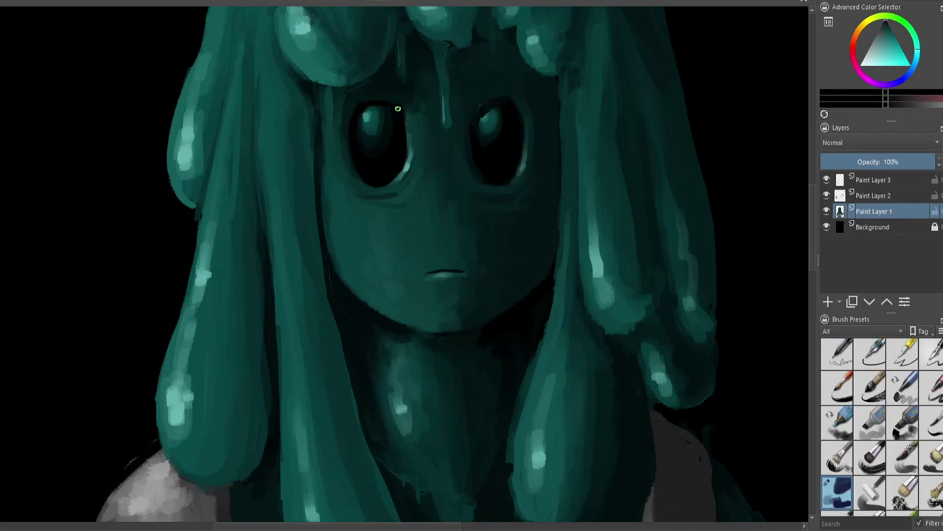
pyautogui.keyDown('ctrl'); pyautogui.click(503, 101); pyautogui.keyUp('ctrl')
pyautogui.scroll(-3, 504, 101)
pyautogui.scroll(3, 516, 184)
# Undo the trial stroke by the eye and paint an arched teal brow above the more brightly lit eye on Paint Layer 3
pyautogui.moveTo(528, 195); pyautogui.dragTo(578, 158)
pyautogui.hotkey('ctrl', 'z')
pyautogui.click(848, 183)
pyautogui.moveTo(383, 167)
pyautogui.mouseDown()
pyautogui.moveTo(436, 168)
pyautogui.moveTo(435, 177)
pyautogui.mouseUp()
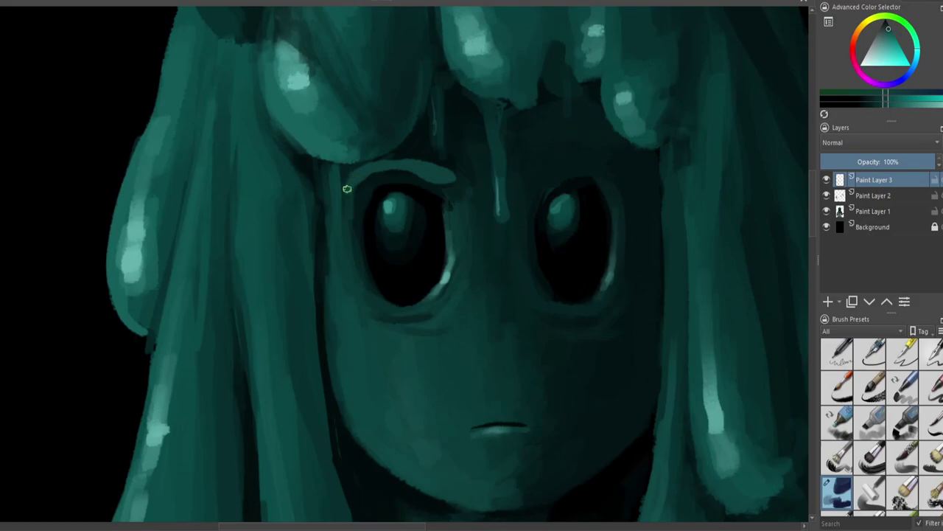
# Paint a matching arched teal brow above the shaded eye and sharpen its inner end into an angled shape
pyautogui.scroll(-3, 545, 167)
pyautogui.scroll(3, 611, 143)
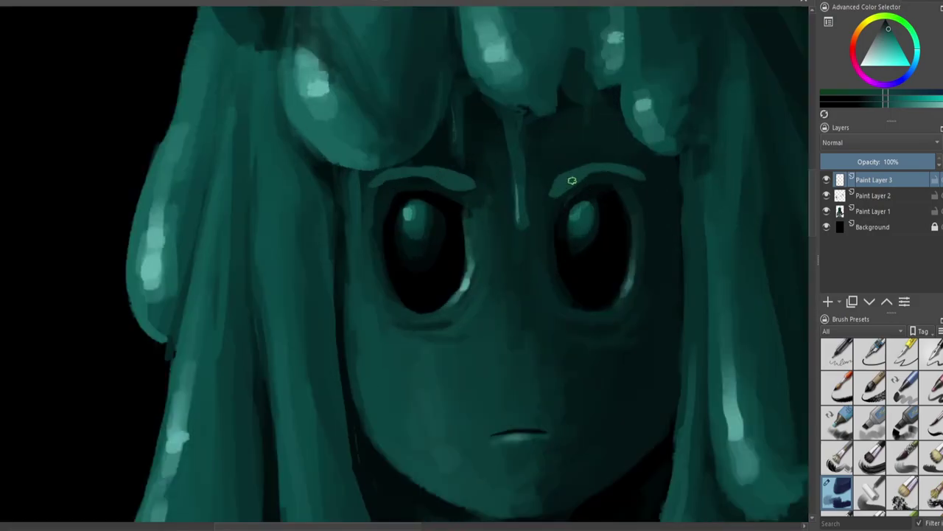
pyautogui.scroll(-3, 438, 175)
pyautogui.scroll(3, 514, 249)
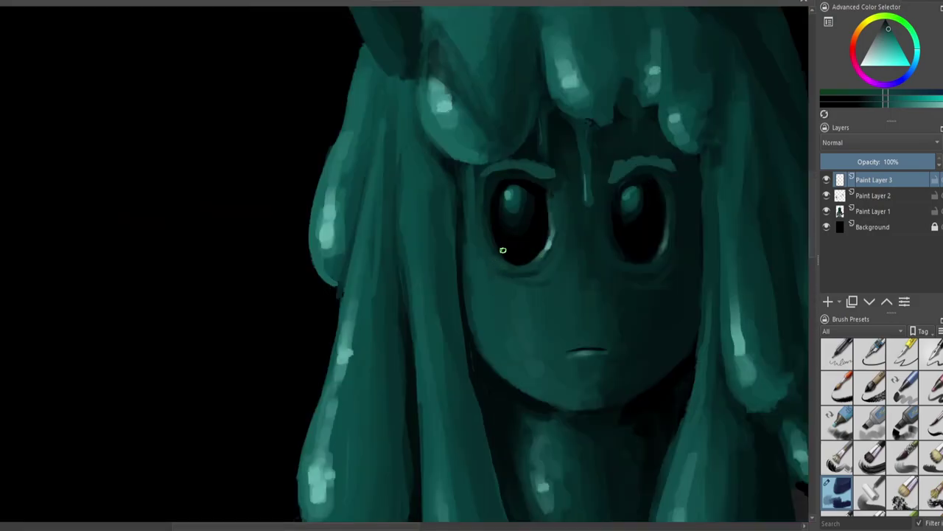
# Paint pale teal highlights along both brows and the lower rims of both eyes
pyautogui.keyDown('ctrl'); pyautogui.click(522, 257); pyautogui.keyUp('ctrl')
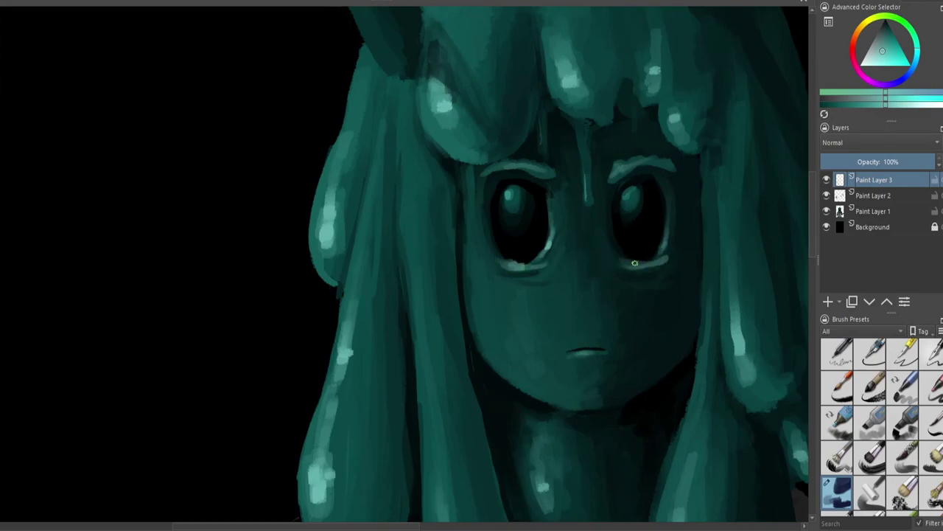
pyautogui.scroll(2, 517, 226)
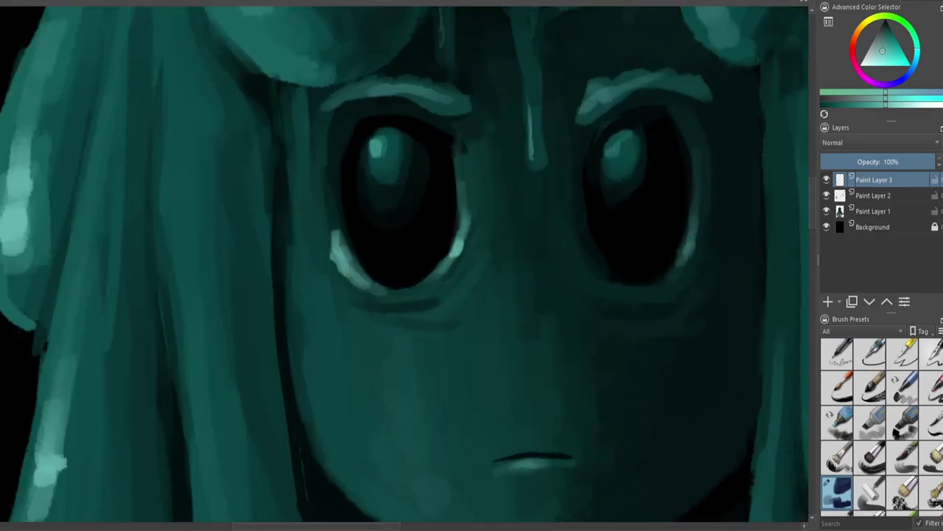
pyautogui.moveTo(339, 96); pyautogui.dragTo(413, 88)
pyautogui.moveTo(700, 232); pyautogui.dragTo(653, 280)
pyautogui.moveTo(336, 217); pyautogui.dragTo(347, 269)
pyautogui.moveTo(604, 99); pyautogui.dragTo(685, 81)
pyautogui.moveTo(697, 219); pyautogui.dragTo(704, 258)
# Refine the pale brow highlights and thin the bright rim on the shaded eye
pyautogui.scroll(-3, 673, 284)
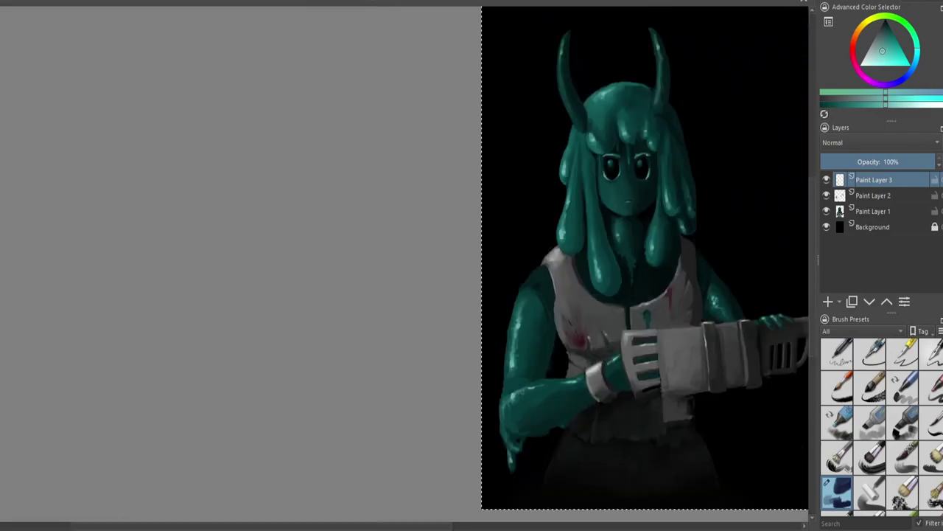
pyautogui.scroll(3, 652, 190)
pyautogui.scroll(1, 523, 147)
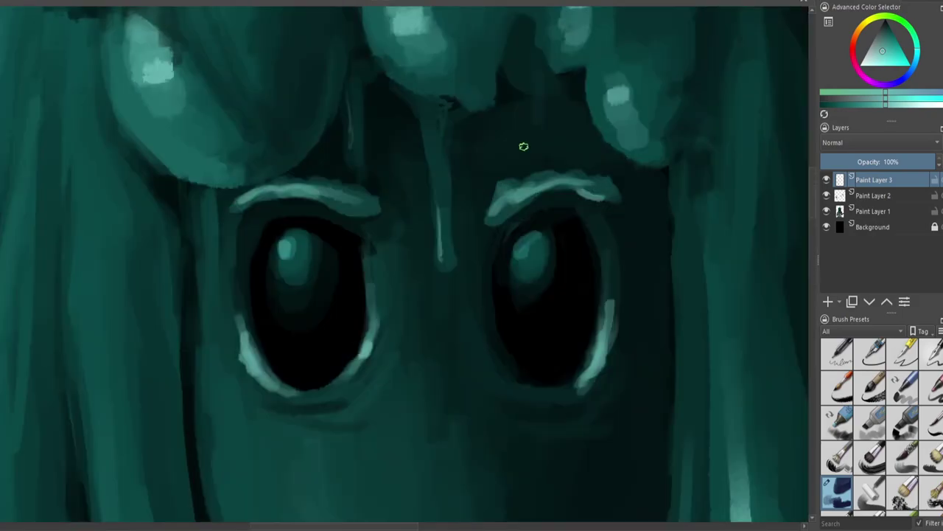
pyautogui.scroll(-3, 523, 148)
pyautogui.scroll(3, 297, 180)
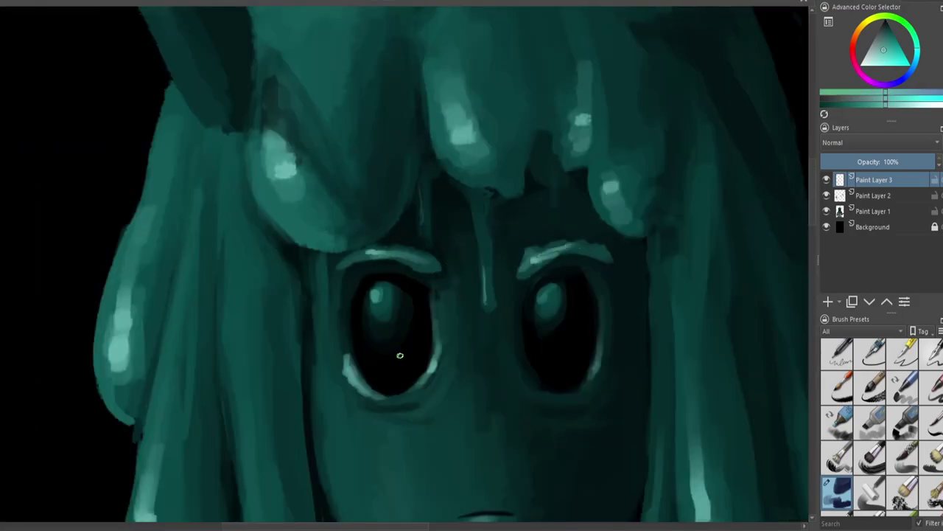
# Add small pointed spikes to the upper edges of both brows and try a dark nose line beneath them
pyautogui.keyDown('ctrl'); pyautogui.click(406, 249); pyautogui.keyUp('ctrl')
pyautogui.scroll(-3, 562, 241)
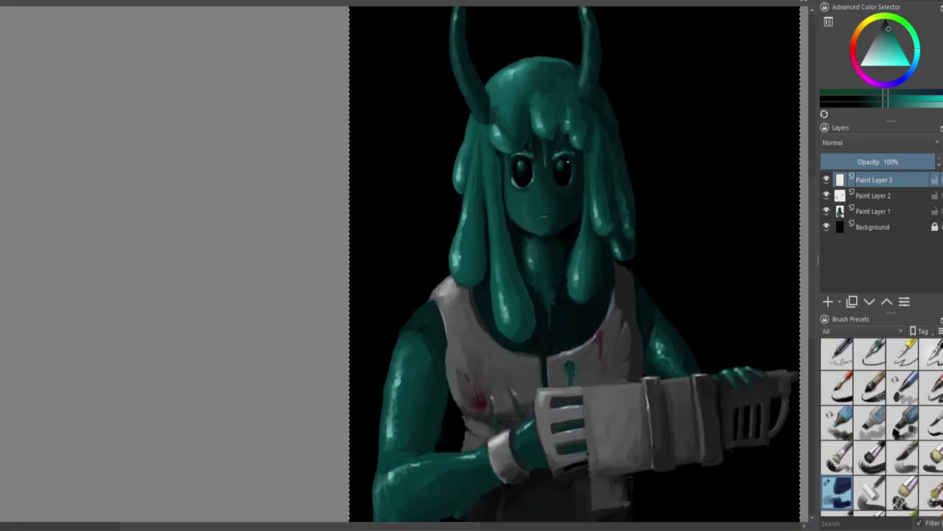
pyautogui.scroll(3, 523, 183)
pyautogui.keyDown('ctrl'); pyautogui.click(523, 184); pyautogui.keyUp('ctrl')
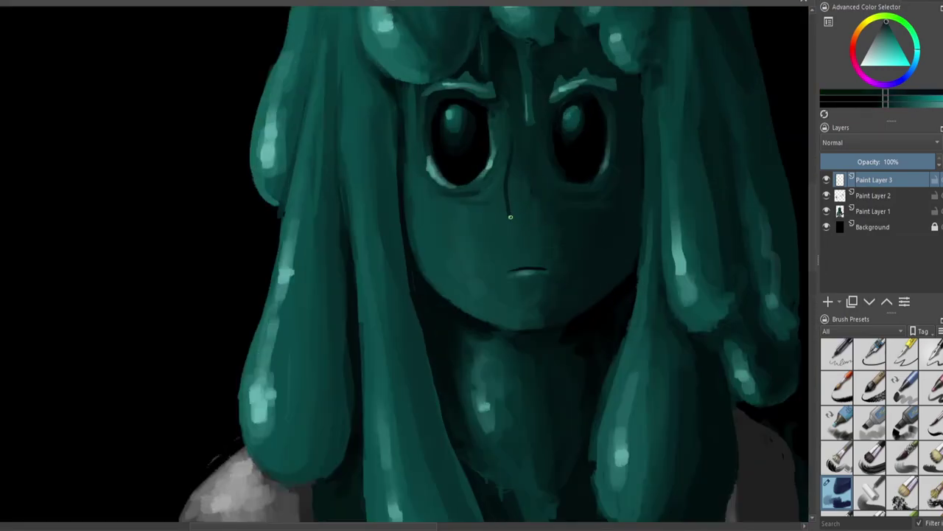
pyautogui.scroll(1, 567, 93)
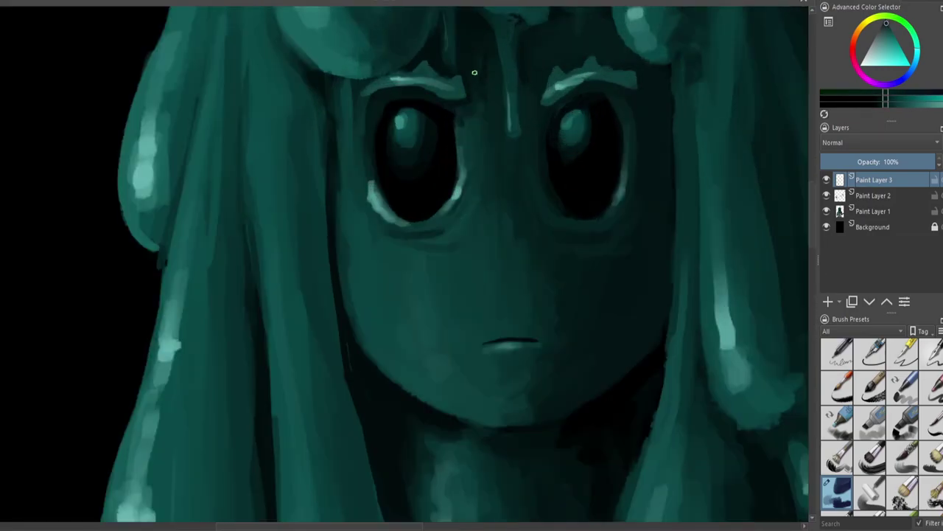
pyautogui.scroll(1, 496, 60)
# Blend the cheek and shade beneath the lower lip with teal tones sampled from the face
pyautogui.keyDown('ctrl'); pyautogui.click(457, 279); pyautogui.keyUp('ctrl')
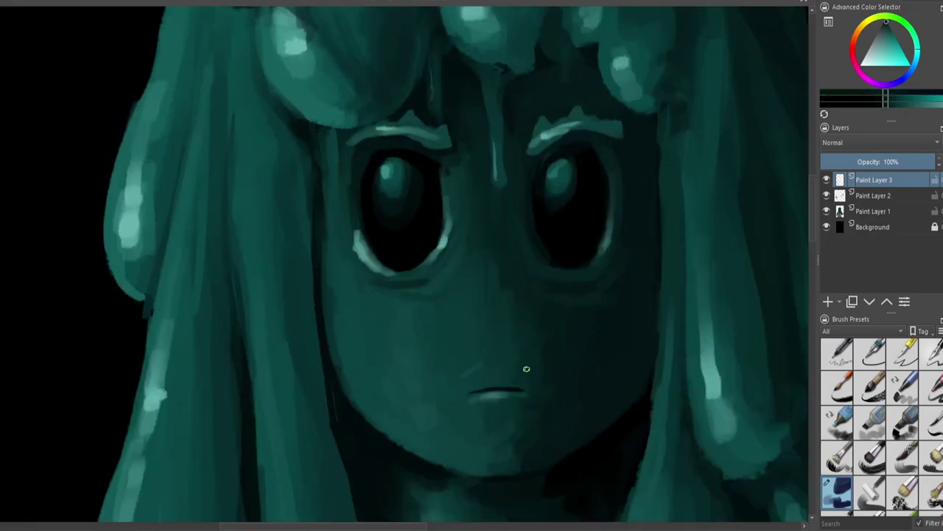
pyautogui.keyDown('ctrl'); pyautogui.click(472, 310); pyautogui.keyUp('ctrl')
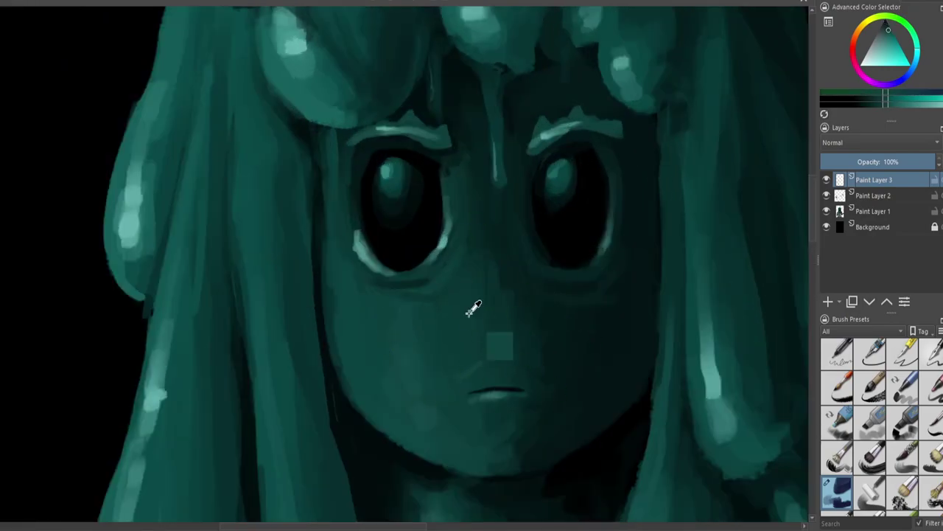
pyautogui.keyDown('ctrl'); pyautogui.click(557, 340); pyautogui.keyUp('ctrl')
pyautogui.keyDown('ctrl'); pyautogui.click(469, 399); pyautogui.keyUp('ctrl')
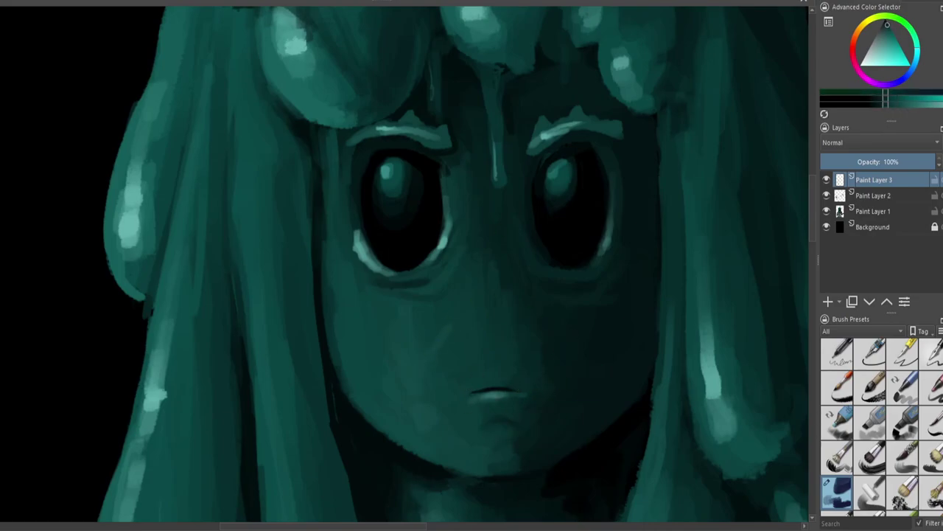
pyautogui.scroll(-5, 515, 389)
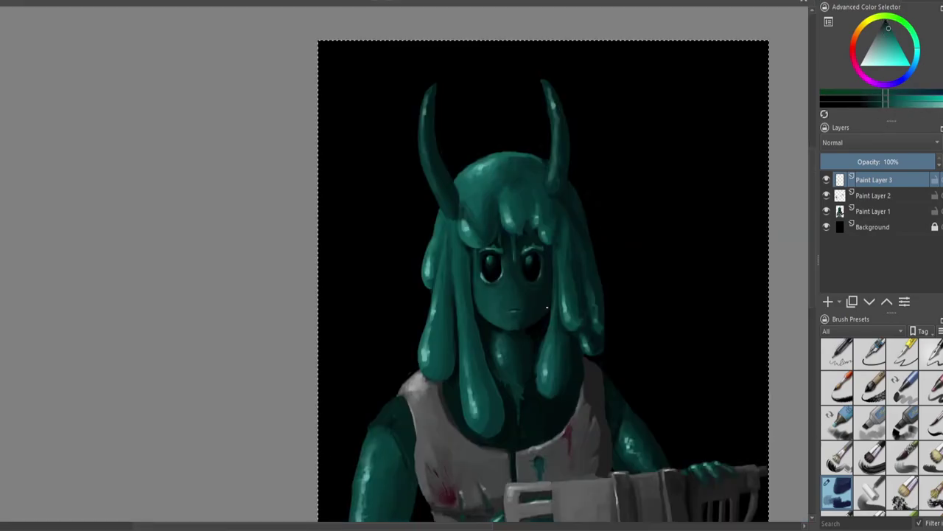
# Rework the dark mouth line and the lower-lip highlight with sampled teal tones
pyautogui.scroll(7, 513, 199)
pyautogui.keyDown('ctrl'); pyautogui.click(467, 278); pyautogui.keyUp('ctrl')
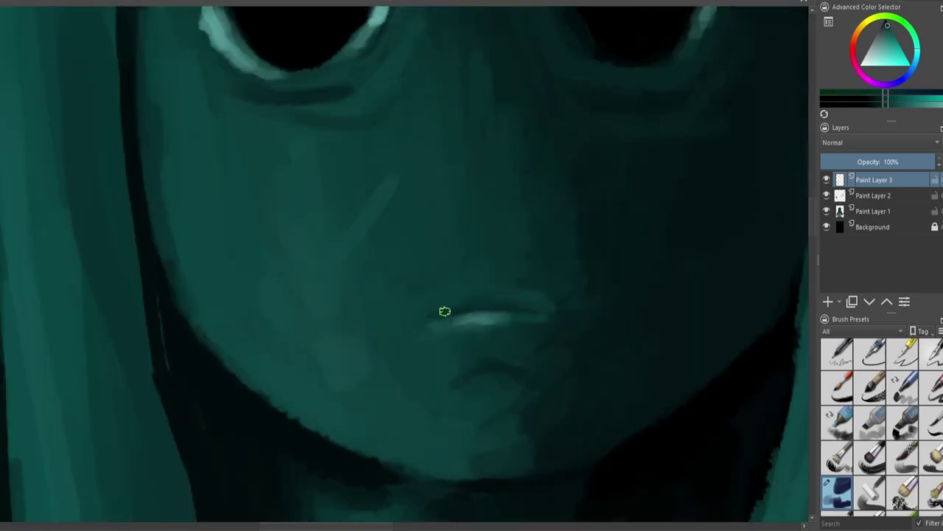
pyautogui.scroll(1, 528, 331)
pyautogui.scroll(-5, 528, 332)
pyautogui.scroll(4, 595, 385)
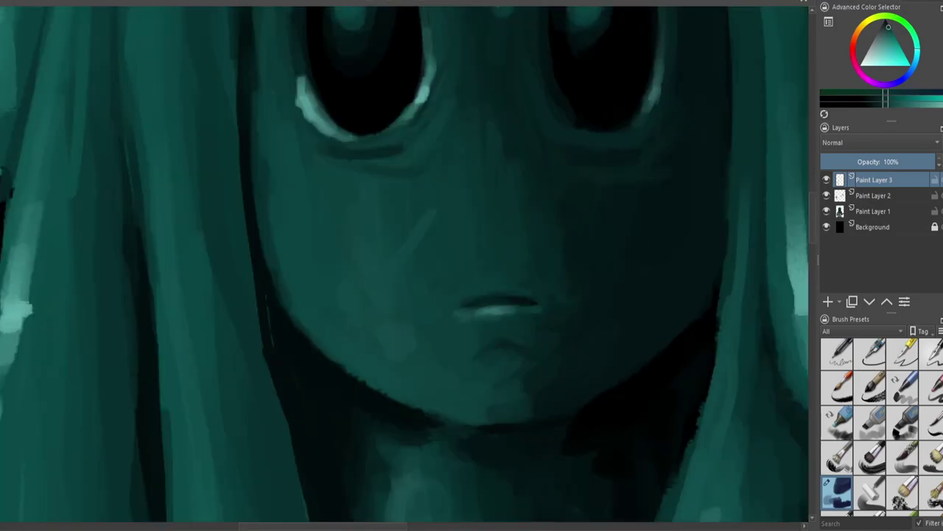
pyautogui.scroll(-2, 505, 322)
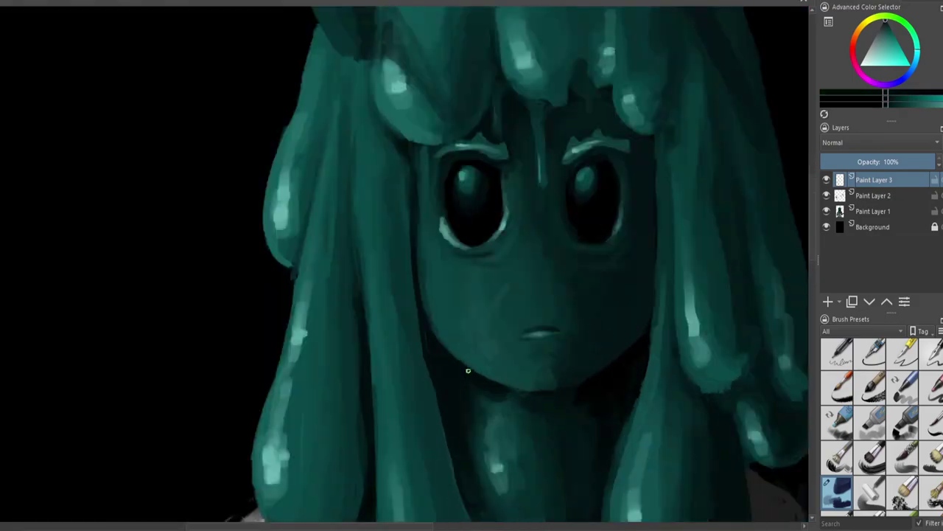
pyautogui.keyDown('ctrl'); pyautogui.click(482, 254); pyautogui.keyUp('ctrl')
pyautogui.keyDown('ctrl'); pyautogui.click(439, 234); pyautogui.keyUp('ctrl')
pyautogui.scroll(-2, 551, 321)
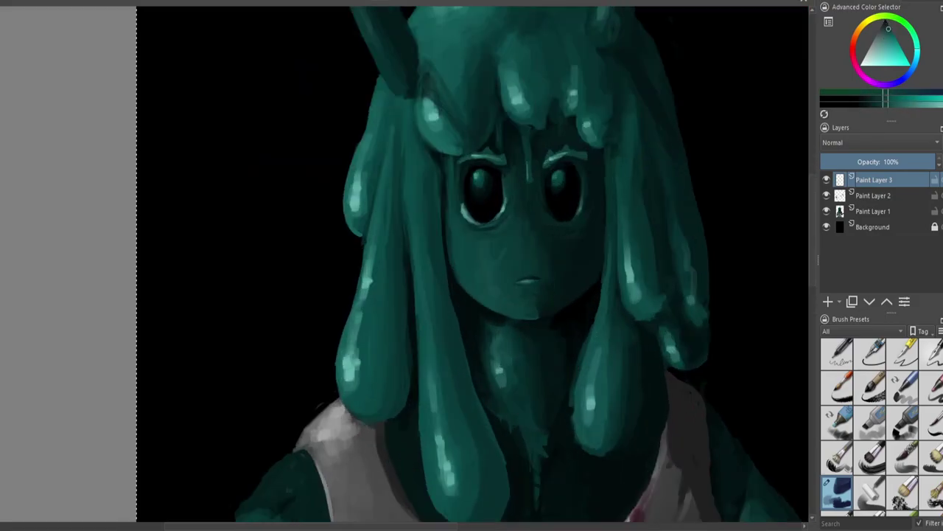
# Repaint the mouth as a wider, downturned frown using dark and mid teal sampled around the lips
pyautogui.keyDown('ctrl'); pyautogui.click(520, 274); pyautogui.keyUp('ctrl')
pyautogui.moveTo(508, 280); pyautogui.dragTo(543, 278)
pyautogui.keyDown('ctrl'); pyautogui.click(543, 283); pyautogui.keyUp('ctrl')
pyautogui.keyDown('ctrl'); pyautogui.click(512, 277); pyautogui.keyUp('ctrl')
pyautogui.keyDown('ctrl'); pyautogui.click(514, 281); pyautogui.keyUp('ctrl')
pyautogui.keyDown('ctrl'); pyautogui.click(514, 281); pyautogui.keyUp('ctrl')
pyautogui.press('2')
pyautogui.press('1')
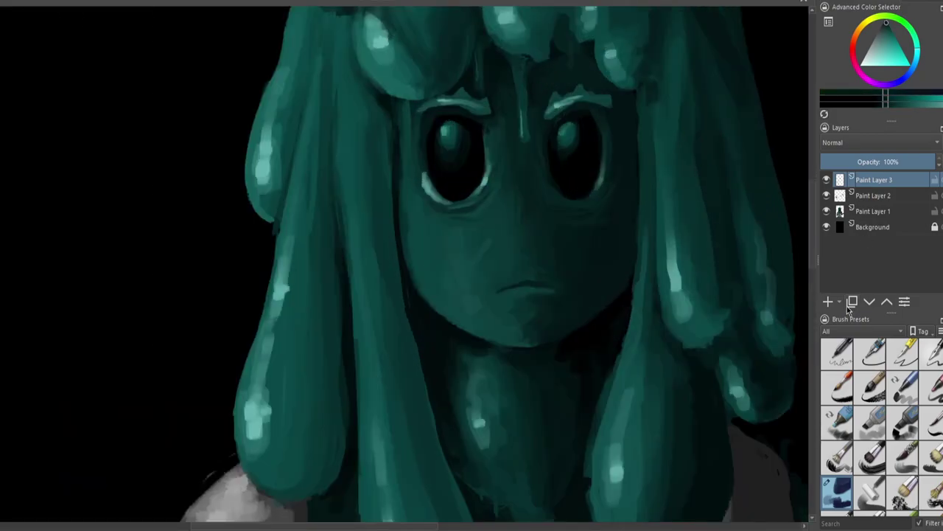
# Cover the teal eye reflections with black and try a pale teal ring pupil in the brighter eye
pyautogui.keyDown('ctrl'); pyautogui.click(451, 144); pyautogui.keyUp('ctrl')
pyautogui.moveTo(442, 133); pyautogui.dragTo(454, 147)
pyautogui.moveTo(566, 131); pyautogui.dragTo(573, 127)
pyautogui.keyDown('ctrl'); pyautogui.click(446, 188); pyautogui.keyUp('ctrl')
pyautogui.moveTo(447, 126)
pyautogui.mouseDown()
pyautogui.moveTo(452, 160)
pyautogui.moveTo(455, 134)
pyautogui.moveTo(580, 132)
pyautogui.moveTo(502, 181)
pyautogui.mouseUp()
pyautogui.hotkey('ctrl', 'z')
pyautogui.hotkey('ctrl', 'z')
pyautogui.press('-')
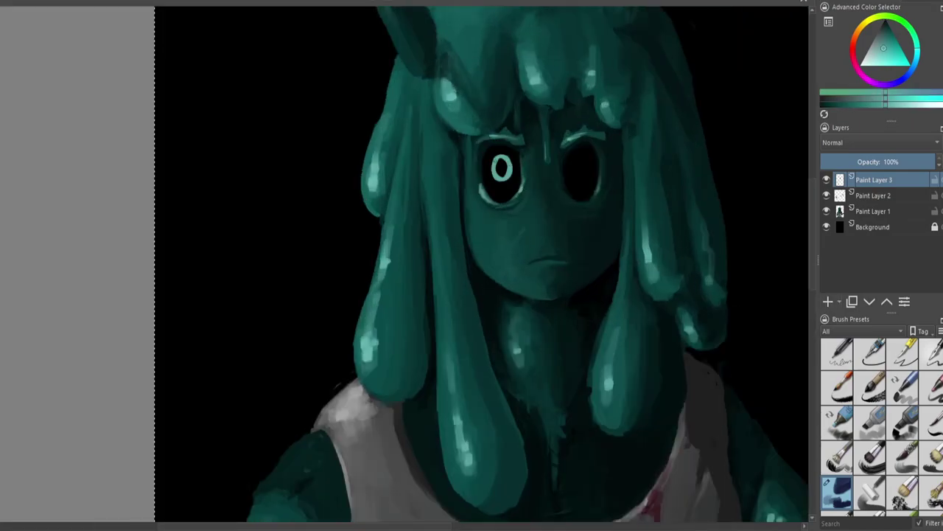
# Compare the eye versions, undoing the trial ring pupil and the black paint over the shaded eye's reflection
pyautogui.press('2')
pyautogui.press('1')
pyautogui.press('2')
pyautogui.press('1')
pyautogui.hotkey('ctrl', 'shift', 'z')
pyautogui.hotkey('ctrl', 'shift', 'z')
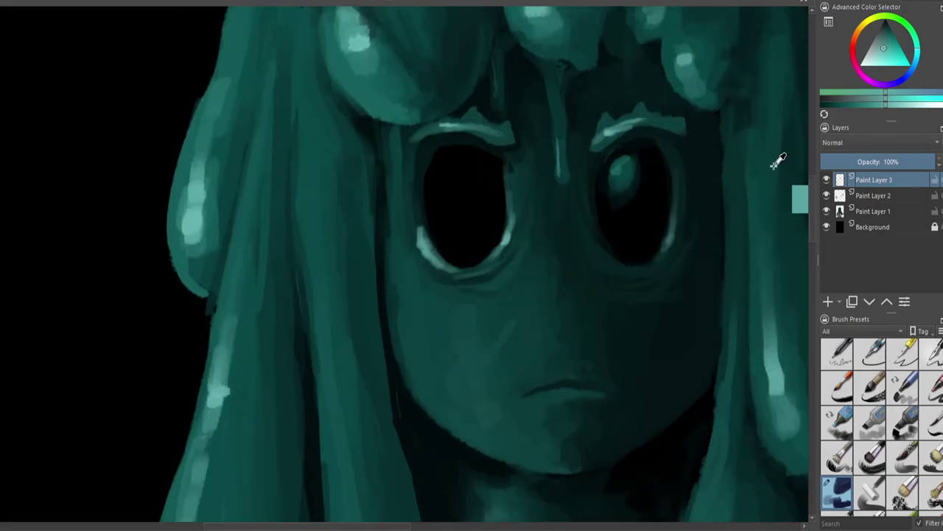
pyautogui.hotkey('ctrl', 'z')
pyautogui.hotkey('ctrl', 'z')
pyautogui.hotkey('ctrl', 'shift', 'z')
pyautogui.hotkey('ctrl', 'shift', 'z')
pyautogui.hotkey('ctrl', 'z')
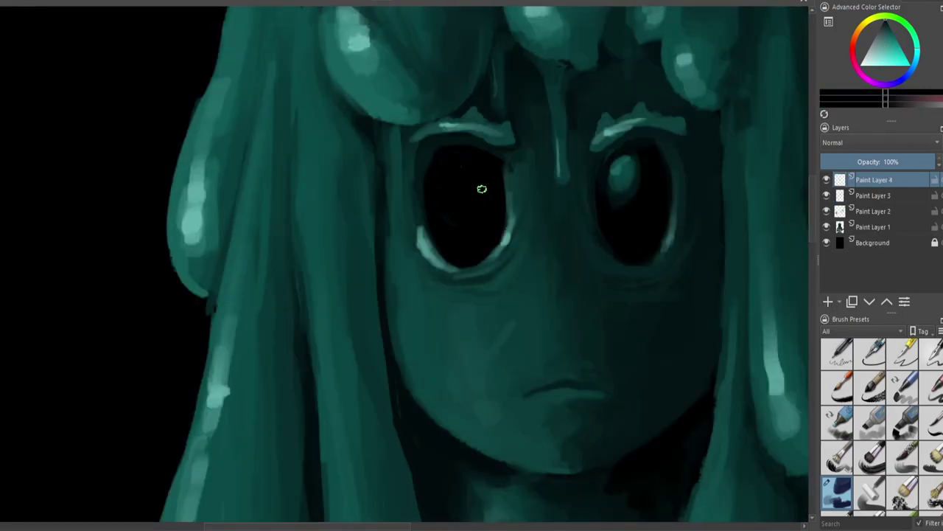
pyautogui.hotkey('ctrl', 'z')
# Add a new paint layer and fill a slim pale teal oval in each blackened eye
pyautogui.press('Insert')
pyautogui.moveTo(456, 187)
pyautogui.mouseDown()
pyautogui.moveTo(448, 162)
pyautogui.moveTo(436, 226)
pyautogui.mouseUp()
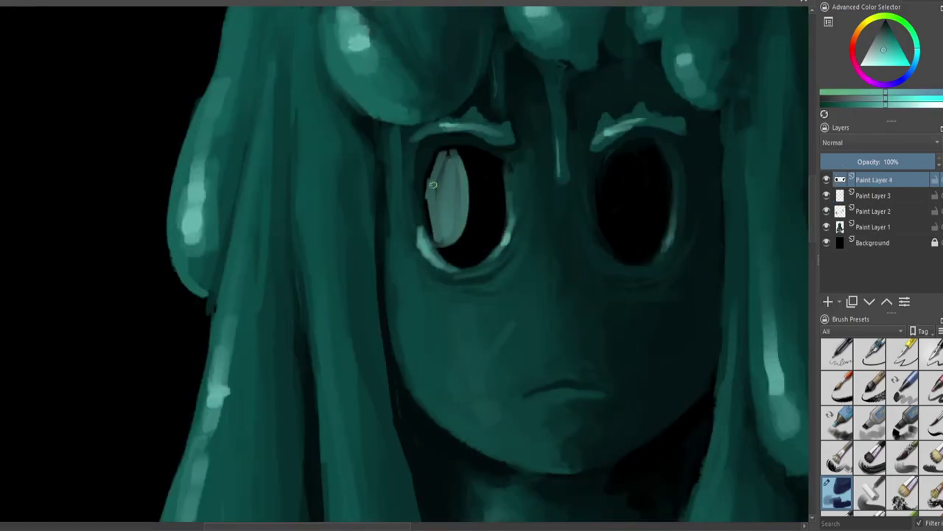
pyautogui.keyDown('ctrl'); pyautogui.click(449, 194); pyautogui.keyUp('ctrl')
pyautogui.moveTo(623, 151); pyautogui.dragTo(611, 231)
pyautogui.press('-')
# Compare the ovals by undoing and redoing them, and undo the pale oval in the shaded eye
pyautogui.hotkey('ctrl', 'z')
pyautogui.hotkey('ctrl', 'z')
pyautogui.hotkey('ctrl', 'z')
pyautogui.hotkey('ctrl', 'shift', 'z')
pyautogui.hotkey('ctrl', 'shift', 'z')
pyautogui.hotkey('ctrl', 'shift', 'z')
pyautogui.hotkey('ctrl', 'z')
pyautogui.hotkey('ctrl', 'z')
pyautogui.hotkey('ctrl', 'z')
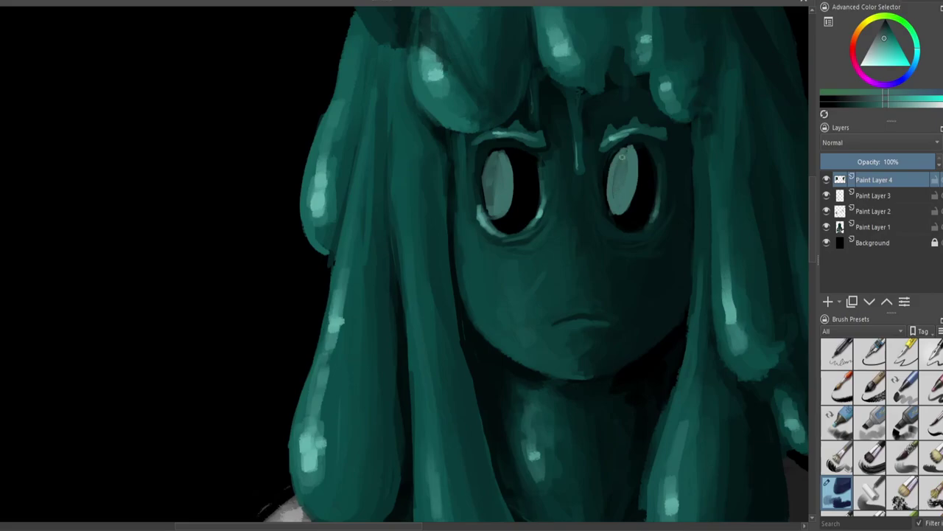
pyautogui.press('+')
pyautogui.hotkey('ctrl', 'z')
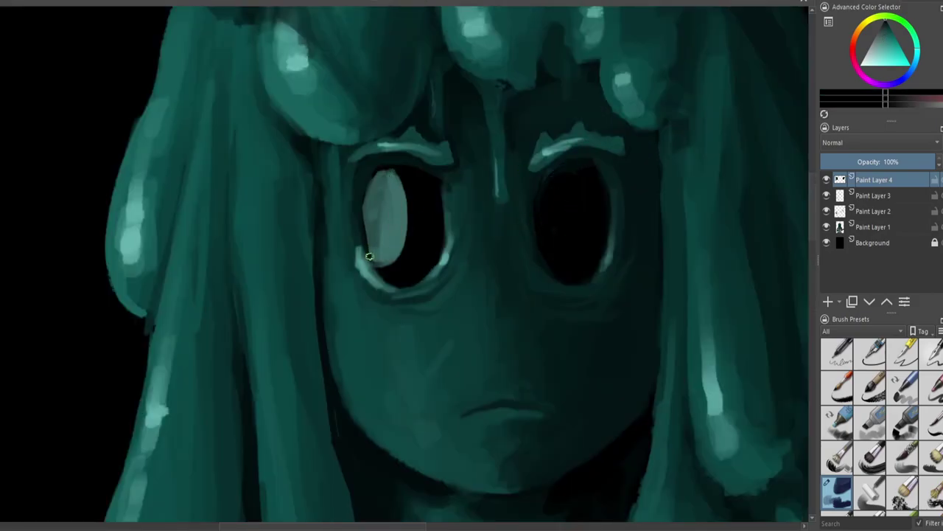
# Try splitting the pale pupils with black crescents and thin curved teal outlines, and undo them
pyautogui.press('-')
pyautogui.keyDown('ctrl'); pyautogui.click(396, 224); pyautogui.keyUp('ctrl')
pyautogui.moveTo(520, 175); pyautogui.dragTo(496, 246)
pyautogui.moveTo(494, 196)
pyautogui.mouseDown()
pyautogui.moveTo(527, 218)
pyautogui.moveTo(492, 227)
pyautogui.mouseUp()
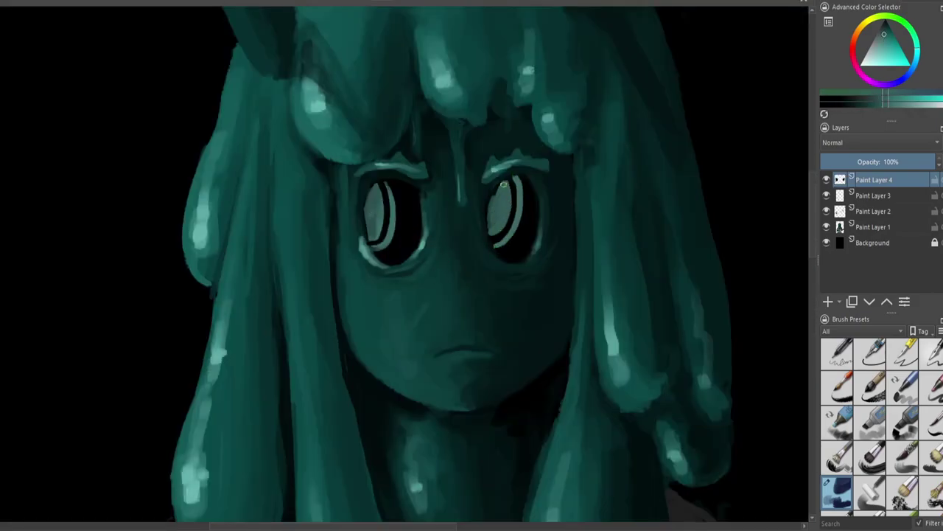
pyautogui.hotkey('ctrl', 'z')
pyautogui.hotkey('ctrl', 'z')
pyautogui.hotkey('ctrl', 'z')
pyautogui.hotkey('ctrl', 'z')
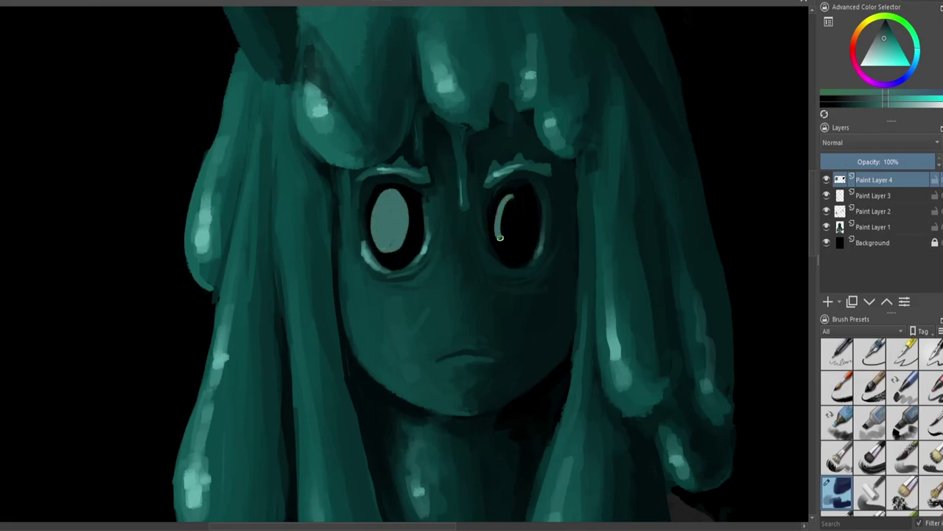
# Fill a pale teal oval pupil in each eye and trim the edges with black
pyautogui.hotkey('ctrl', 'shift', 'z')
pyautogui.hotkey('ctrl', 'shift', 'z')
pyautogui.moveTo(525, 227); pyautogui.dragTo(505, 187)
pyautogui.press('d')
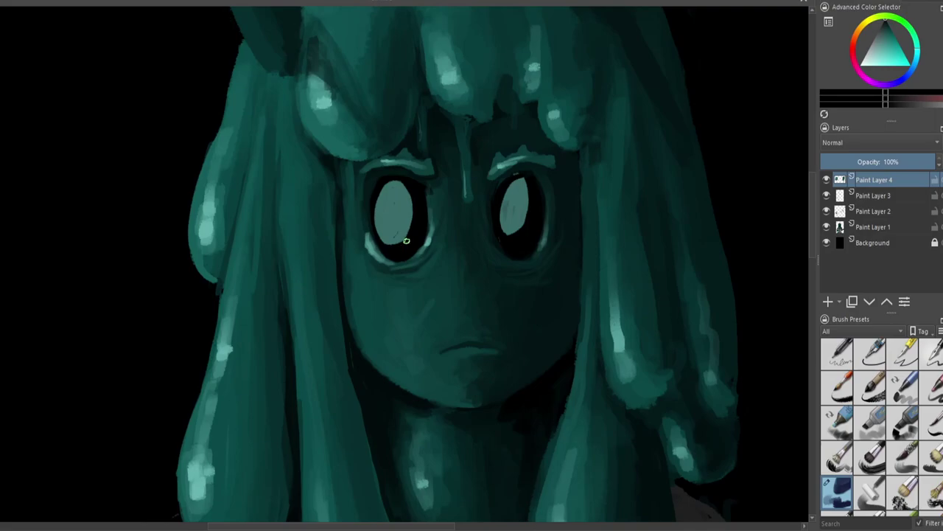
pyautogui.moveTo(381, 242); pyautogui.dragTo(414, 193)
pyautogui.keyDown('ctrl'); pyautogui.click(505, 232); pyautogui.keyUp('ctrl')
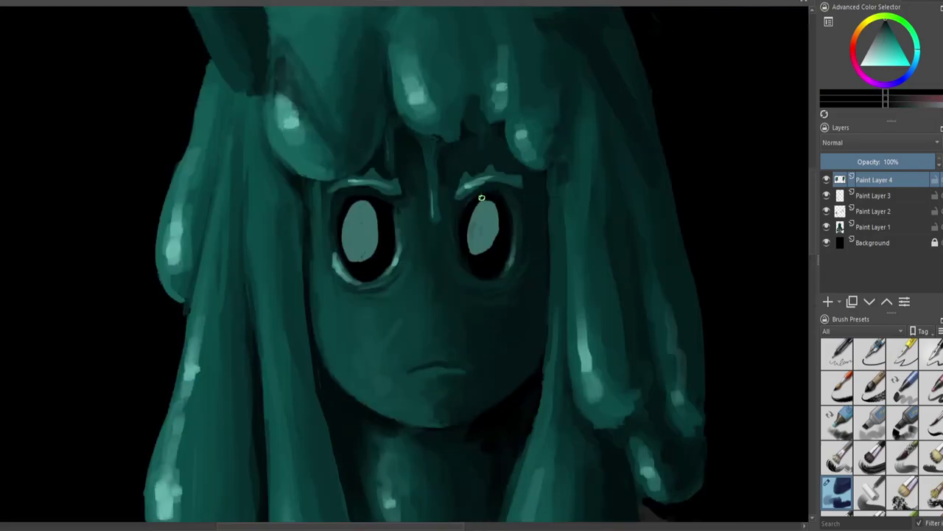
# Reshape the shaded eye's pale pupil into a rounder oval that matches the other one
pyautogui.scroll(-3, 507, 170)
pyautogui.scroll(2, 507, 170)
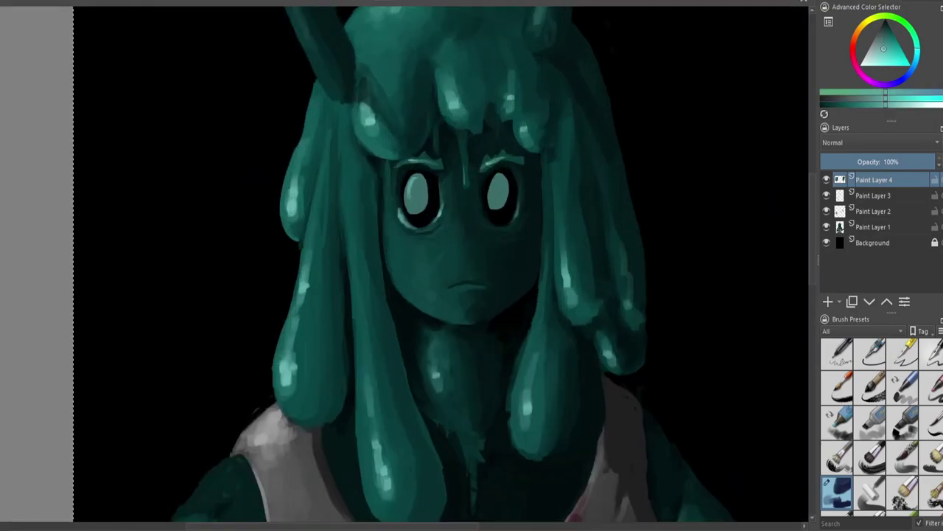
pyautogui.moveTo(492, 199); pyautogui.dragTo(491, 178)
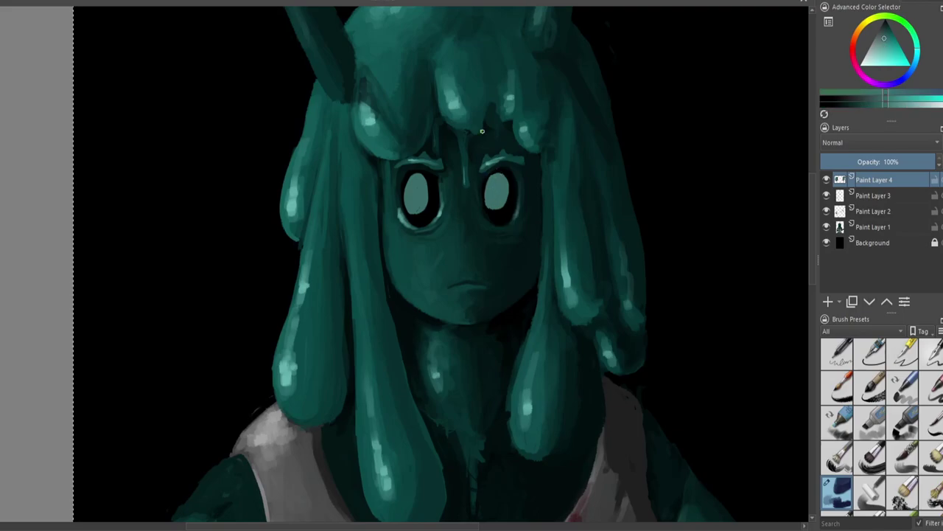
pyautogui.scroll(2, 482, 131)
pyautogui.scroll(1, 449, 185)
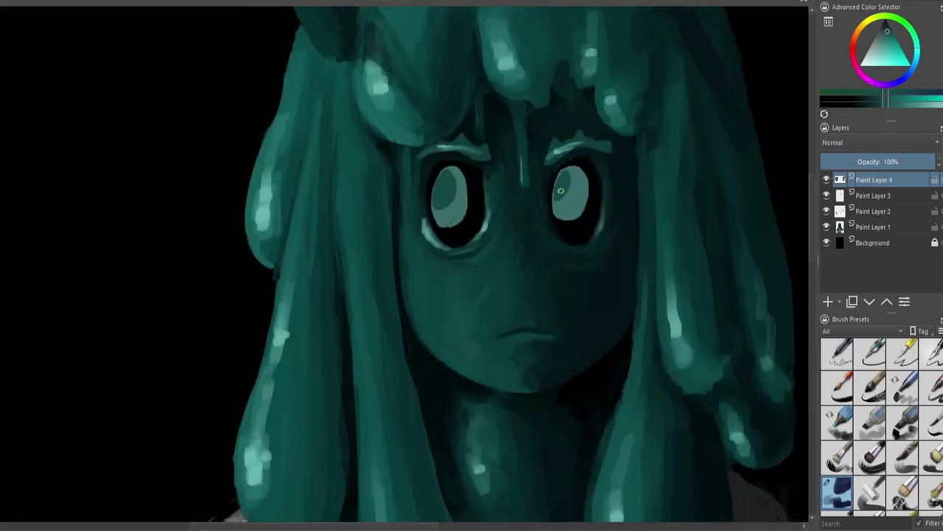
# Paint darker teal inside both pale pupils and shade their lower parts toward black
pyautogui.moveTo(558, 186); pyautogui.dragTo(561, 200)
pyautogui.scroll(-2, 516, 221)
pyautogui.scroll(2, 516, 221)
pyautogui.moveTo(457, 236); pyautogui.dragTo(468, 216)
pyautogui.keyDown('ctrl'); pyautogui.click(467, 216); pyautogui.keyUp('ctrl')
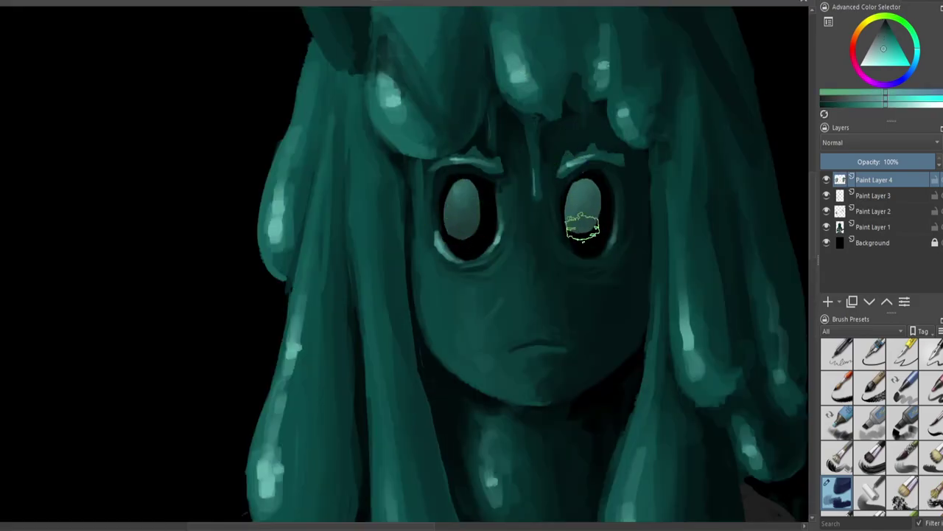
# Add soft pale teal highlights to the upper part of both pupils
pyautogui.moveTo(452, 197); pyautogui.dragTo(463, 189)
pyautogui.scroll(-3, 578, 193)
pyautogui.moveTo(572, 197); pyautogui.dragTo(621, 139)
pyautogui.scroll(4, 578, 194)
pyautogui.keyDown('ctrl'); pyautogui.click(612, 184); pyautogui.keyUp('ctrl')
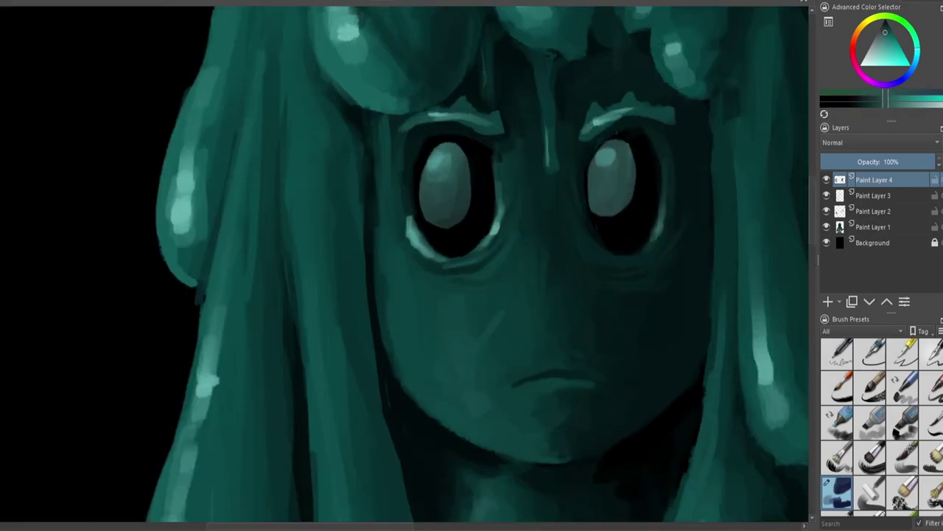
# Cover the pale pupils by painting both eyes solid black on Paint Layer 4
pyautogui.hotkey('shift', 'Delete')
pyautogui.press('Insert')
pyautogui.keyDown('ctrl'); pyautogui.click(605, 214); pyautogui.keyUp('ctrl')
pyautogui.moveTo(612, 192); pyautogui.dragTo(604, 152)
pyautogui.moveTo(446, 192)
pyautogui.mouseDown()
pyautogui.moveTo(467, 152)
pyautogui.moveTo(455, 165)
pyautogui.mouseUp()
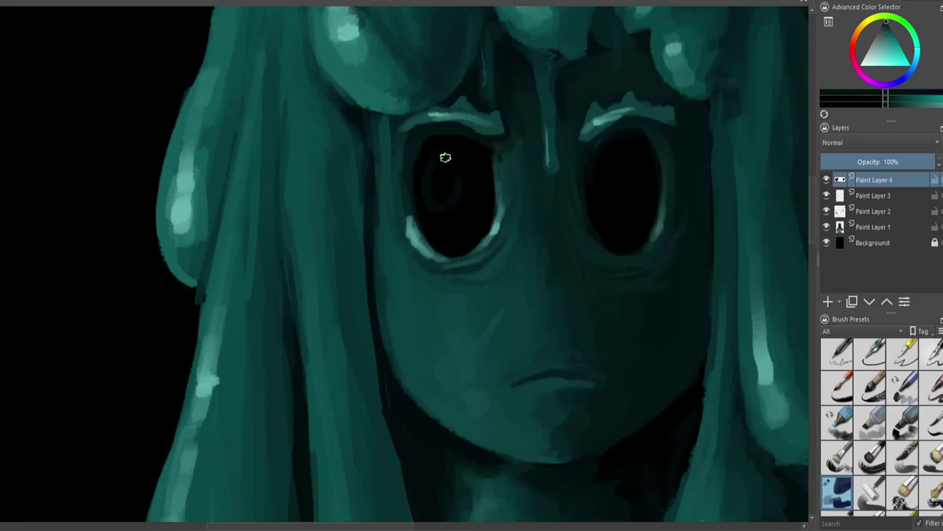
# Try thin curved teal pupils in both black eyes and a filled pale oval in the lit one
pyautogui.moveTo(603, 227); pyautogui.dragTo(630, 167)
pyautogui.moveTo(450, 221); pyautogui.dragTo(426, 204)
pyautogui.moveTo(601, 221)
pyautogui.mouseDown()
pyautogui.moveTo(594, 162)
pyautogui.moveTo(612, 140)
pyautogui.mouseUp()
pyautogui.moveTo(457, 151); pyautogui.dragTo(464, 207)
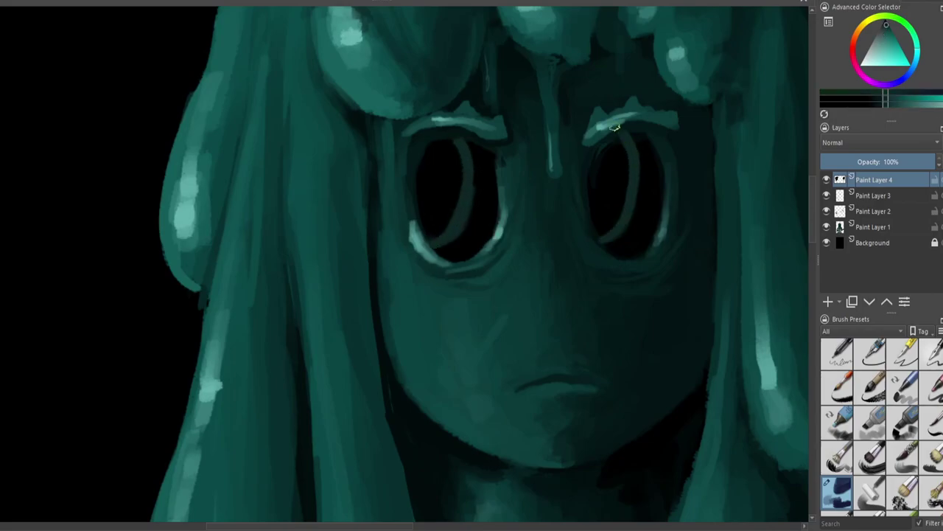
pyautogui.hotkey('ctrl', 'z')
pyautogui.hotkey('ctrl', 'z')
pyautogui.keyDown('ctrl'); pyautogui.click(394, 226); pyautogui.keyUp('ctrl')
pyautogui.moveTo(398, 147)
pyautogui.mouseDown()
pyautogui.moveTo(397, 234)
pyautogui.moveTo(401, 186)
pyautogui.moveTo(406, 238)
pyautogui.mouseUp()
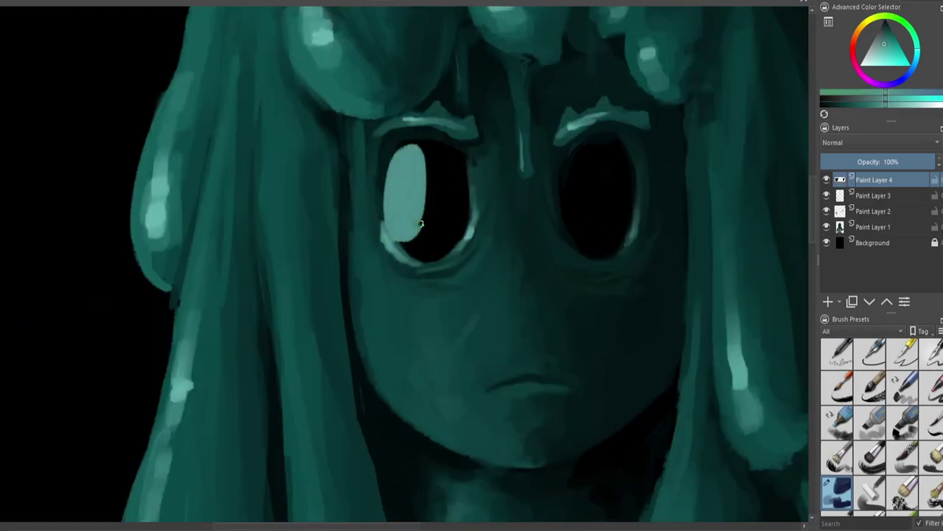
pyautogui.hotkey('ctrl', 'z')
# Paint pale teal ring-shaped pupils with black centres in both eyes
pyautogui.moveTo(443, 169); pyautogui.dragTo(439, 159)
pyautogui.moveTo(610, 156); pyautogui.dragTo(613, 210)
pyautogui.hotkey('ctrl', 'z')
pyautogui.keyDown('ctrl'); pyautogui.click(560, 137); pyautogui.keyUp('ctrl')
pyautogui.press('-')
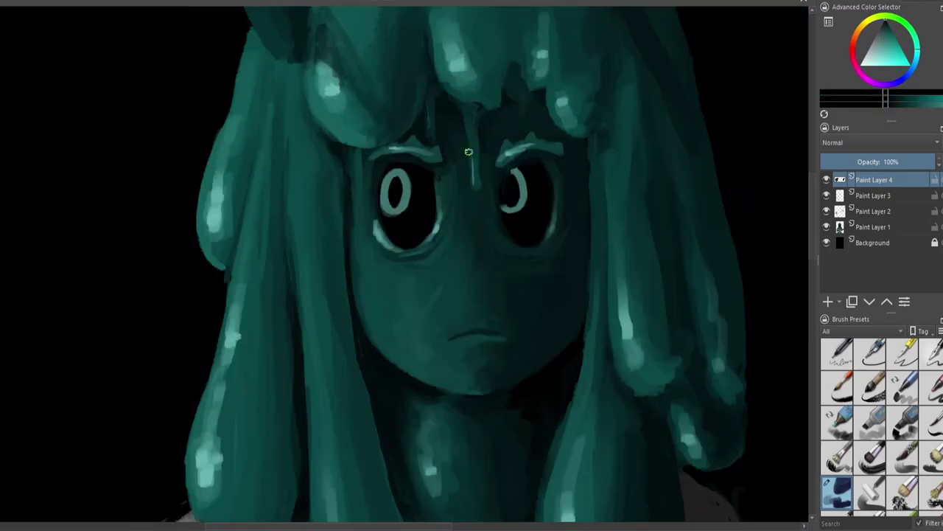
pyautogui.hotkey('ctrl', 'z')
pyautogui.hotkey('ctrl', 'z')
pyautogui.moveTo(399, 174); pyautogui.dragTo(405, 223)
pyautogui.scroll(-3, 524, 174)
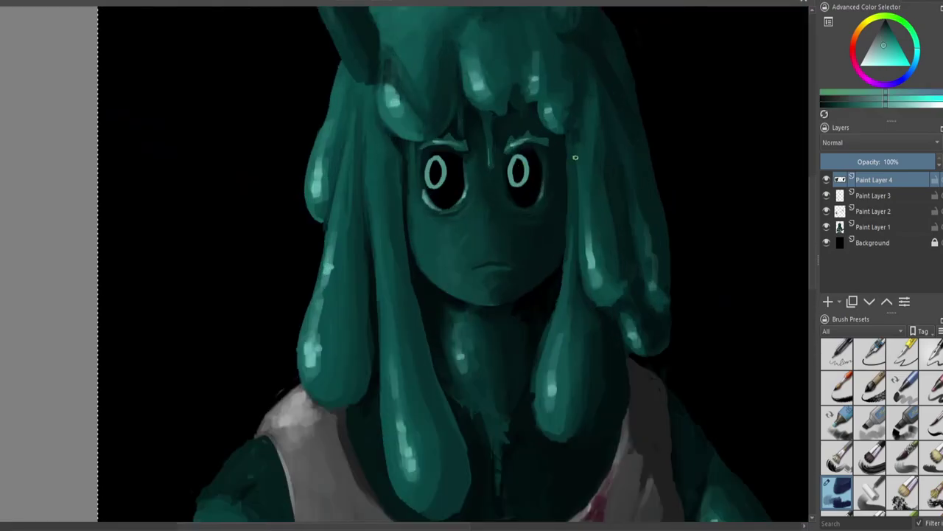
# Fill the ring-shaped pupils with pale teal to make solid ovals in both eyes
pyautogui.scroll(5, 472, 191)
pyautogui.moveTo(184, 177); pyautogui.dragTo(194, 214)
pyautogui.moveTo(442, 180); pyautogui.dragTo(446, 218)
pyautogui.scroll(2, 472, 191)
pyautogui.keyDown('ctrl'); pyautogui.click(296, 207); pyautogui.keyUp('ctrl')
pyautogui.moveTo(288, 191); pyautogui.dragTo(297, 207)
pyautogui.scroll(-3, 296, 207)
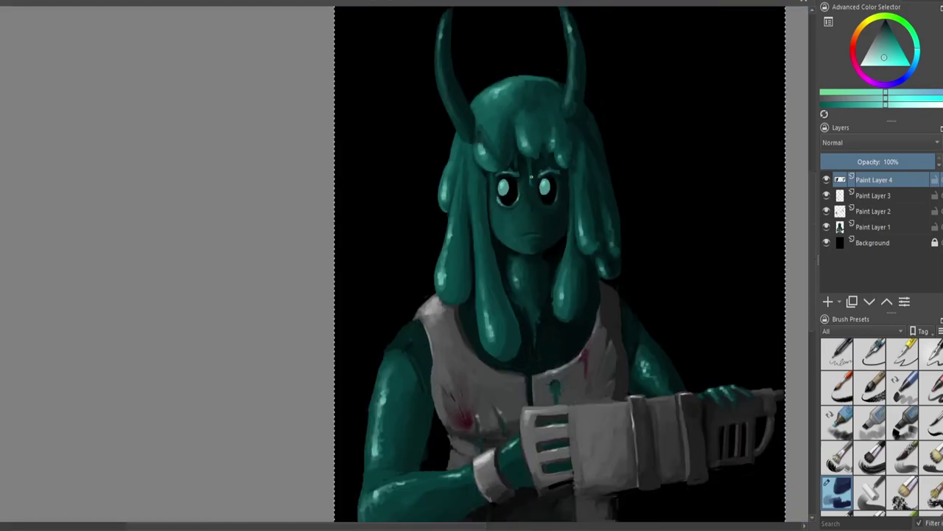
# Hide Paint Layer 4 and paint dark teal oval pupils in both eyes on Paint Layer 1
pyautogui.scroll(4, 472, 191)
pyautogui.click(826, 180)
pyautogui.click(873, 227)
pyautogui.keyDown('ctrl'); pyautogui.click(538, 195); pyautogui.keyUp('ctrl')
pyautogui.click(538, 195)
pyautogui.click(368, 196)
pyautogui.scroll(-2, 420, 182)
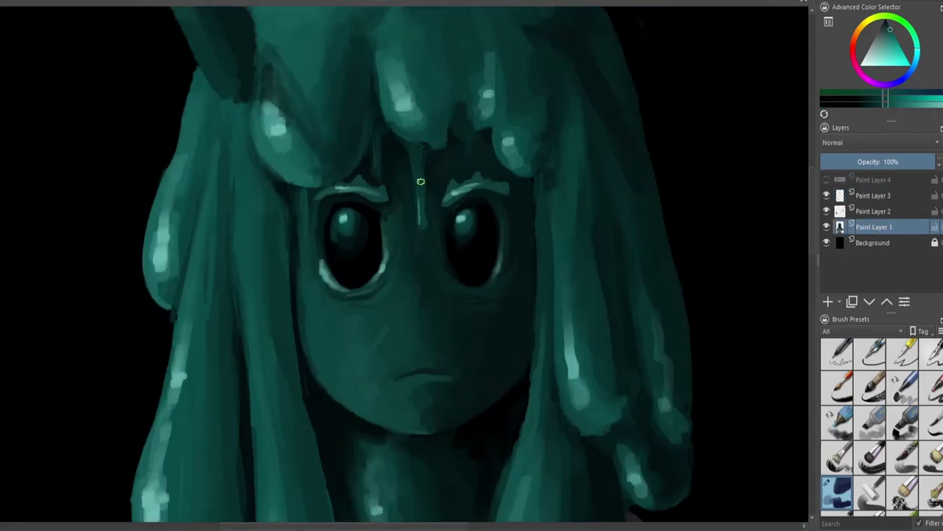
pyautogui.scroll(2, 457, 185)
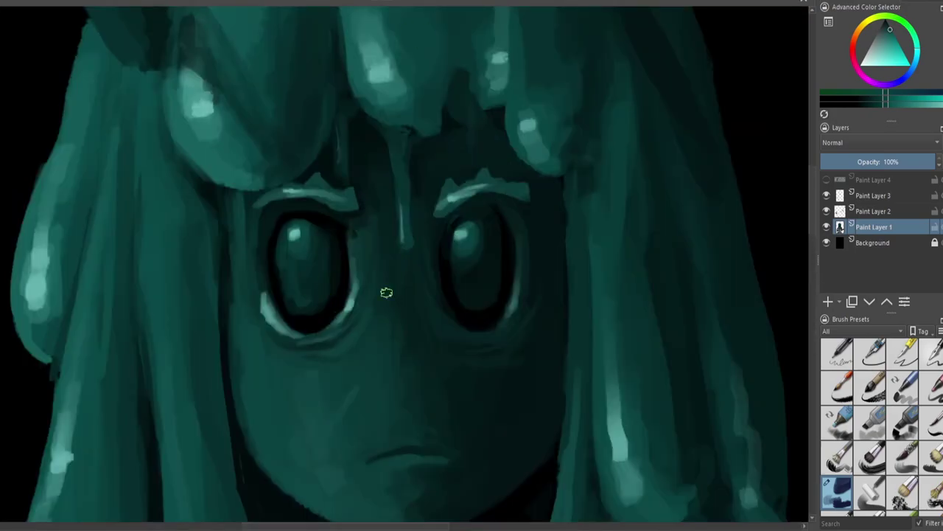
# Even out the black rims and dark teal pupils so both eyes match, and soften their upper highlights
pyautogui.keyDown('ctrl'); pyautogui.click(272, 253); pyautogui.keyUp('ctrl')
pyautogui.keyDown('ctrl'); pyautogui.click(465, 251); pyautogui.keyUp('ctrl')
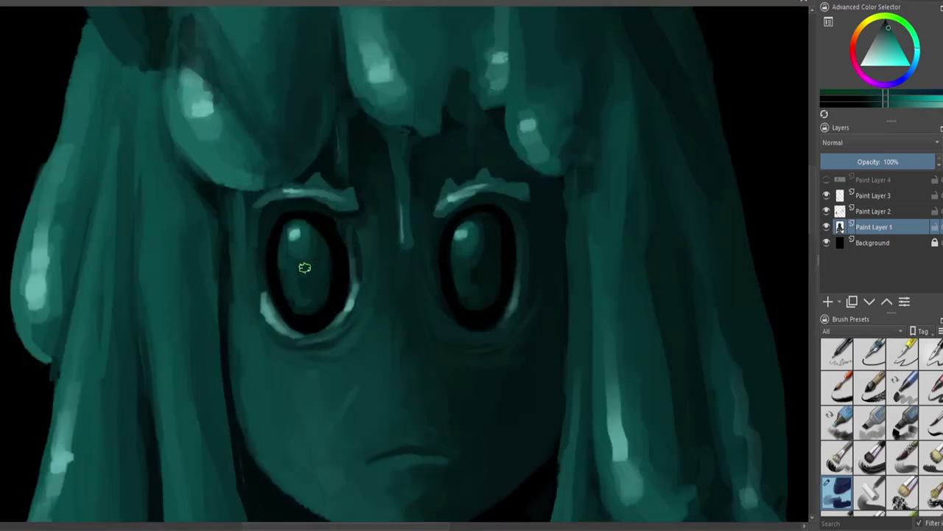
pyautogui.keyDown('ctrl'); pyautogui.click(491, 240); pyautogui.keyUp('ctrl')
pyautogui.keyDown('ctrl'); pyautogui.click(462, 213); pyautogui.keyUp('ctrl')
pyautogui.keyDown('ctrl'); pyautogui.click(297, 239); pyautogui.keyUp('ctrl')
pyautogui.scroll(-3, 472, 203)
pyautogui.keyDown('ctrl'); pyautogui.click(479, 232); pyautogui.keyUp('ctrl')
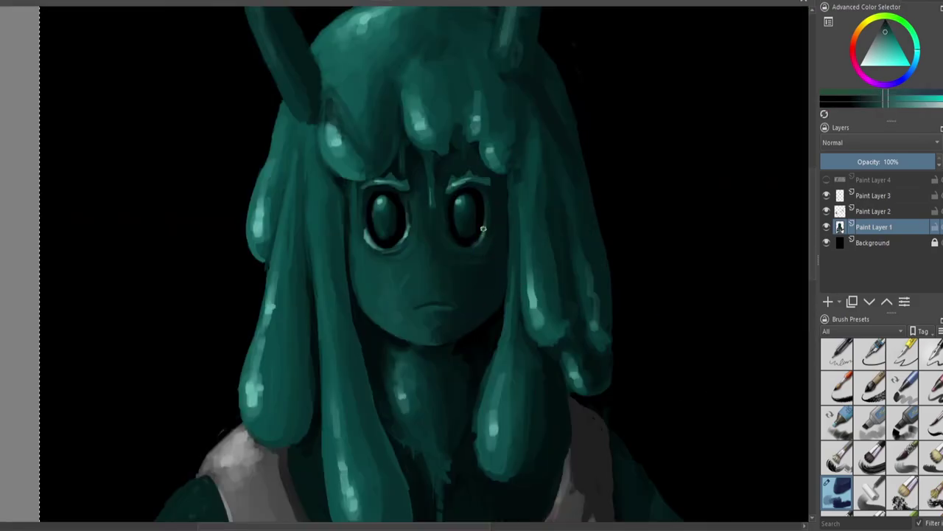
# Try a narrow black slit in the middle of the lit eye's pupil
pyautogui.keyDown('ctrl'); pyautogui.click(472, 238); pyautogui.keyUp('ctrl')
pyautogui.keyDown('ctrl'); pyautogui.click(388, 210); pyautogui.keyUp('ctrl')
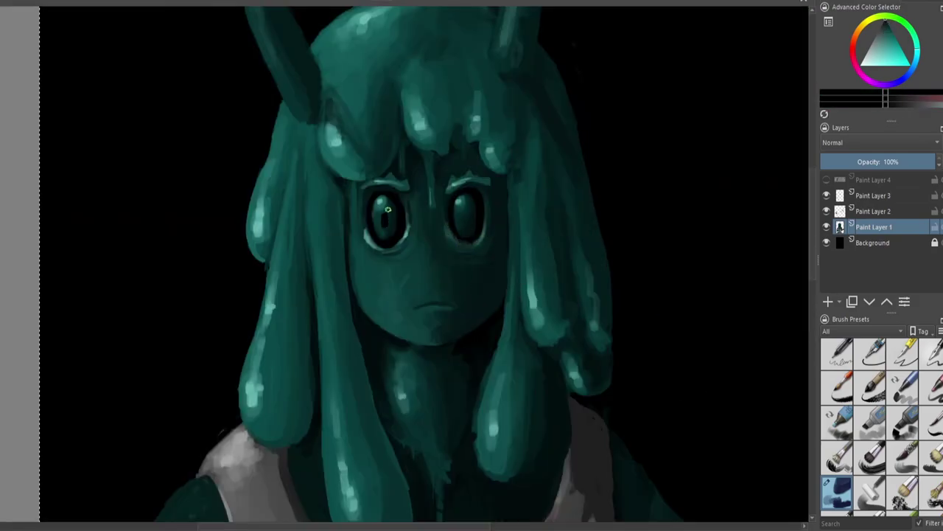
pyautogui.moveTo(466, 193); pyautogui.dragTo(505, 157)
# Reshape both pupils into rounder ovals, shading their lower parts toward black and brightening their upper highlights
pyautogui.keyDown('ctrl'); pyautogui.click(422, 194); pyautogui.keyUp('ctrl')
pyautogui.keyDown('ctrl'); pyautogui.click(422, 194); pyautogui.keyUp('ctrl')
pyautogui.keyDown('ctrl'); pyautogui.click(433, 200); pyautogui.keyUp('ctrl')
pyautogui.keyDown('ctrl'); pyautogui.click(435, 180); pyautogui.keyUp('ctrl')
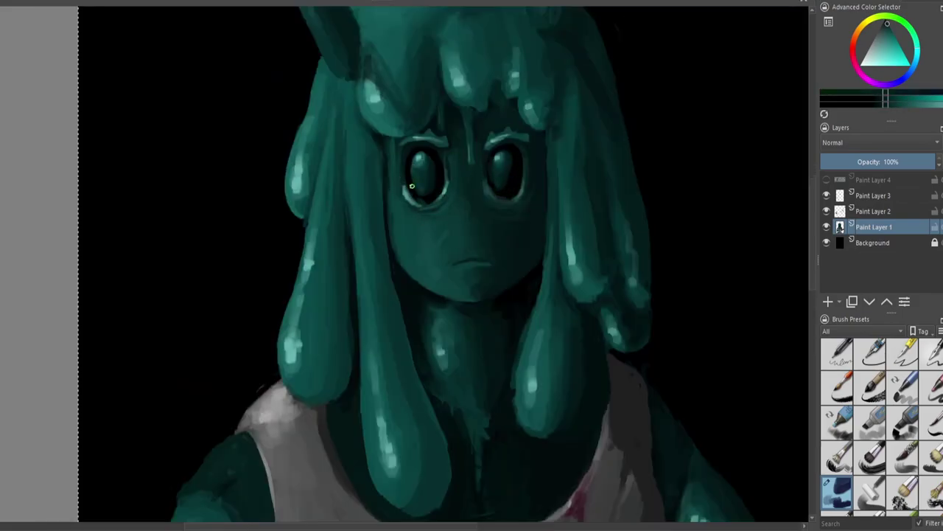
pyautogui.keyDown('ctrl'); pyautogui.click(495, 166); pyautogui.keyUp('ctrl')
pyautogui.keyDown('ctrl'); pyautogui.click(416, 169); pyautogui.keyUp('ctrl')
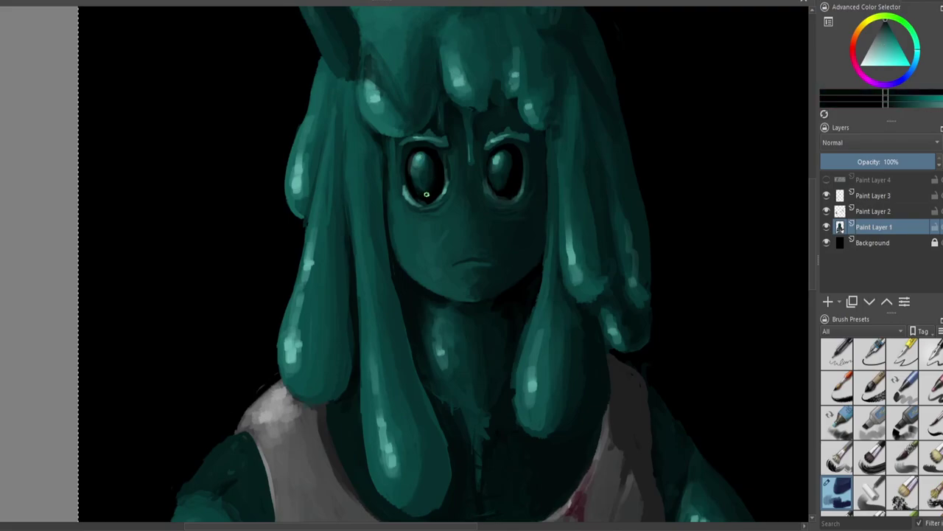
pyautogui.press('2')
pyautogui.press('1')
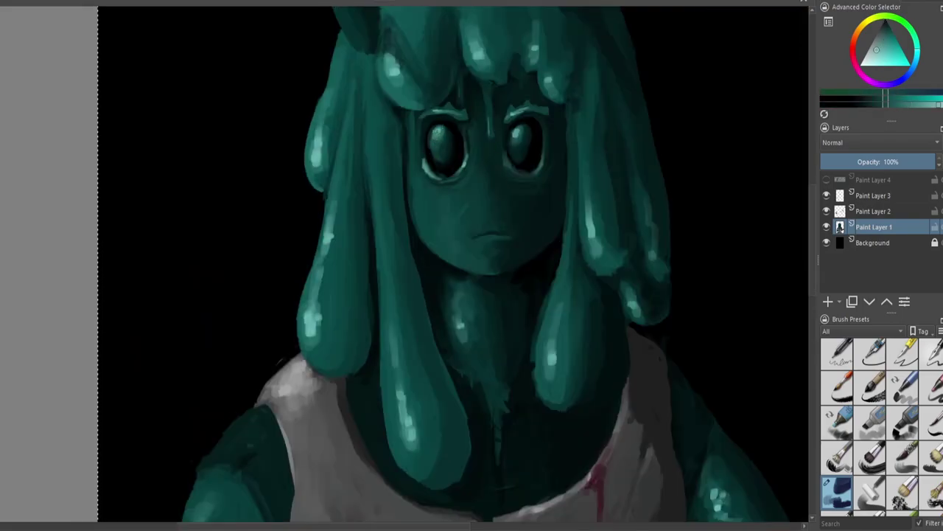
pyautogui.keyDown('ctrl'); pyautogui.click(441, 136); pyautogui.keyUp('ctrl')
pyautogui.keyDown('ctrl'); pyautogui.click(436, 137); pyautogui.keyUp('ctrl')
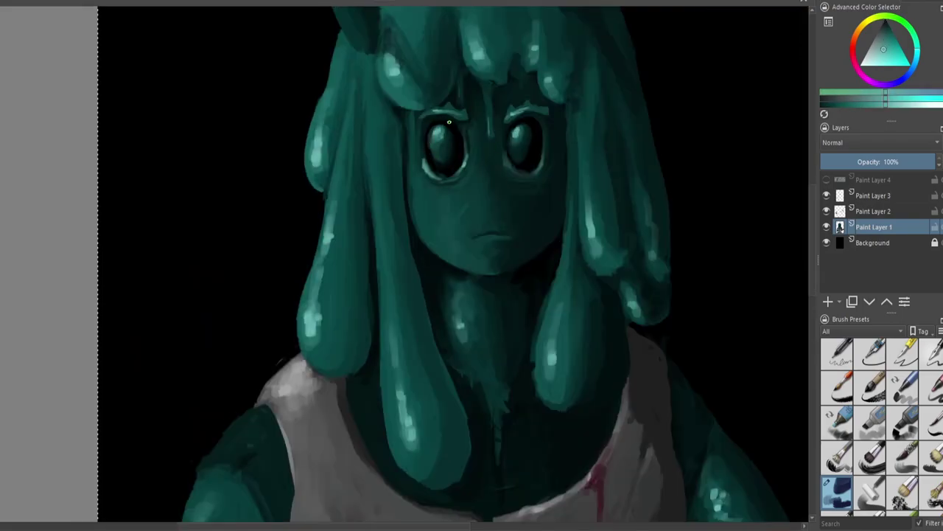
# Add a new layer above Paint Layer 1 and hand-letter the artist's signature in dark teal in the canvas's lower-right corner
pyautogui.press('2')
pyautogui.press('1')
pyautogui.keyDown('ctrl'); pyautogui.click(472, 359); pyautogui.keyUp('ctrl')
pyautogui.press('Insert')
pyautogui.moveTo(466, 344)
pyautogui.mouseDown()
pyautogui.moveTo(467, 362)
pyautogui.moveTo(516, 341)
pyautogui.moveTo(606, 358)
pyautogui.moveTo(639, 343)
pyautogui.mouseUp()
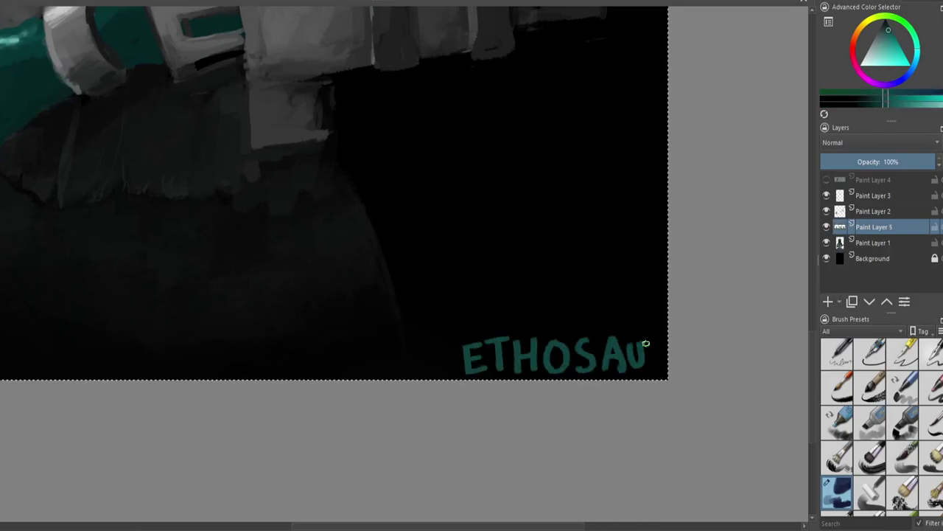
pyautogui.press('Delete')
pyautogui.moveTo(452, 336)
pyautogui.mouseDown()
pyautogui.moveTo(517, 349)
pyautogui.moveTo(553, 336)
pyautogui.moveTo(612, 363)
pyautogui.mouseUp()
pyautogui.moveTo(617, 342); pyautogui.dragTo(634, 342)
pyautogui.moveTo(640, 363); pyautogui.dragTo(658, 362)
pyautogui.scroll(-5, 634, 354)
# Paint a small pale teal drip highlight on the forehead beside the central drip on Paint Layer 3
pyautogui.scroll(8, 457, 222)
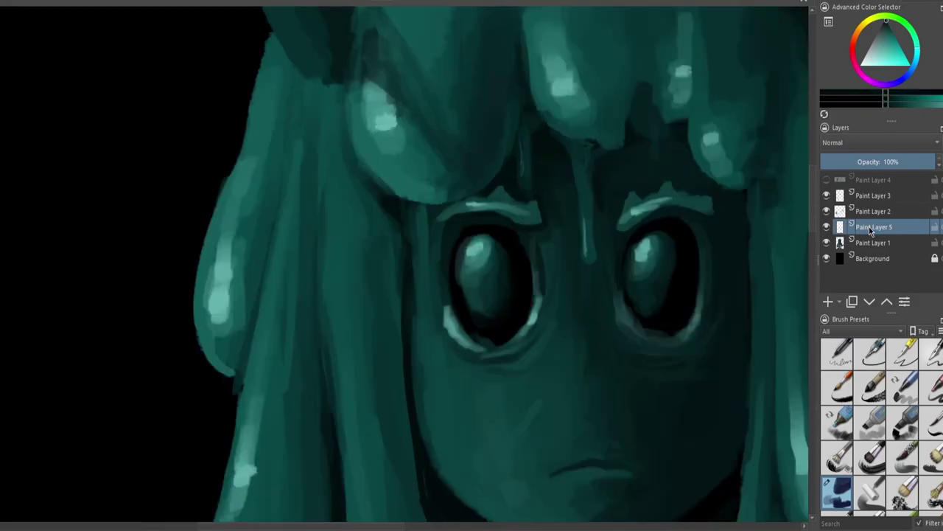
pyautogui.click(874, 195)
pyautogui.keyDown('ctrl'); pyautogui.click(548, 164); pyautogui.keyUp('ctrl')
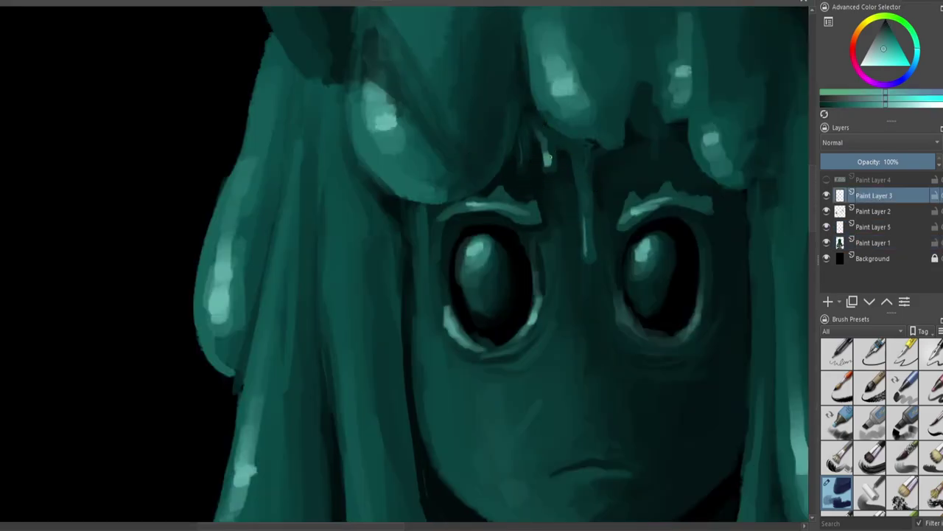
pyautogui.scroll(-2, 560, 295)
# Add a soft pale teal highlight on the nose and a muted teal lower lip beneath the frown
pyautogui.keyDown('ctrl'); pyautogui.click(562, 281); pyautogui.keyUp('ctrl')
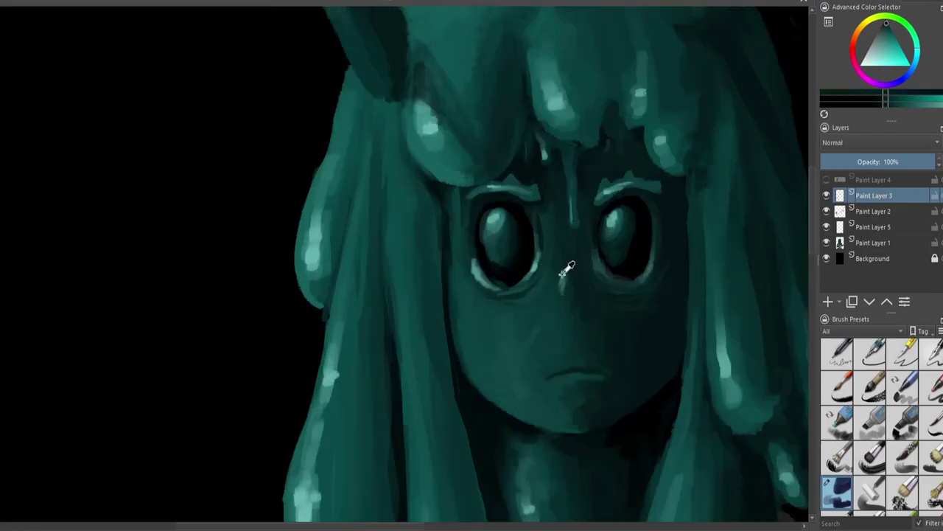
pyautogui.scroll(-2, 583, 208)
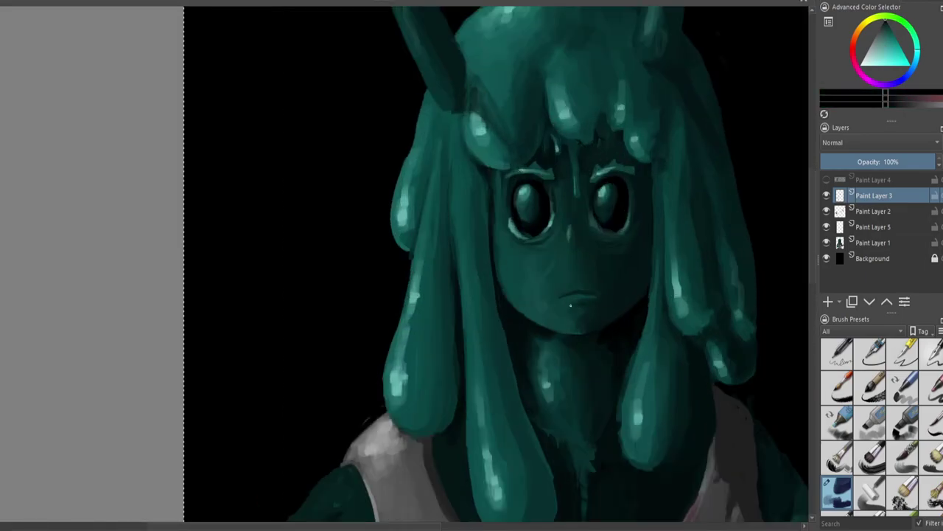
pyautogui.keyDown('ctrl'); pyautogui.click(595, 292); pyautogui.keyUp('ctrl')
pyautogui.keyDown('ctrl'); pyautogui.click(518, 214); pyautogui.keyUp('ctrl')
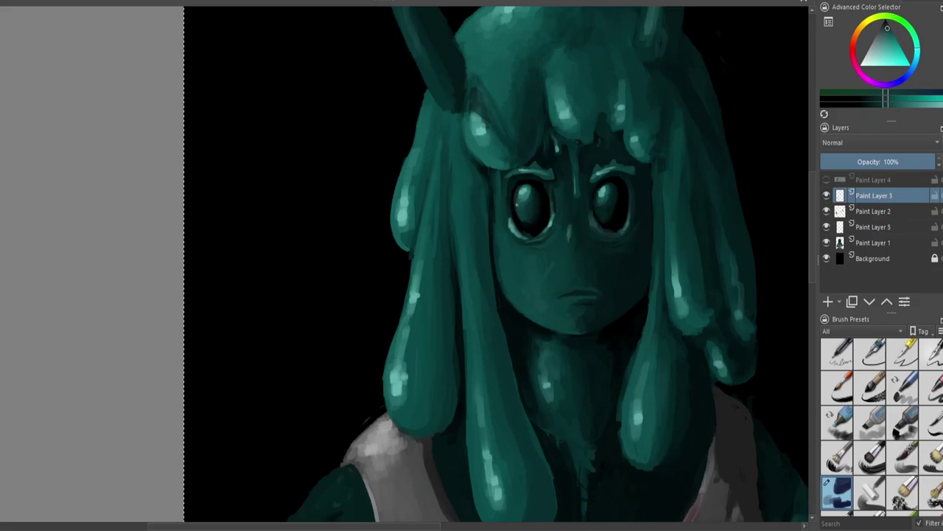
# Darken the core of the vest's bloodstain with deep red and dab small dark splatters on the vest
pyautogui.scroll(-4, 611, 222)
pyautogui.scroll(5, 497, 367)
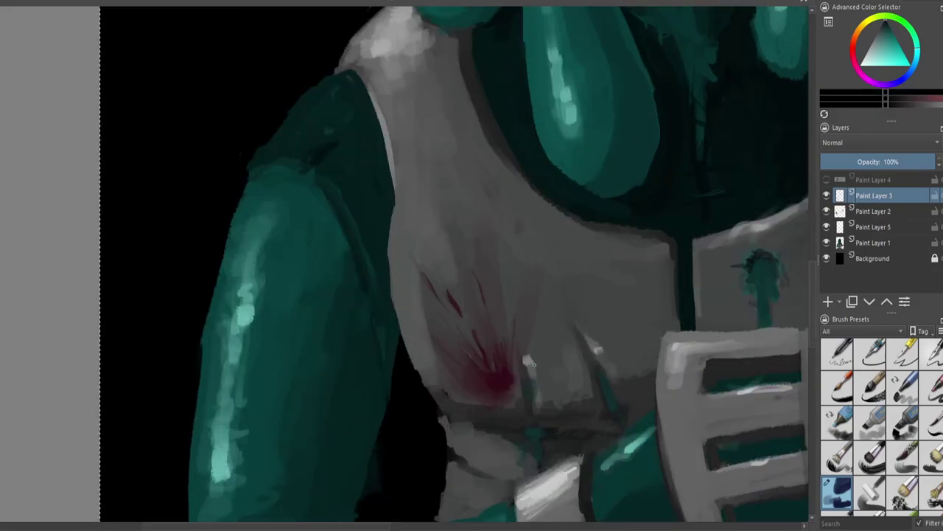
pyautogui.keyDown('ctrl'); pyautogui.click(497, 366); pyautogui.keyUp('ctrl')
pyautogui.moveTo(497, 367); pyautogui.dragTo(484, 382)
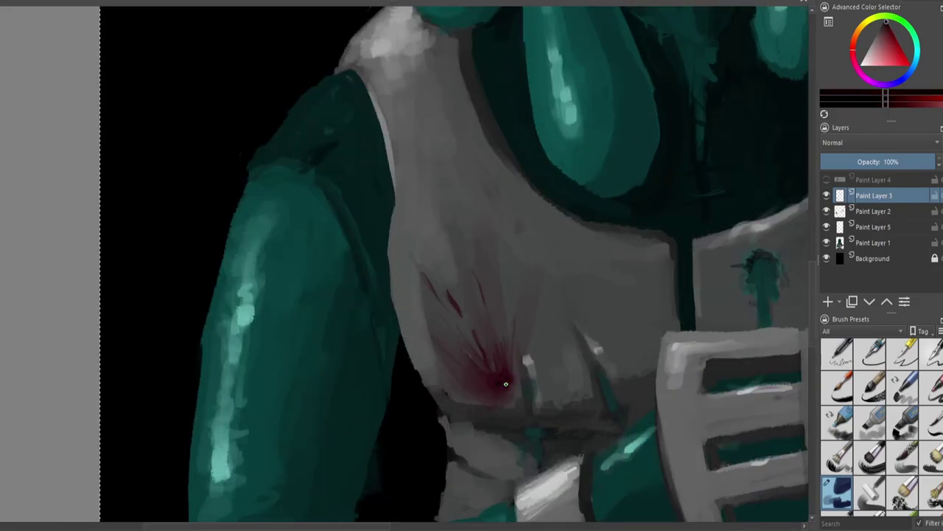
pyautogui.keyDown('ctrl'); pyautogui.click(477, 301); pyautogui.keyUp('ctrl')
pyautogui.scroll(-4, 445, 128)
pyautogui.scroll(5, 558, 179)
pyautogui.scroll(-1, 558, 180)
# Paint pale teal spiky lashes along the outer lower rims of both eyes and thicken their points
pyautogui.keyDown('ctrl'); pyautogui.click(556, 202); pyautogui.keyUp('ctrl')
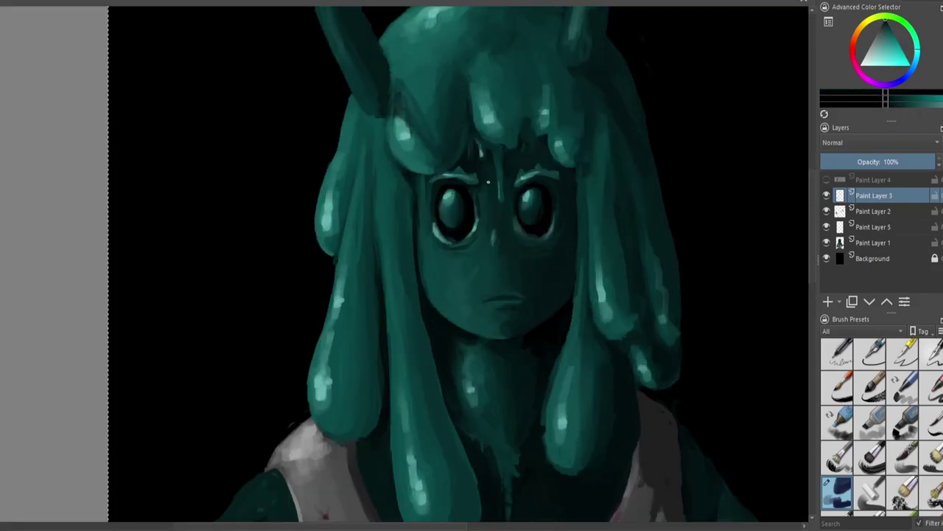
pyautogui.scroll(-4, 446, 186)
pyautogui.scroll(4, 546, 167)
pyautogui.keyDown('ctrl'); pyautogui.click(546, 168); pyautogui.keyUp('ctrl')
pyautogui.keyDown('ctrl'); pyautogui.click(546, 167); pyautogui.keyUp('ctrl')
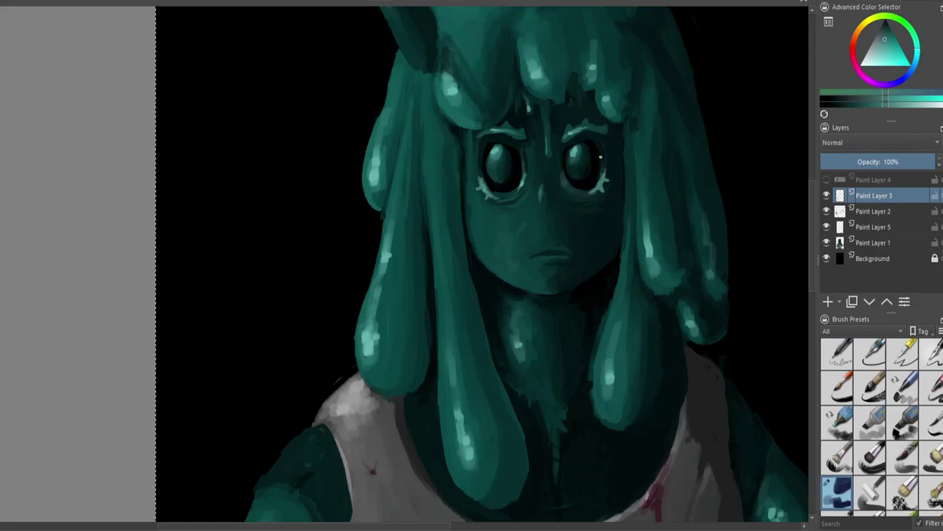
pyautogui.keyDown('ctrl'); pyautogui.click(518, 190); pyautogui.keyUp('ctrl')
pyautogui.scroll(-4, 517, 190)
pyautogui.scroll(5, 537, 153)
pyautogui.keyDown('ctrl'); pyautogui.click(537, 153); pyautogui.keyUp('ctrl')
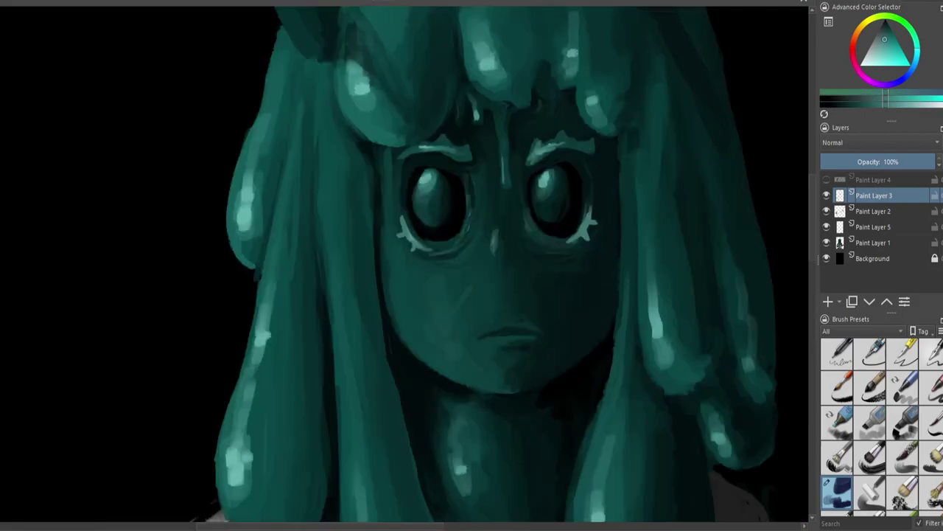
pyautogui.keyDown('ctrl'); pyautogui.click(589, 100); pyautogui.keyUp('ctrl')
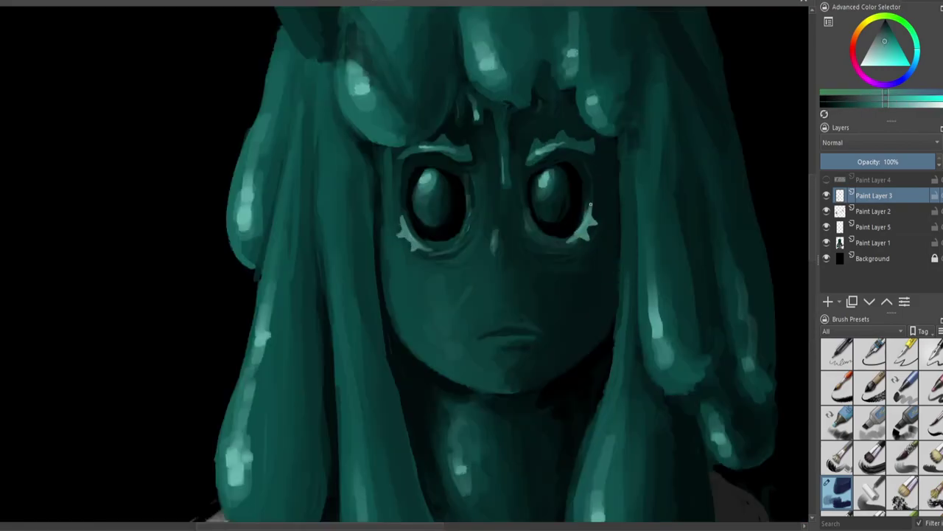
# Touch up the spiked brow and lash shapes around both eyes with sampled dark and pale teal
pyautogui.scroll(-2, 476, 234)
pyautogui.keyDown('ctrl'); pyautogui.click(476, 235); pyautogui.keyUp('ctrl')
pyautogui.scroll(-3, 477, 235)
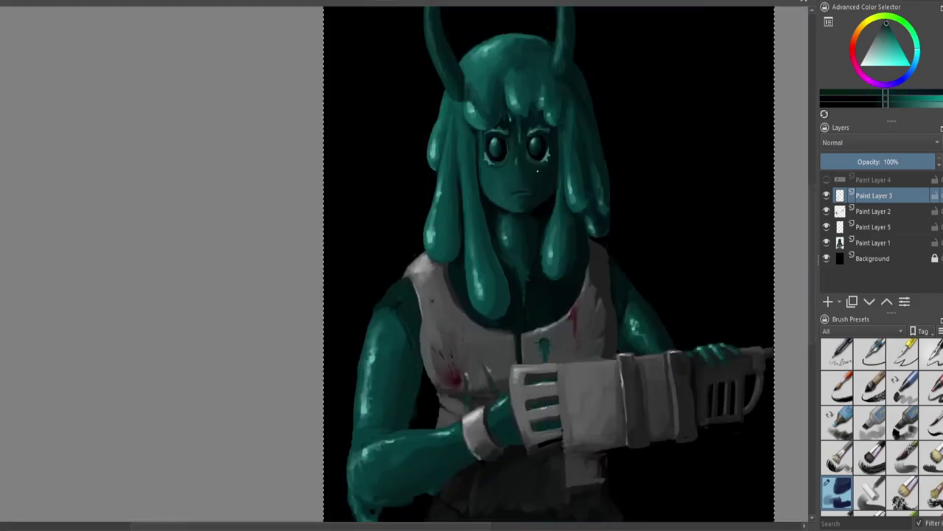
pyautogui.scroll(4, 357, 188)
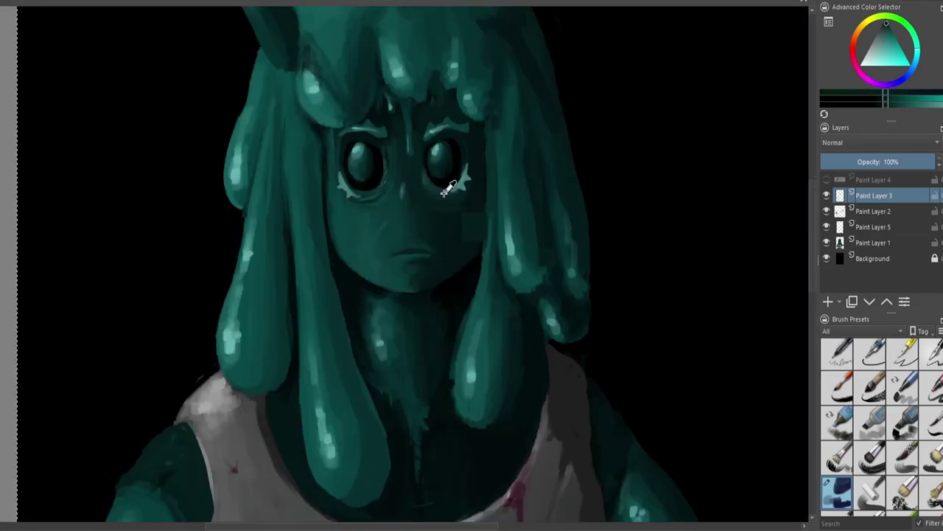
pyautogui.keyDown('ctrl'); pyautogui.click(478, 186); pyautogui.keyUp('ctrl')
pyautogui.keyDown('ctrl'); pyautogui.click(465, 169); pyautogui.keyUp('ctrl')
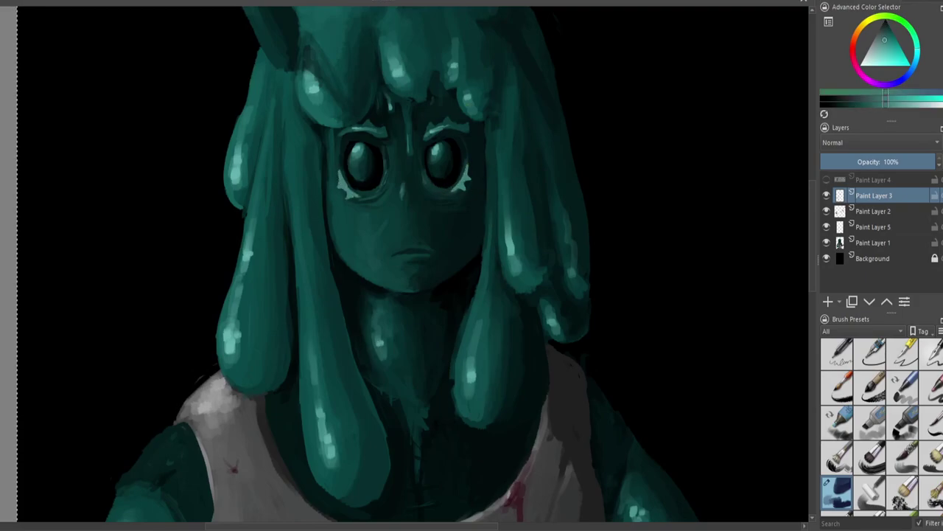
pyautogui.keyDown('ctrl'); pyautogui.click(463, 127); pyautogui.keyUp('ctrl')
pyautogui.keyDown('ctrl'); pyautogui.click(368, 157); pyautogui.keyUp('ctrl')
pyautogui.keyDown('ctrl'); pyautogui.click(462, 160); pyautogui.keyUp('ctrl')
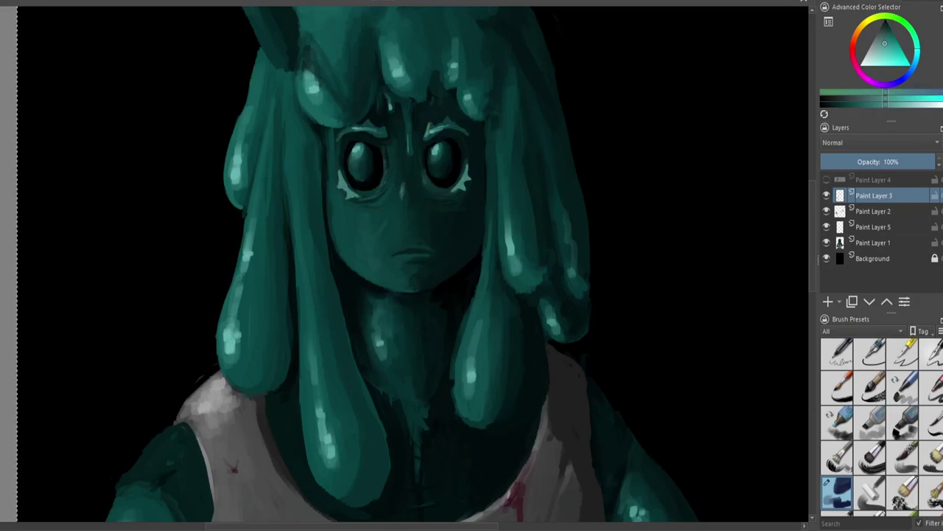